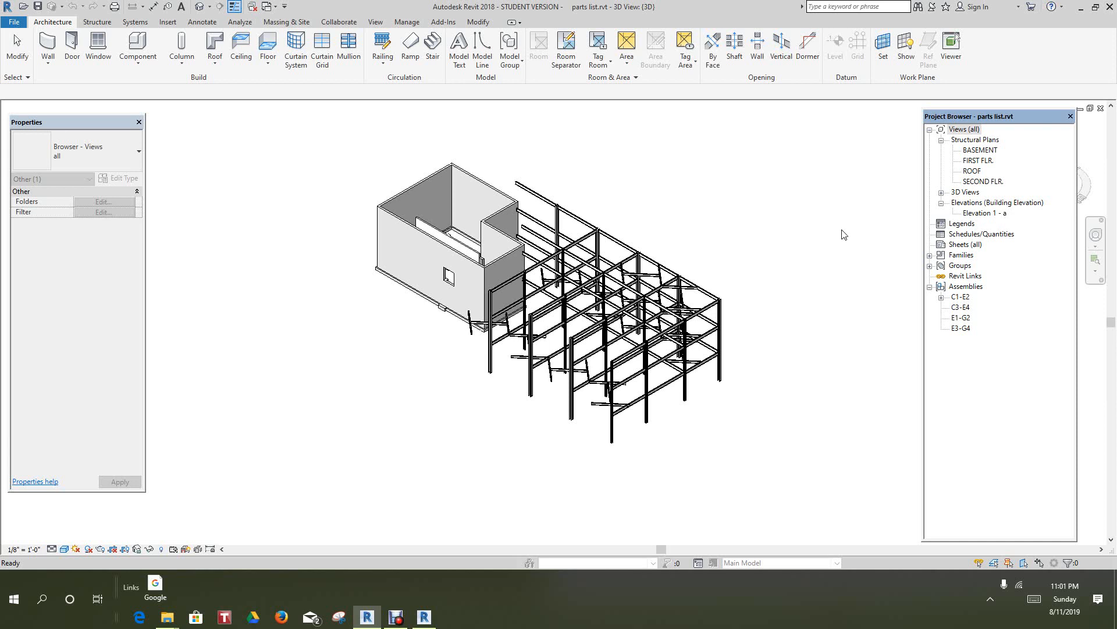
- Assign the mark C3A to the W12x26 joist near the far right end of the steel frame
scroll(841, 239, "down", 2)
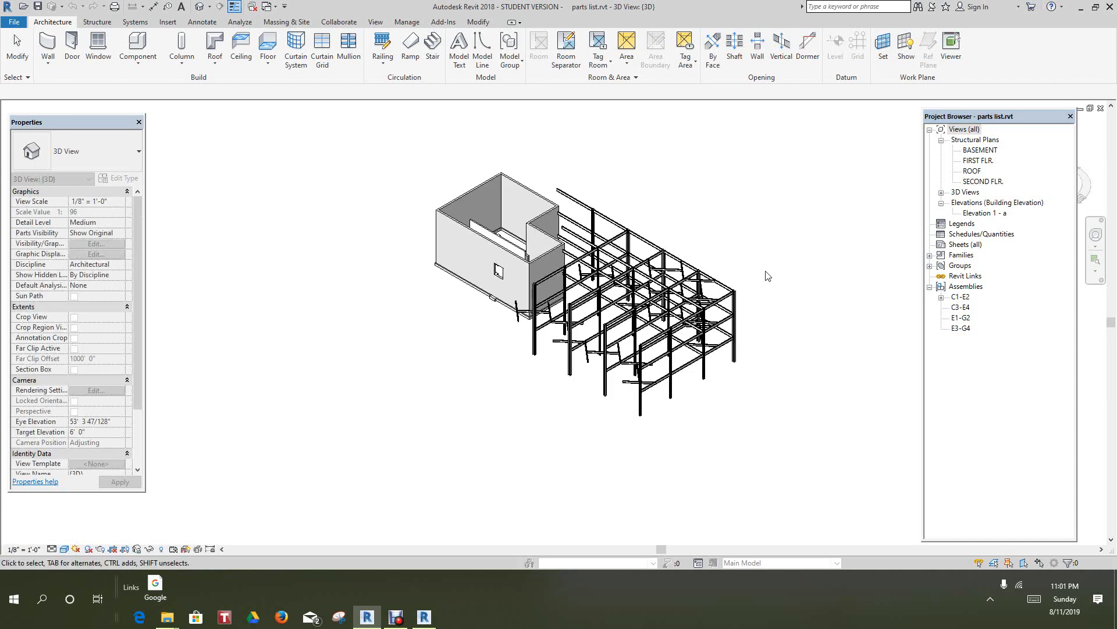
scroll(767, 276, "up", 3)
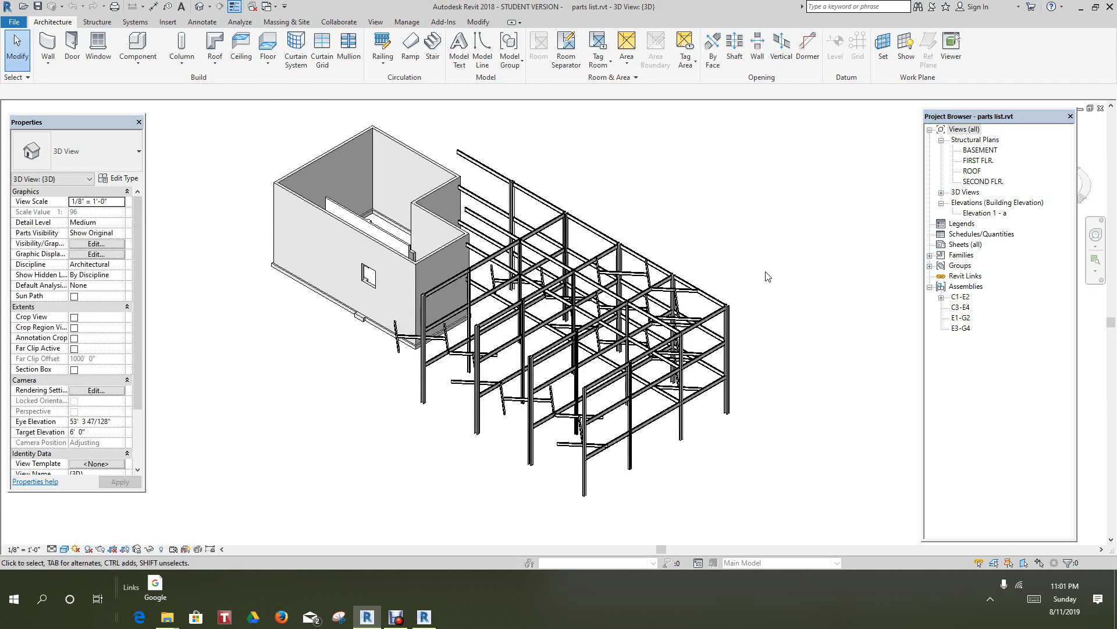
middle_click_drag(767, 275, 765, 280)
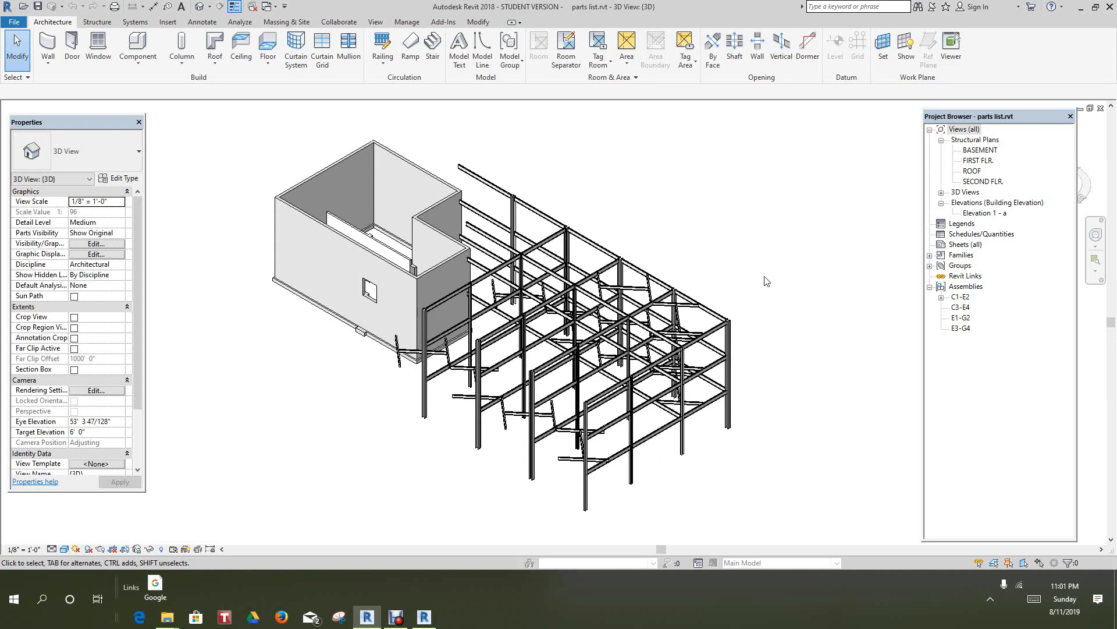
scroll(766, 281, "up", 1)
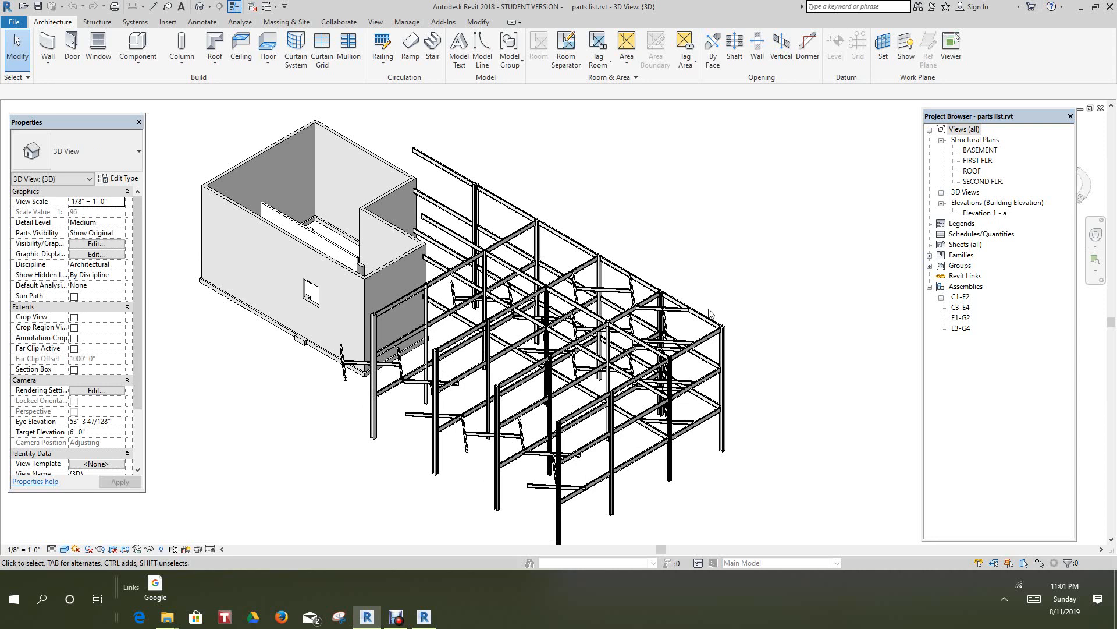
scroll(711, 313, "up", 2)
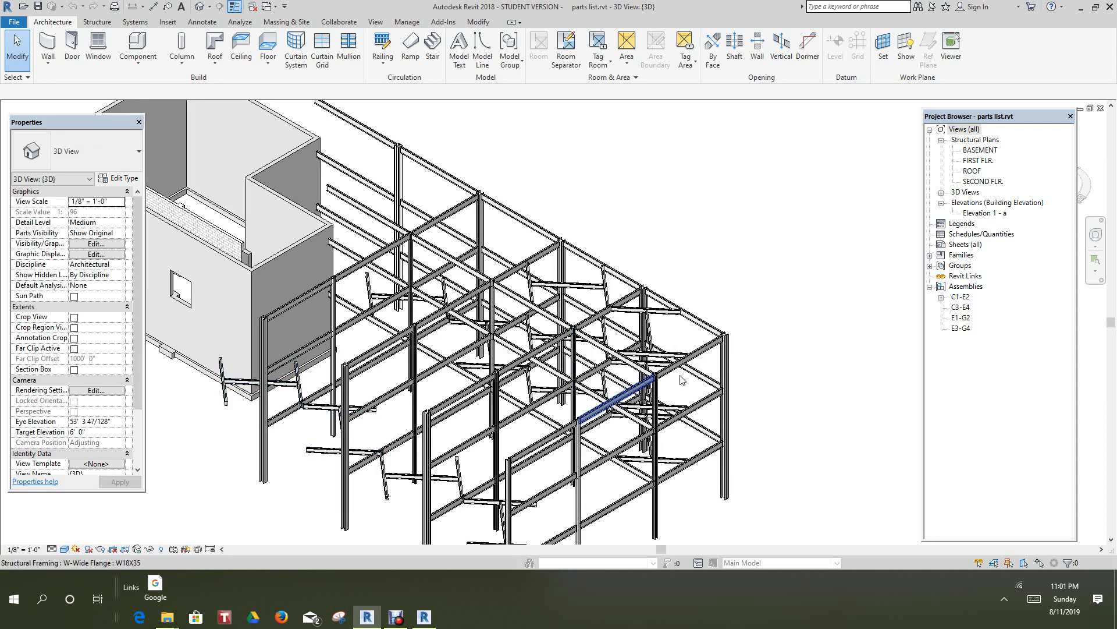
left_click(670, 318)
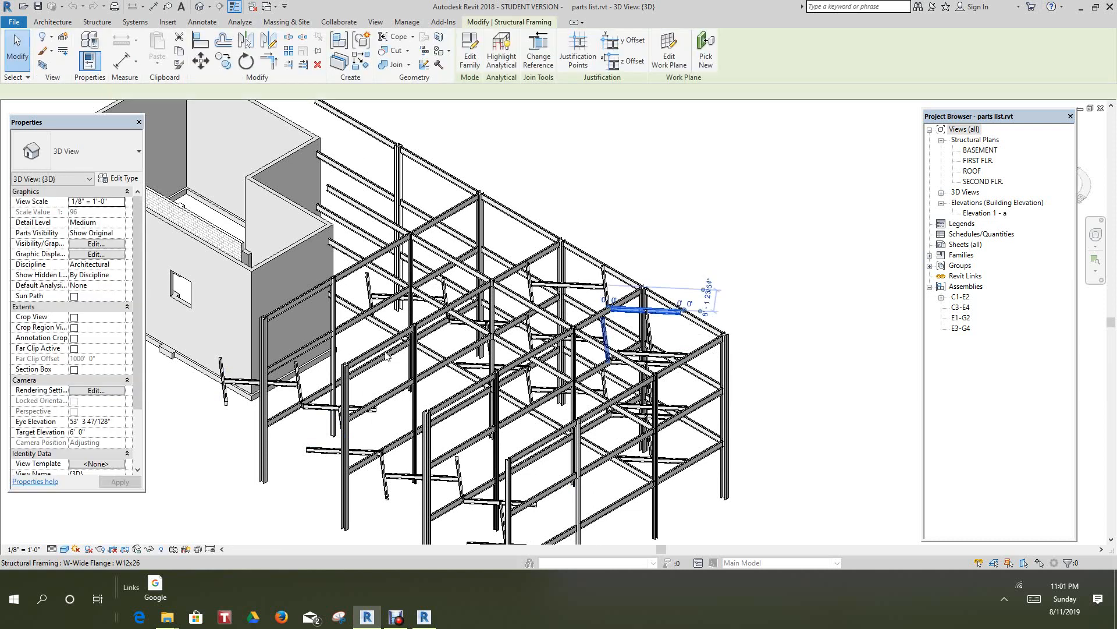
scroll(140, 349, "down", 5)
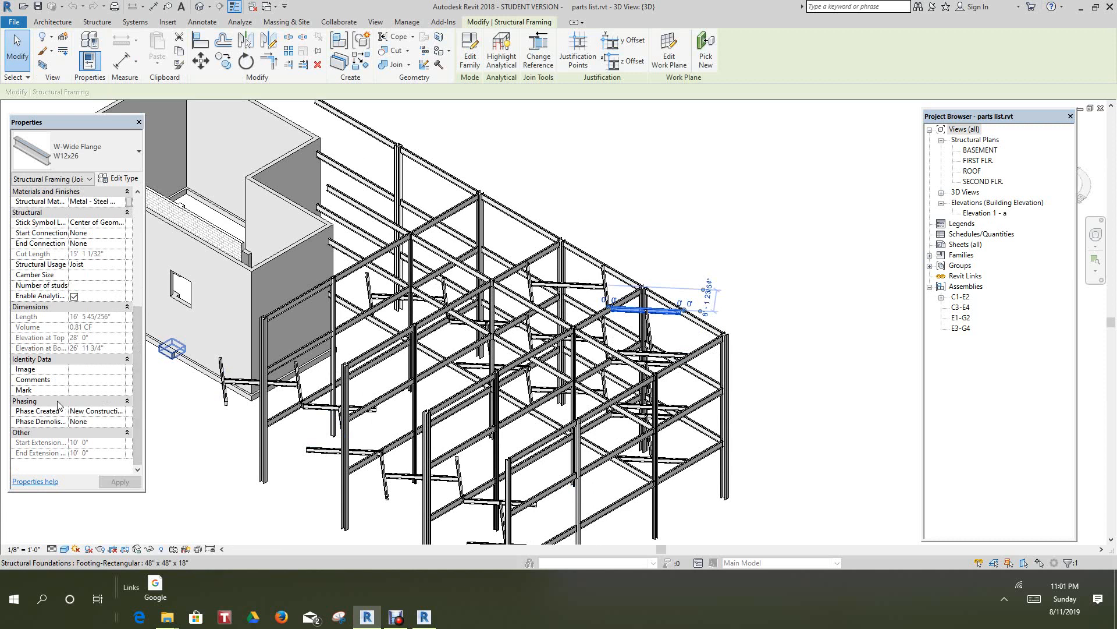
left_click(77, 390)
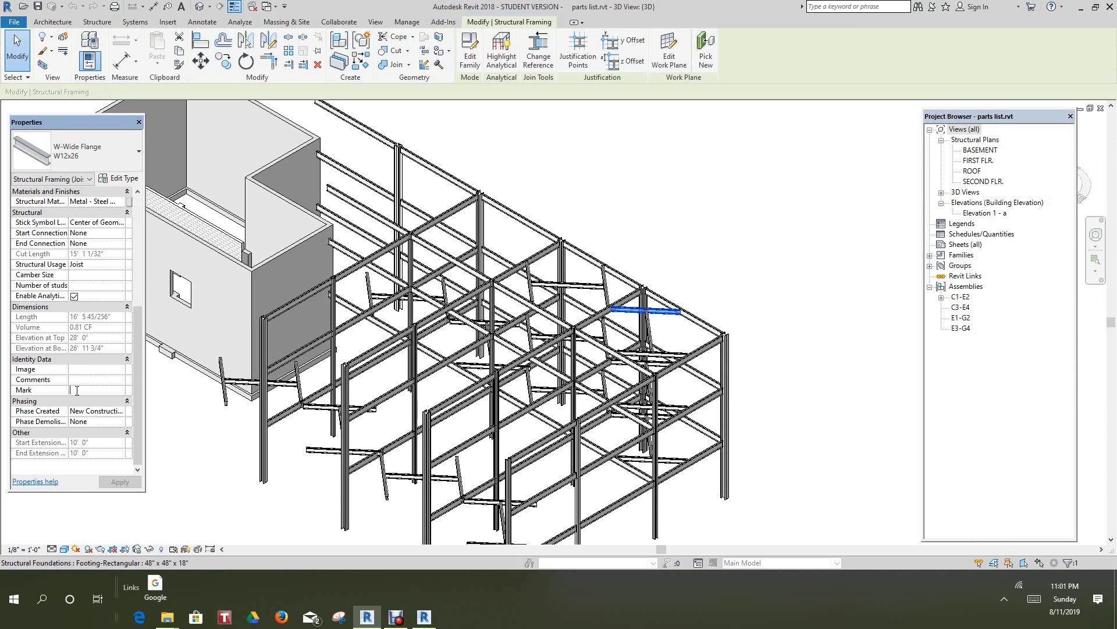
type("C3A")
left_click(118, 481)
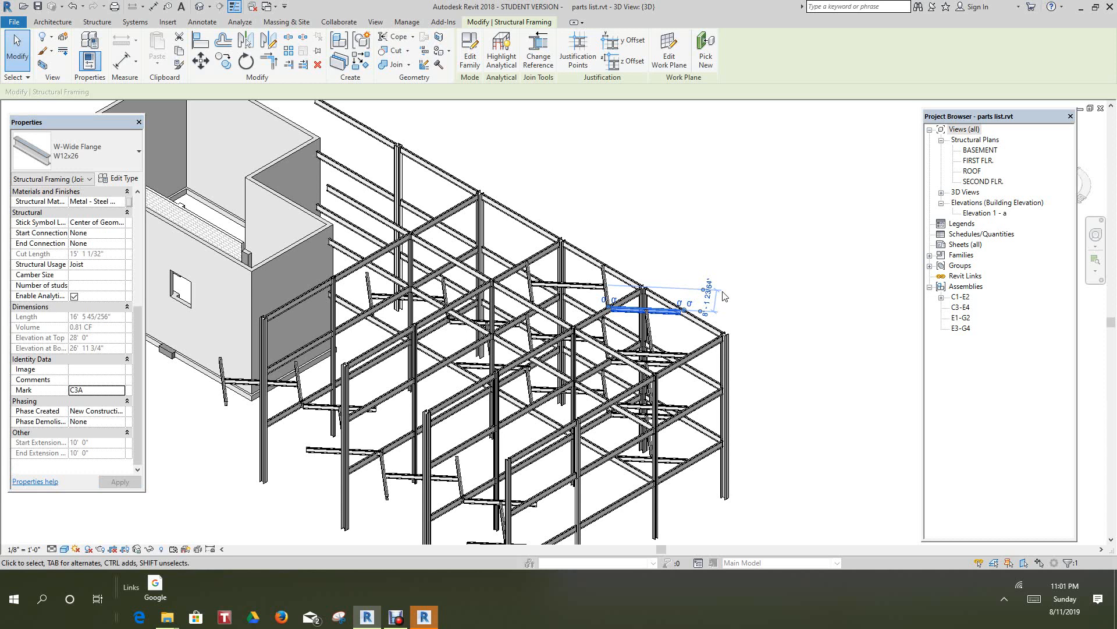
left_click(780, 286)
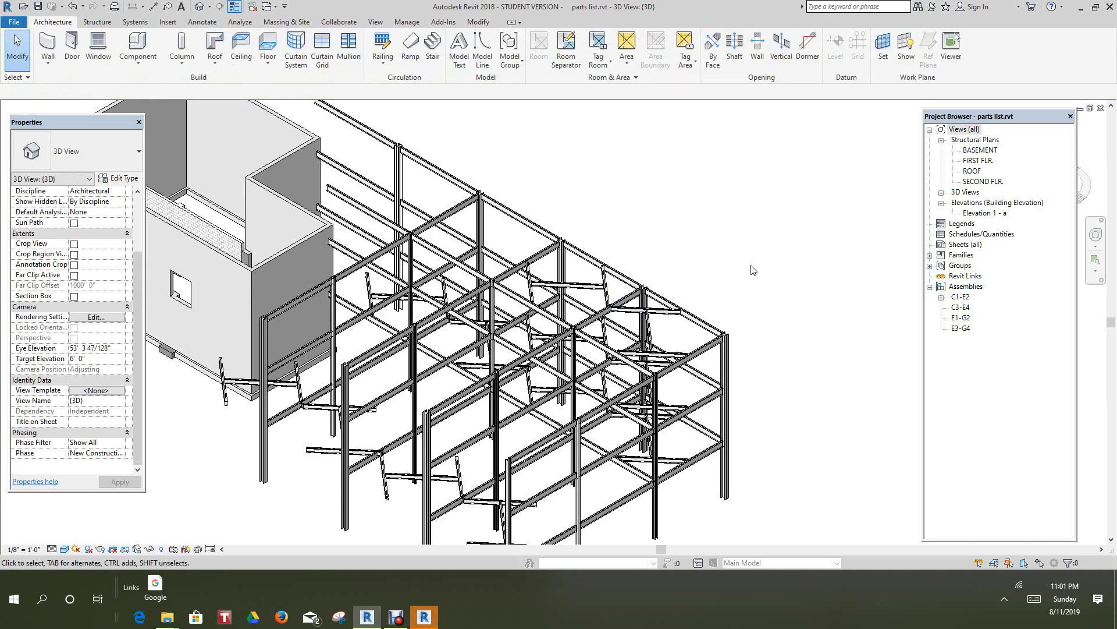
- Link the Revit model C3-DETAILS1.rvt into the project with Auto - Origin to Origin positioning
middle_click_drag(753, 269, 774, 331)
scroll(769, 307, "down", 2)
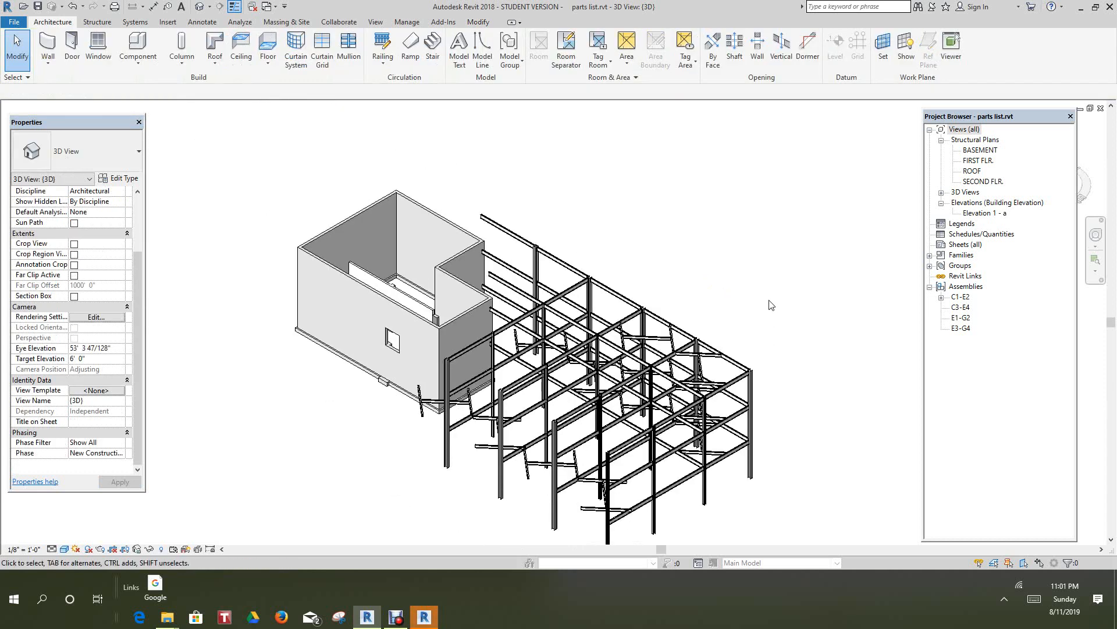
left_click(169, 27)
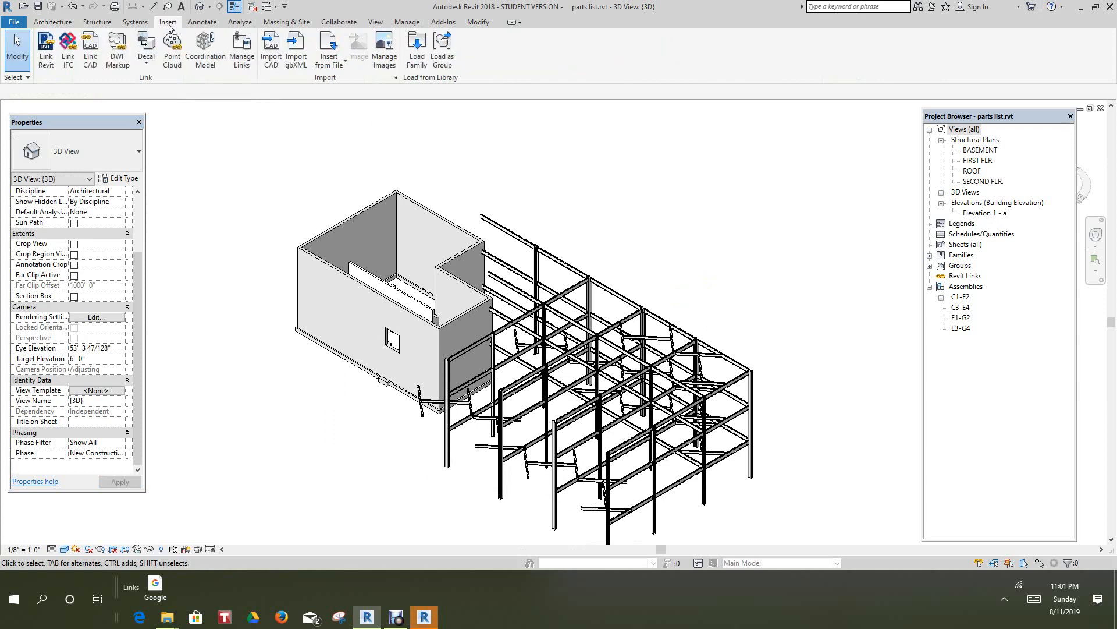
left_click(49, 61)
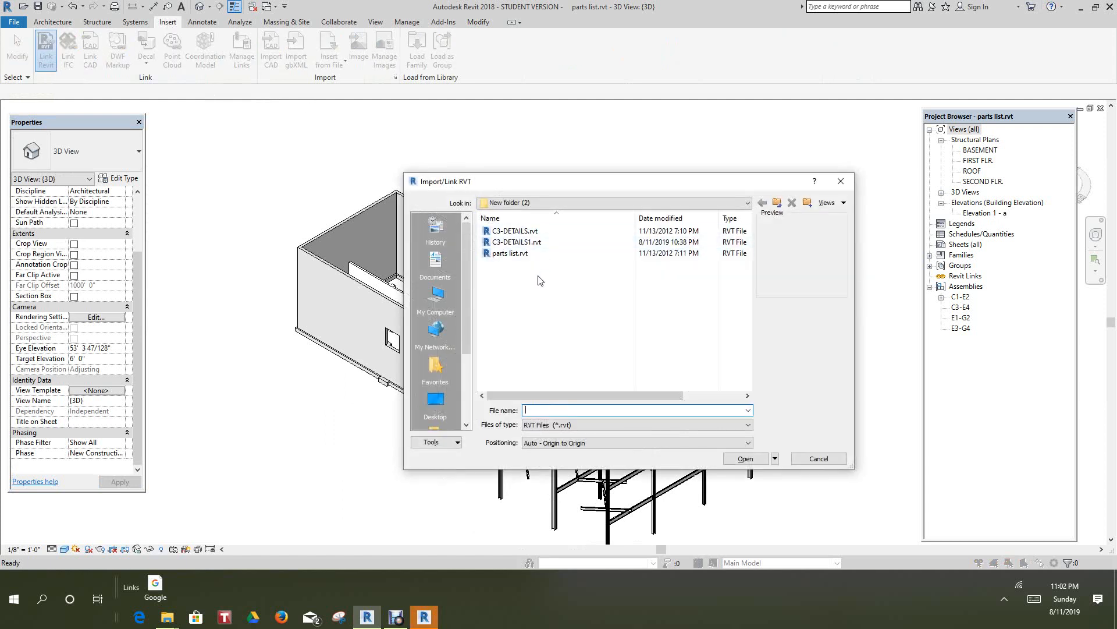
left_click(521, 242)
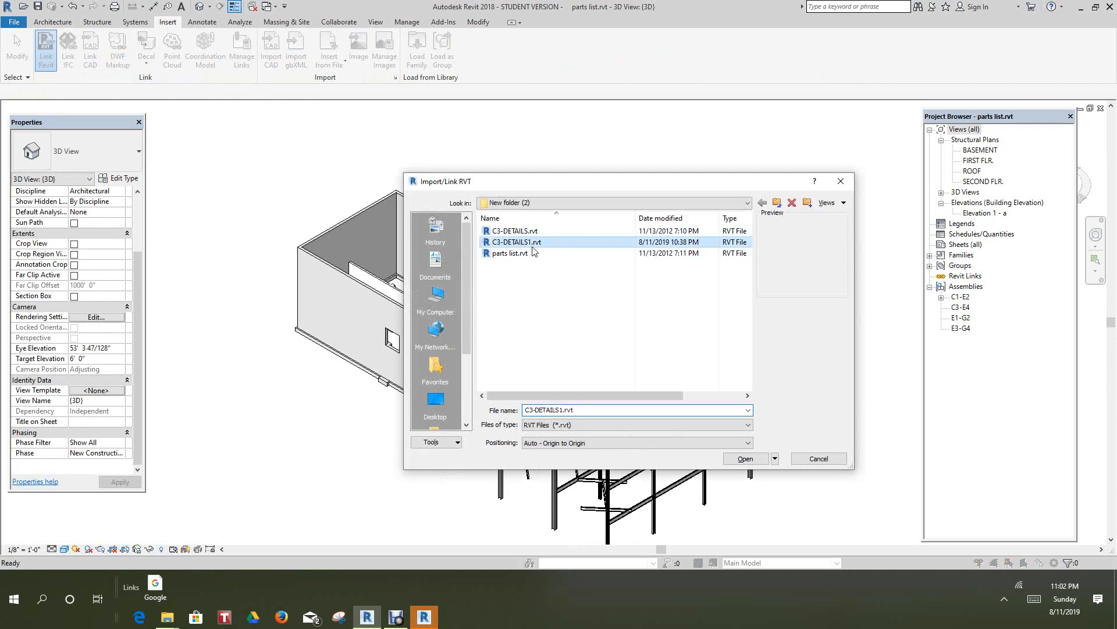
left_click(757, 462)
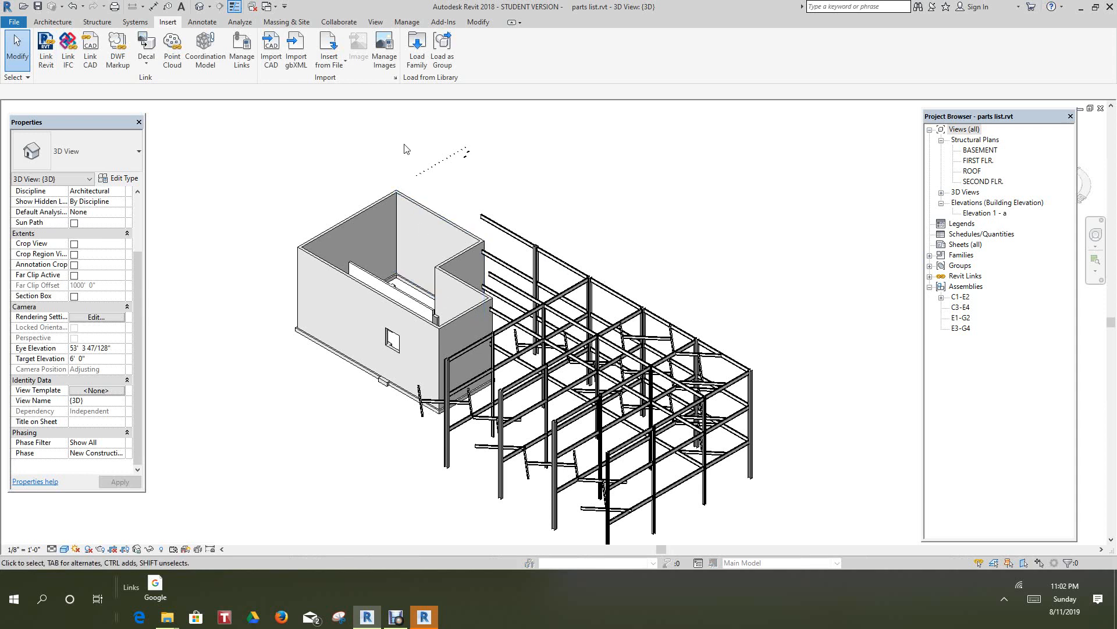
- Bind the linked C3-DETAILS1.rvt model with attached details but without levels or grids, and remove its leftover link
scroll(454, 179, "up", 2)
scroll(446, 207, "up", 3)
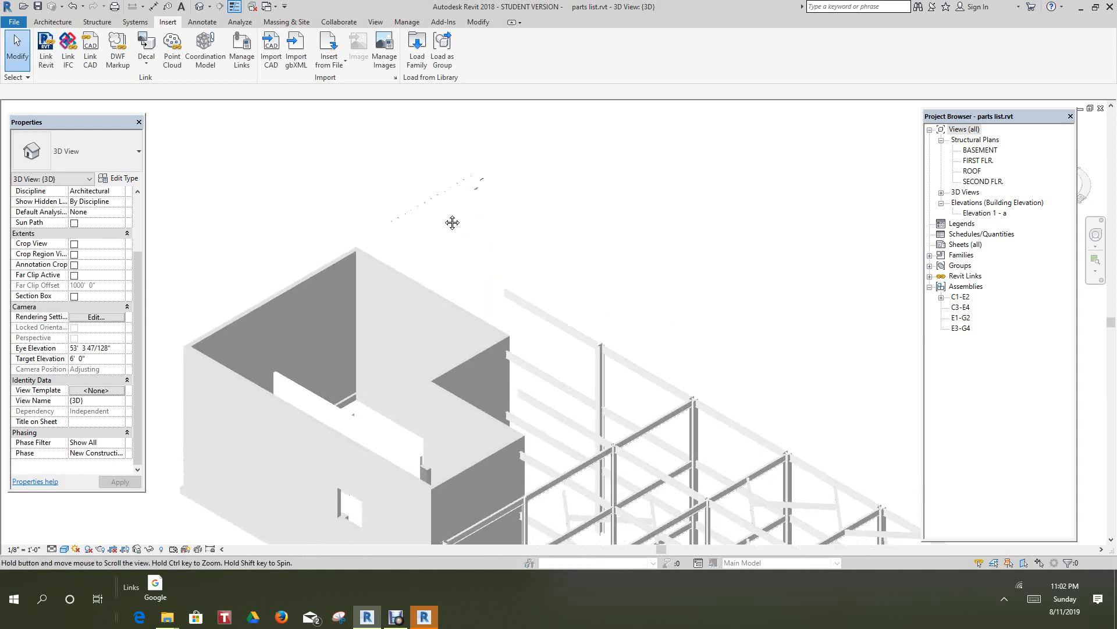
scroll(441, 205, "up", 5)
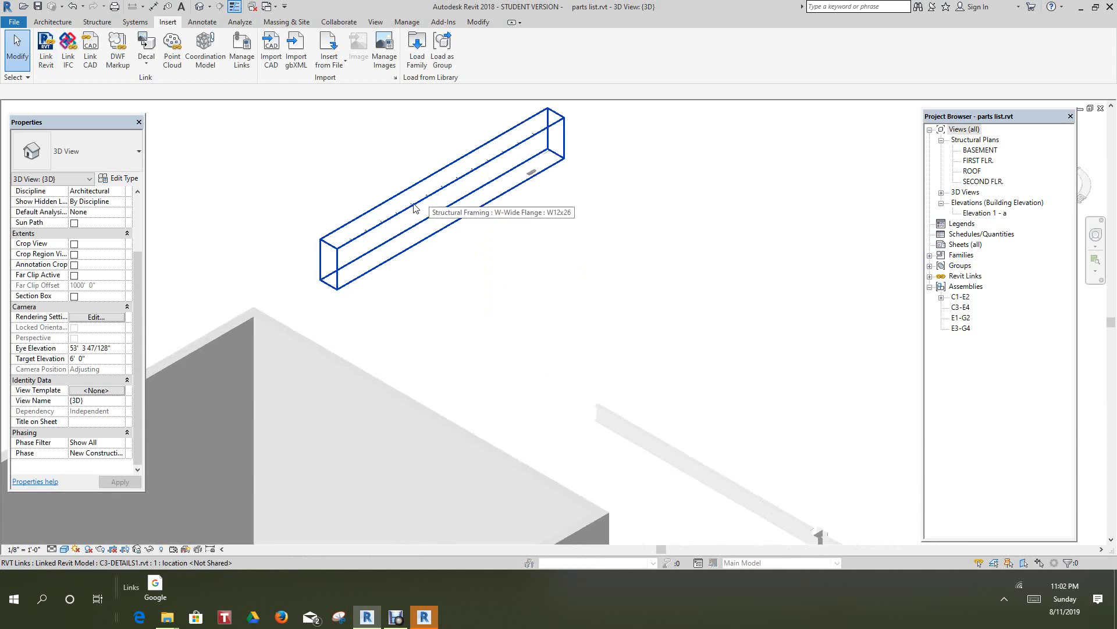
scroll(345, 254, "up", 4)
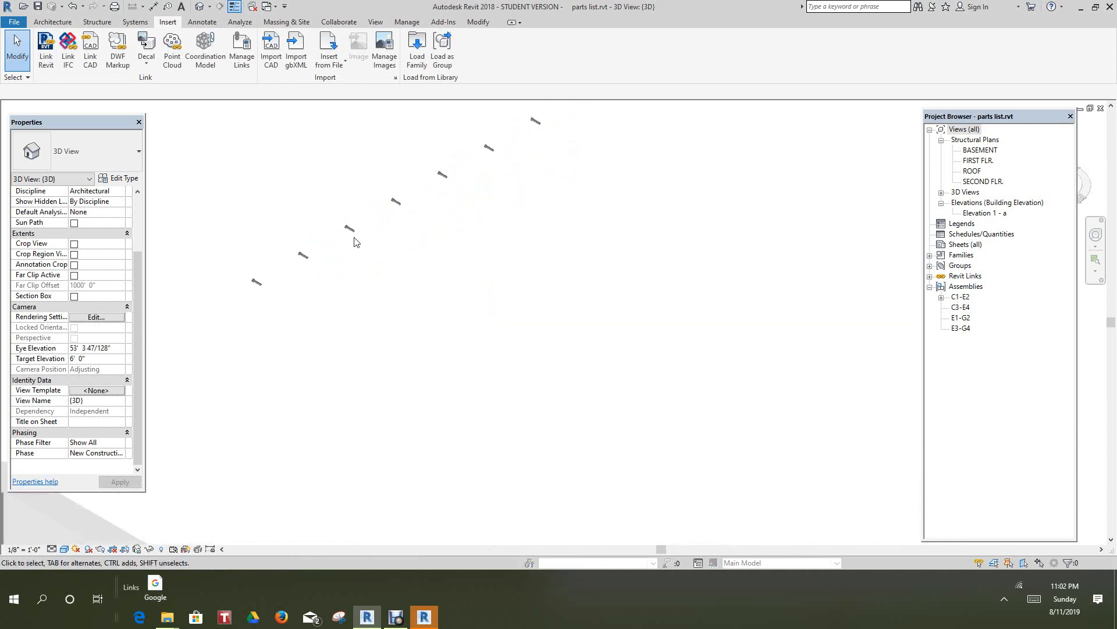
scroll(357, 235, "down", 5)
scroll(357, 246, "down", 5)
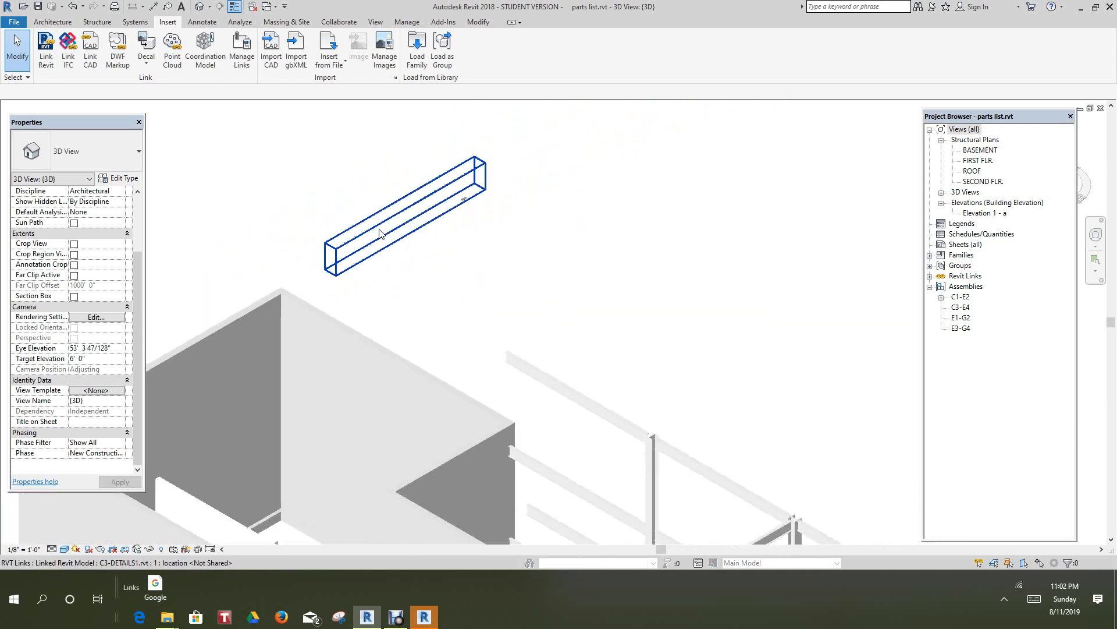
left_click(384, 226)
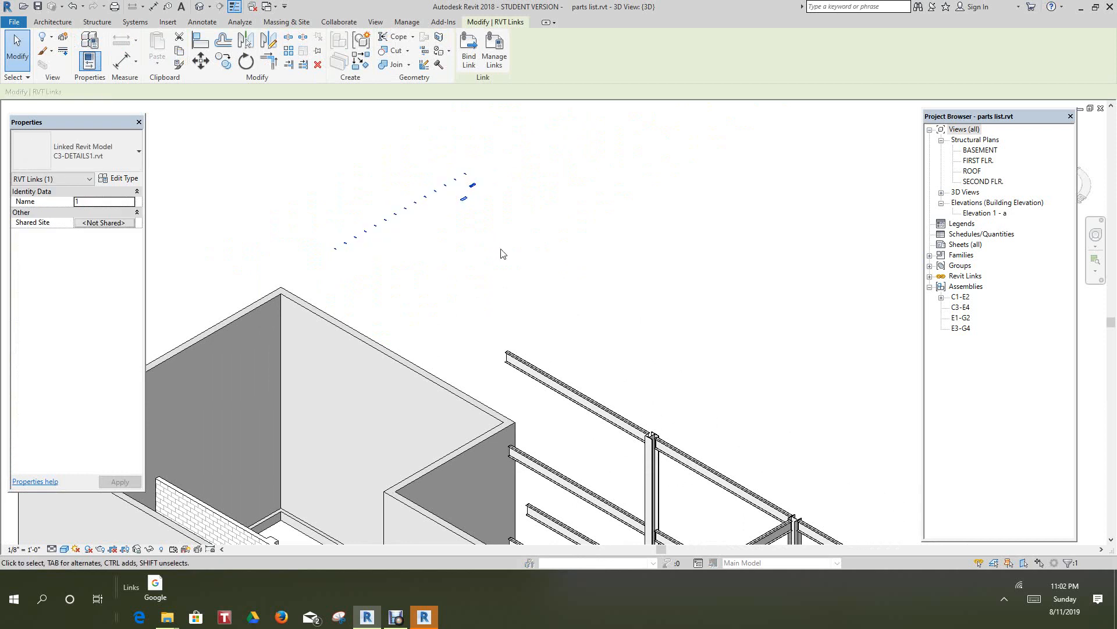
left_click(470, 51)
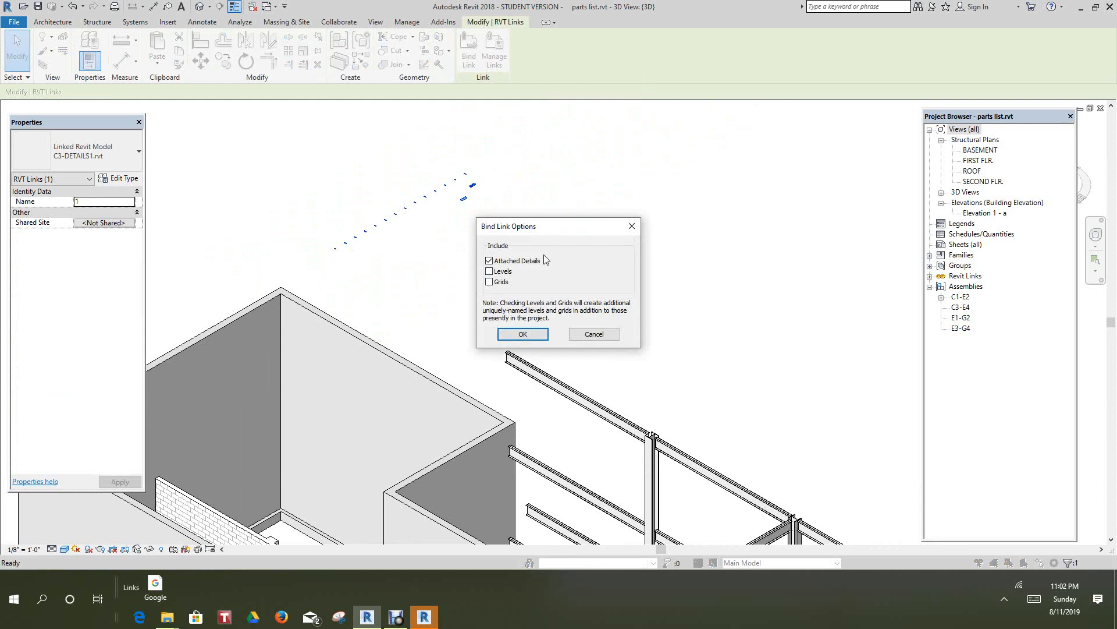
left_click(520, 334)
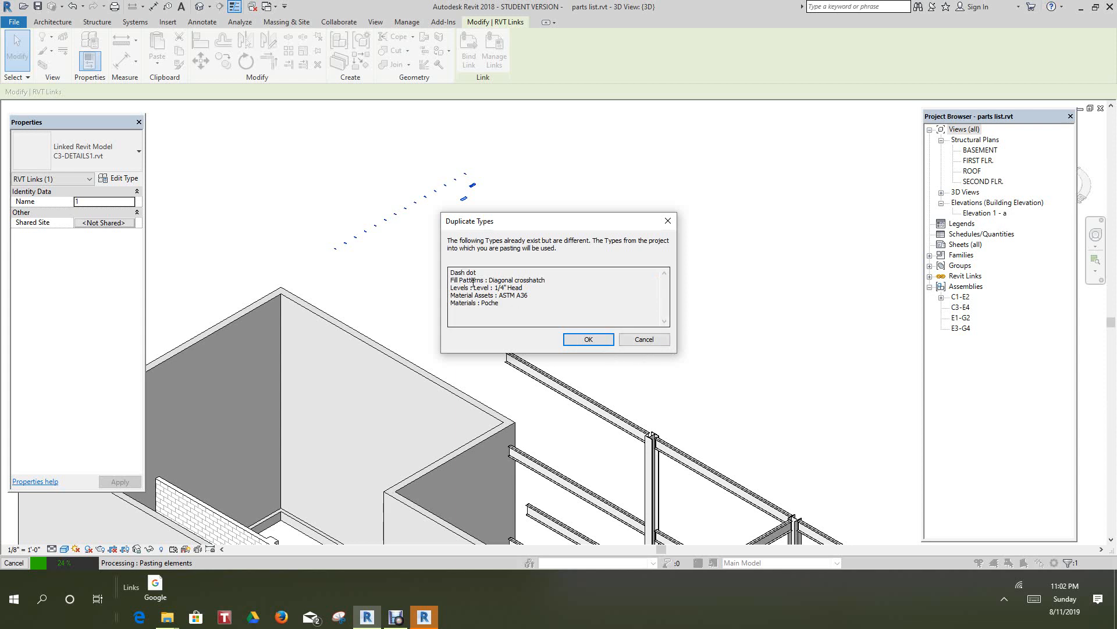
left_click(575, 340)
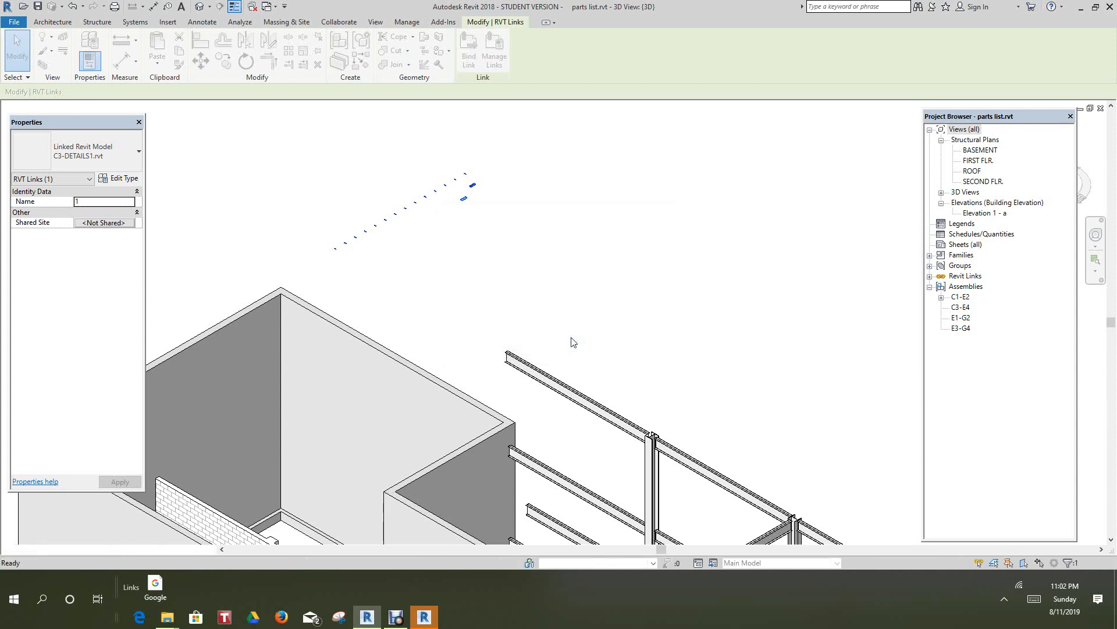
key("Delete")
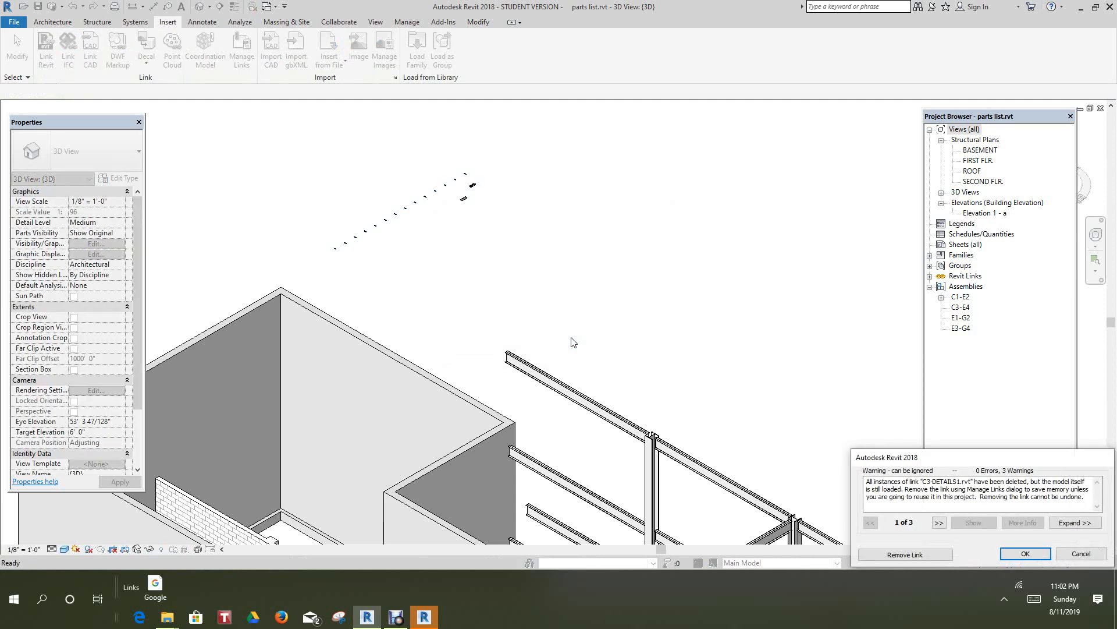
left_click(904, 556)
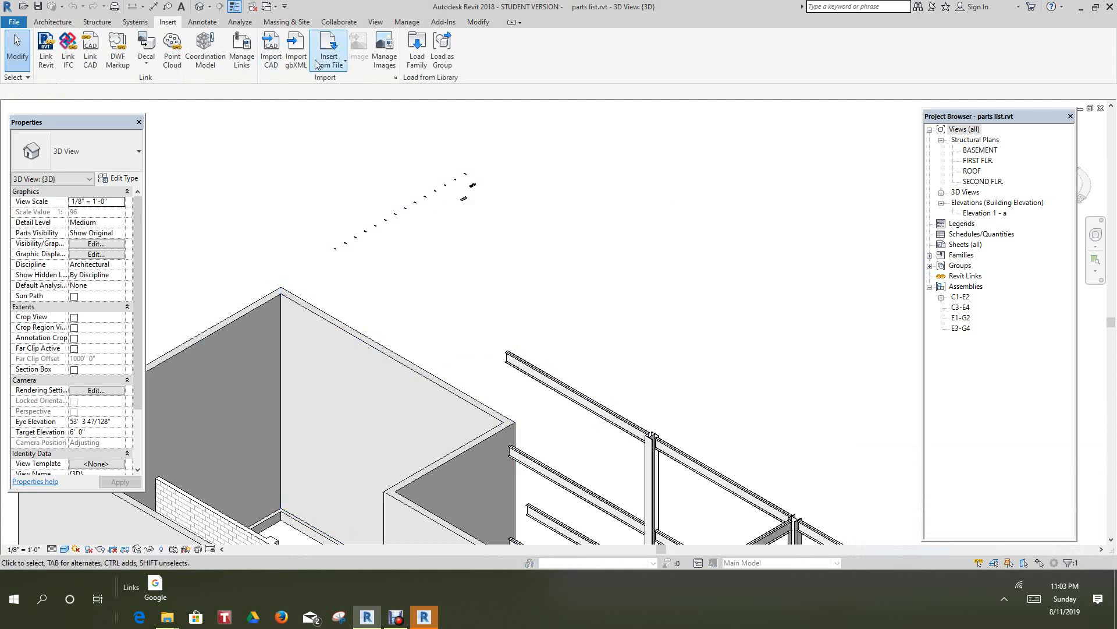
- Start a new schedule of building components for the Structural Framing category
left_click(375, 24)
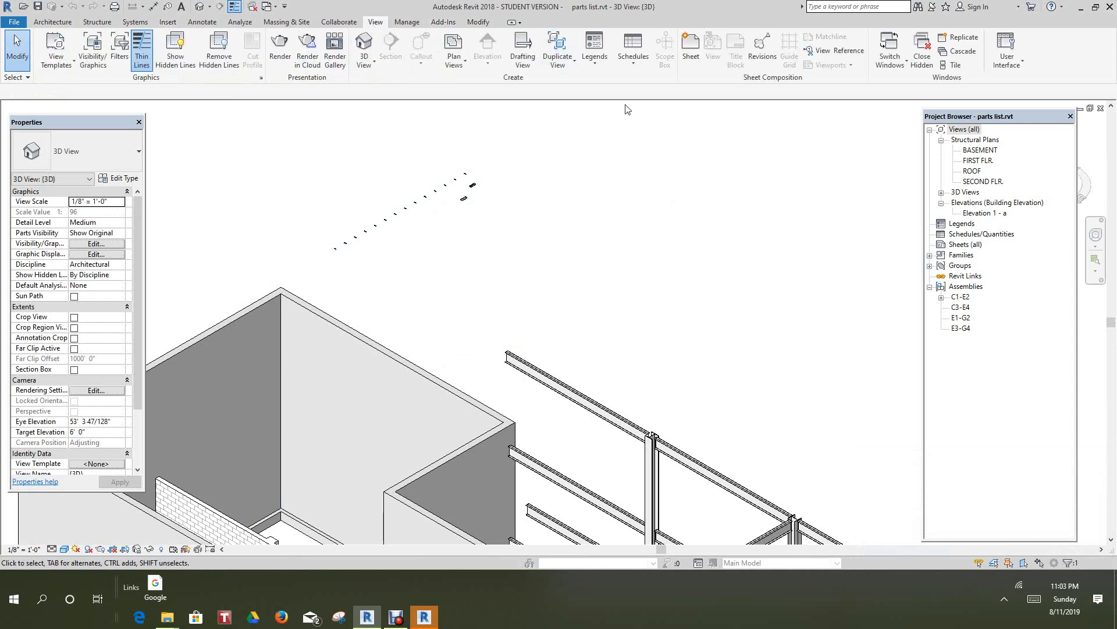
left_click(636, 63)
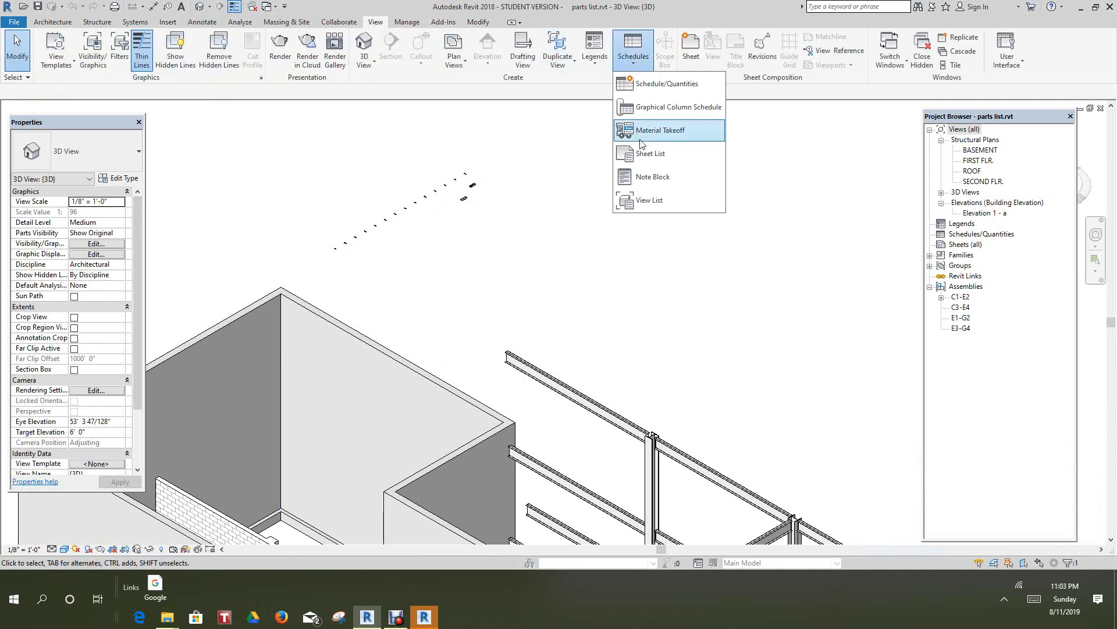
left_click(659, 86)
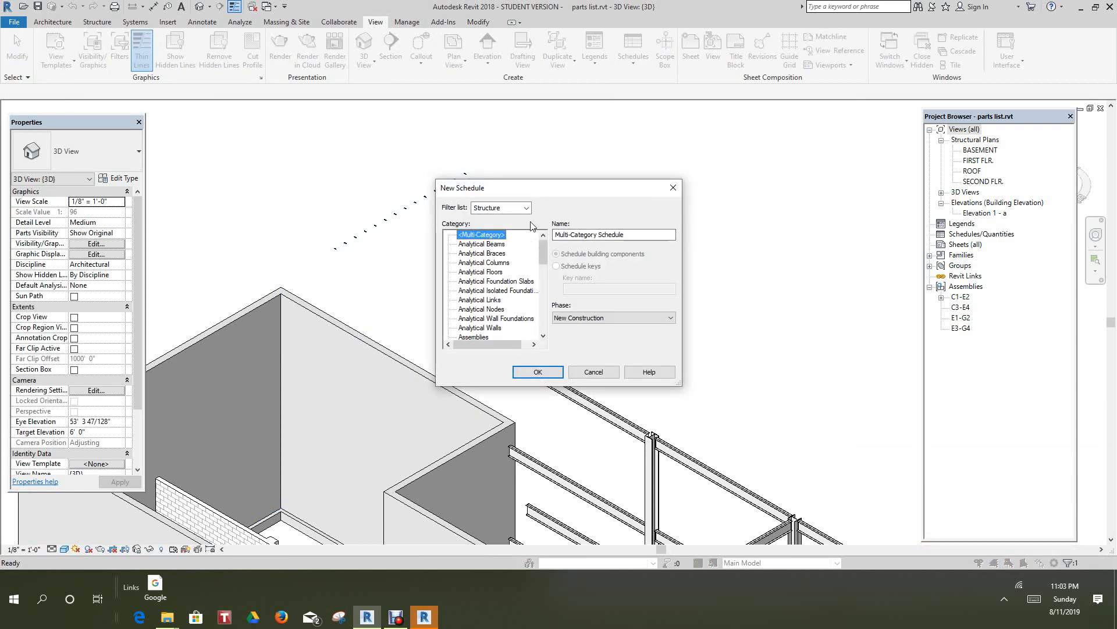
left_click(527, 208)
left_click(526, 207)
left_click_drag(542, 242, 553, 298)
left_click(496, 309)
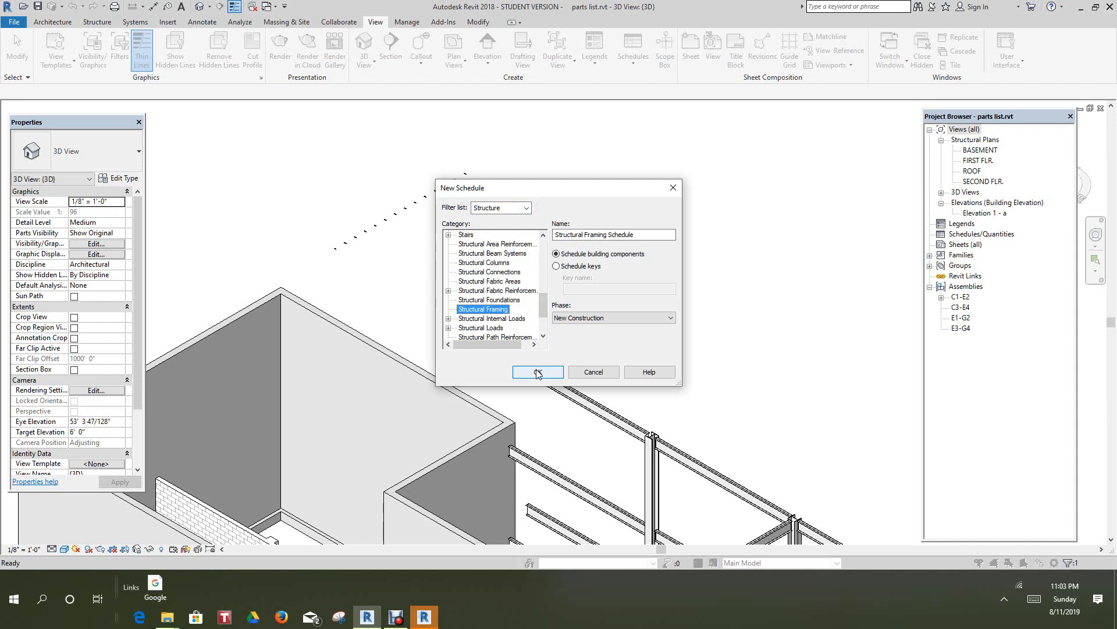
- Name the structural framing schedule C3 MEMBERS and create it
left_click(644, 233)
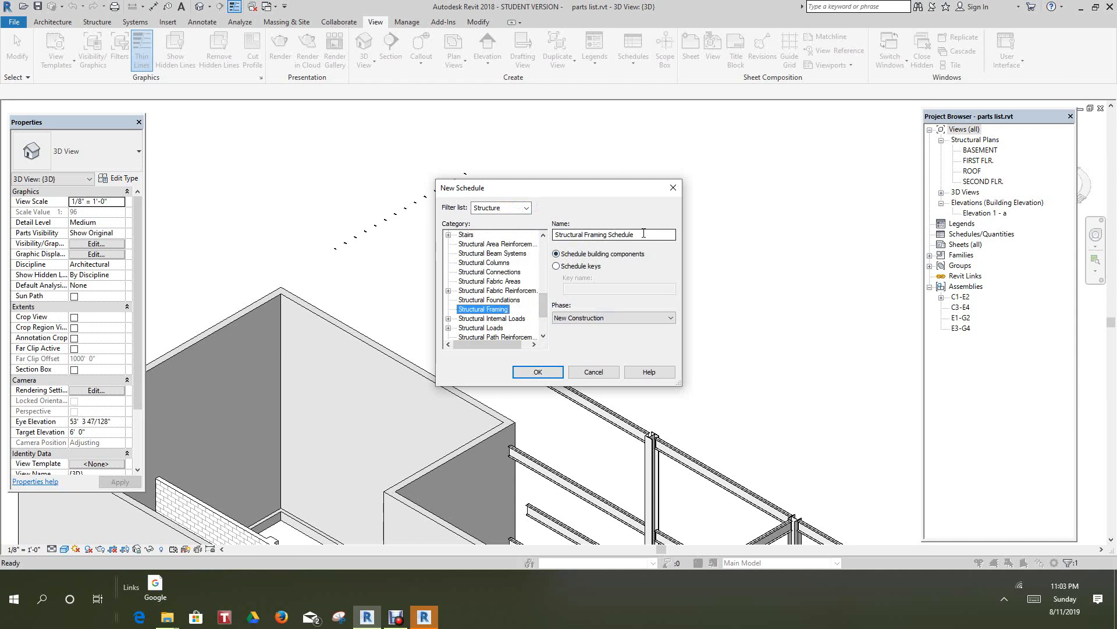
left_click_drag(644, 234, 553, 235)
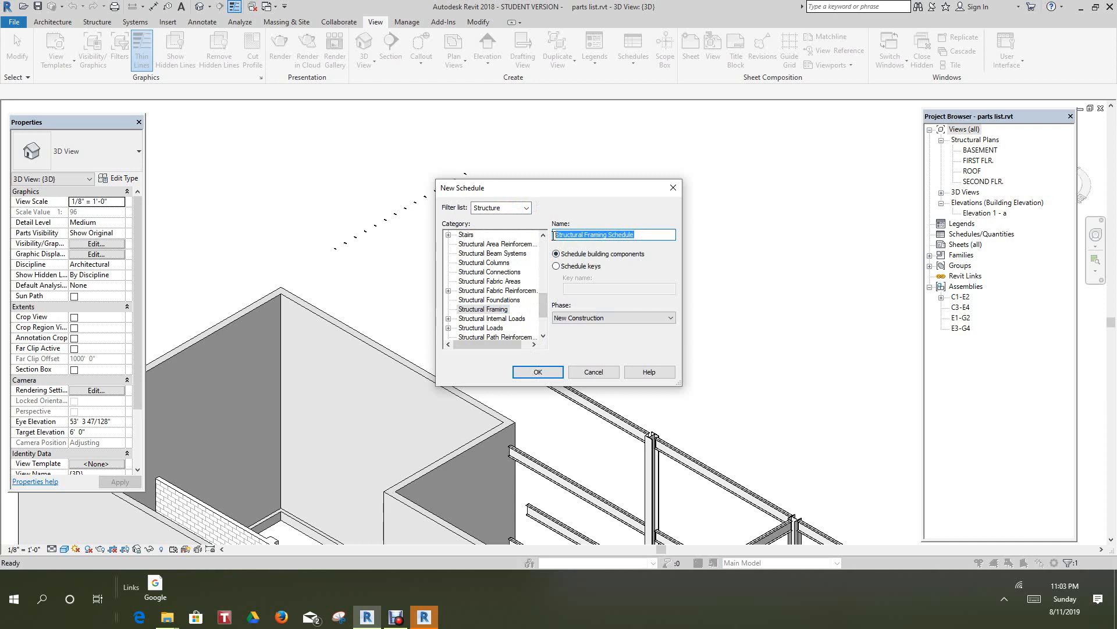
type("C3")
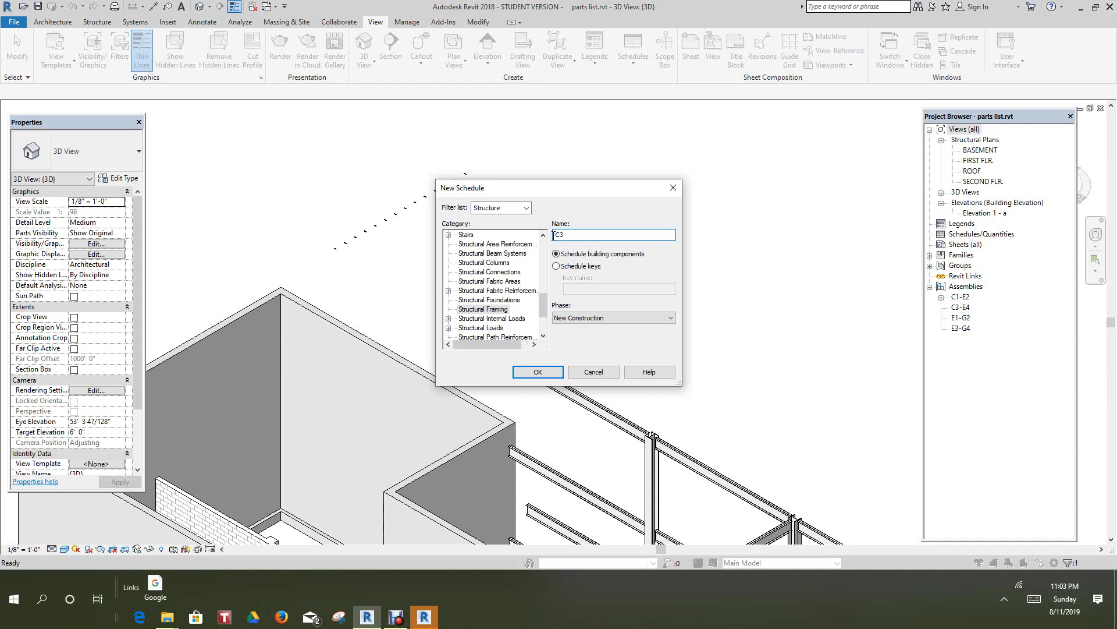
type("MEMBERS")
left_click(538, 373)
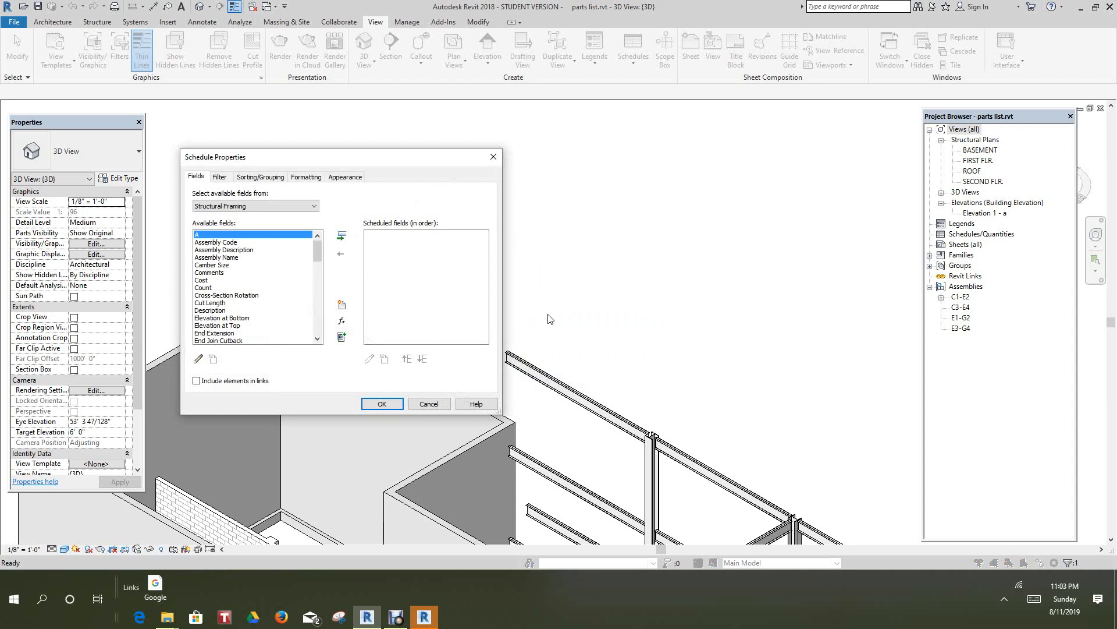
- Add the Count and Mark fields to the schedule's scheduled fields
left_click(214, 289)
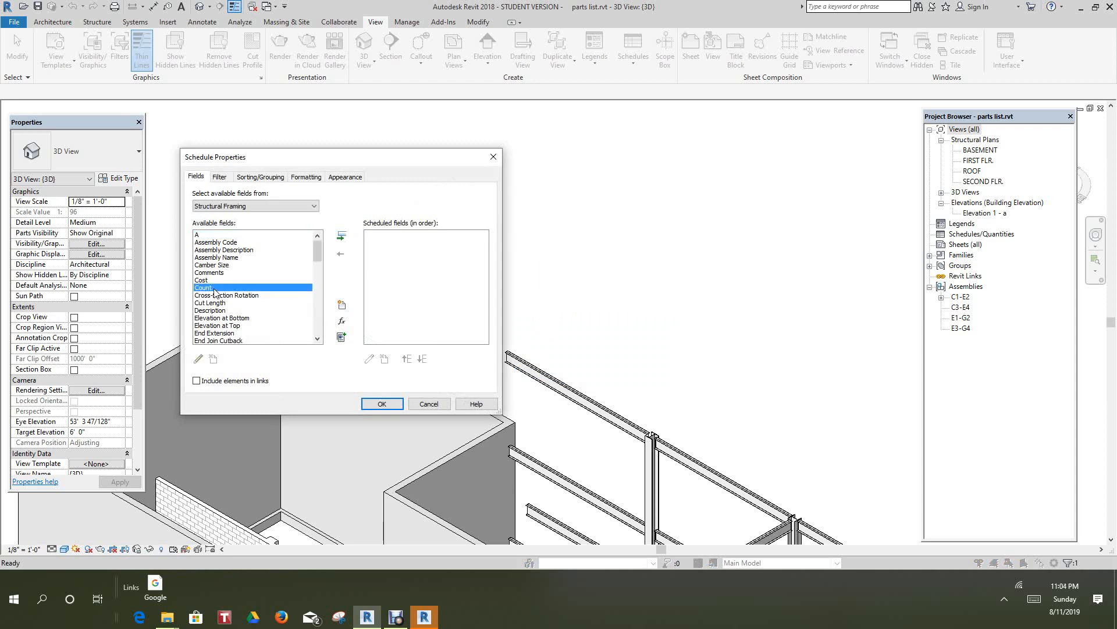
left_click(342, 237)
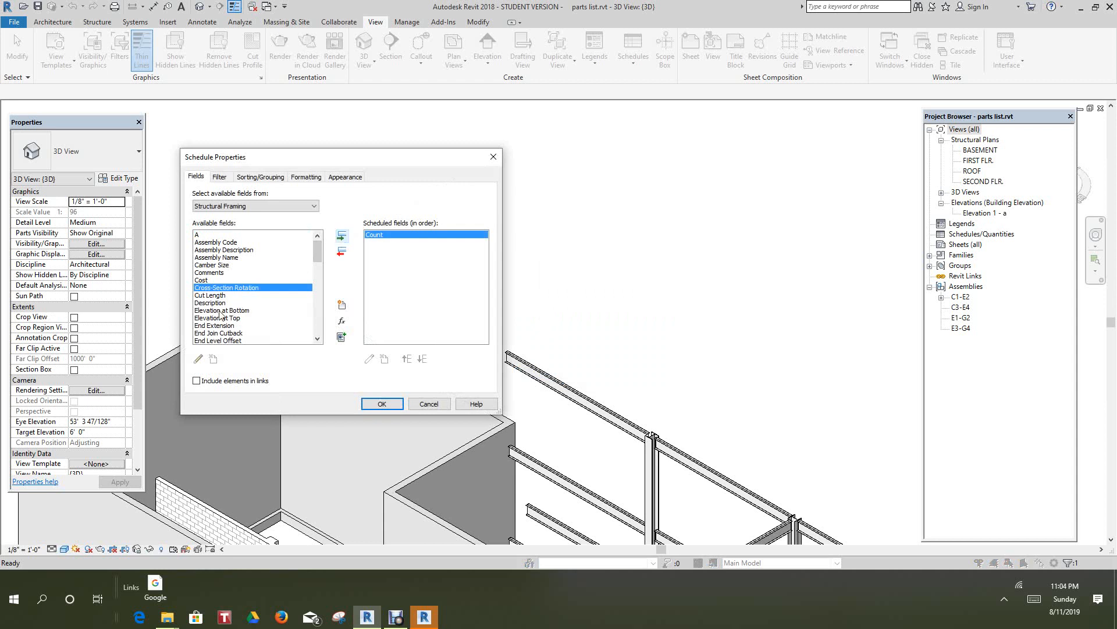
scroll(220, 317, "down", 6)
scroll(217, 322, "down", 2)
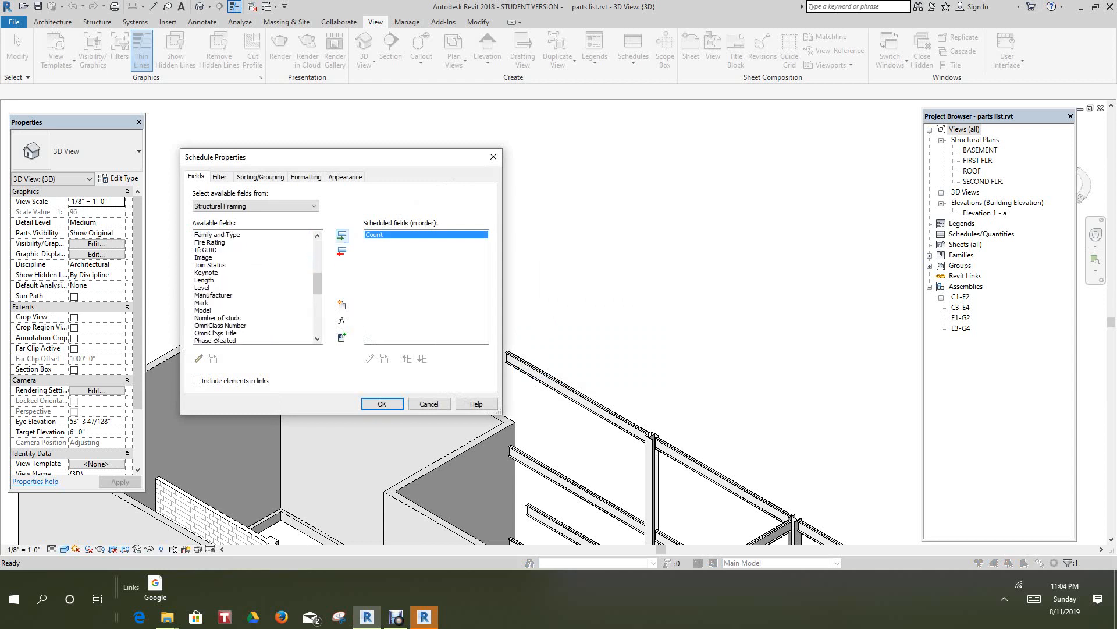
left_click(232, 304)
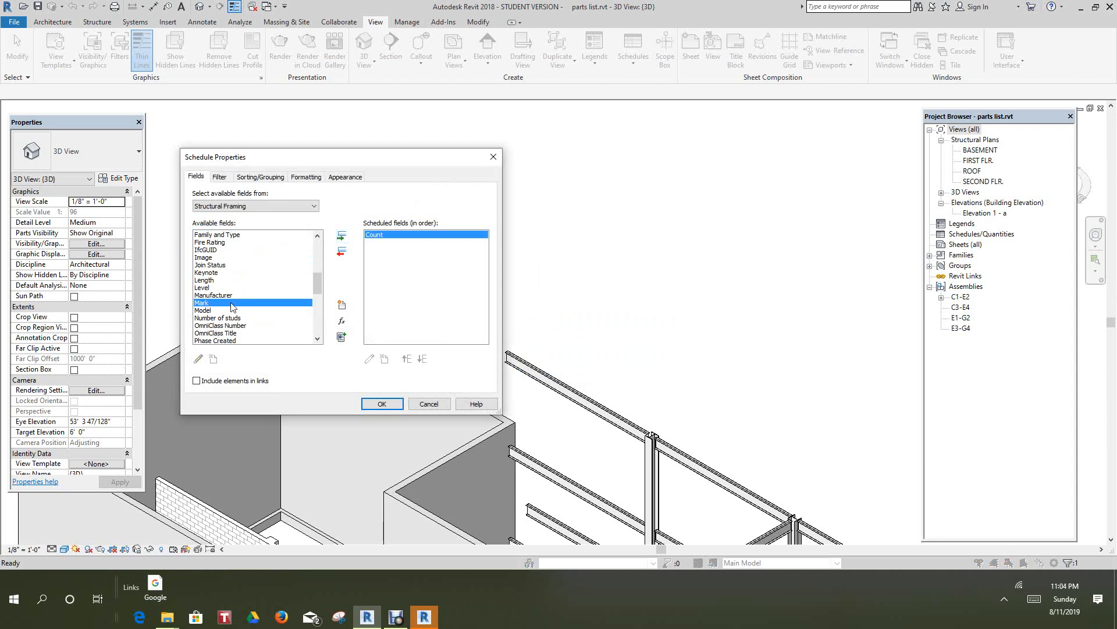
left_click(342, 238)
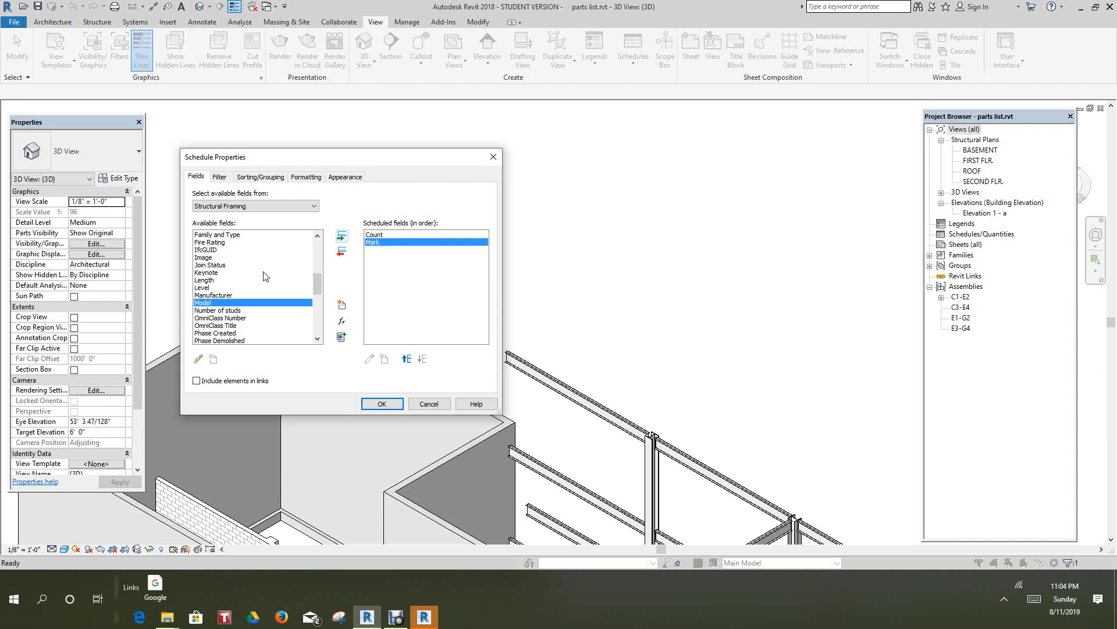
- Add the Description and Cut Length fields to the schedule after Mark
scroll(240, 277, "up", 5)
scroll(241, 277, "up", 2)
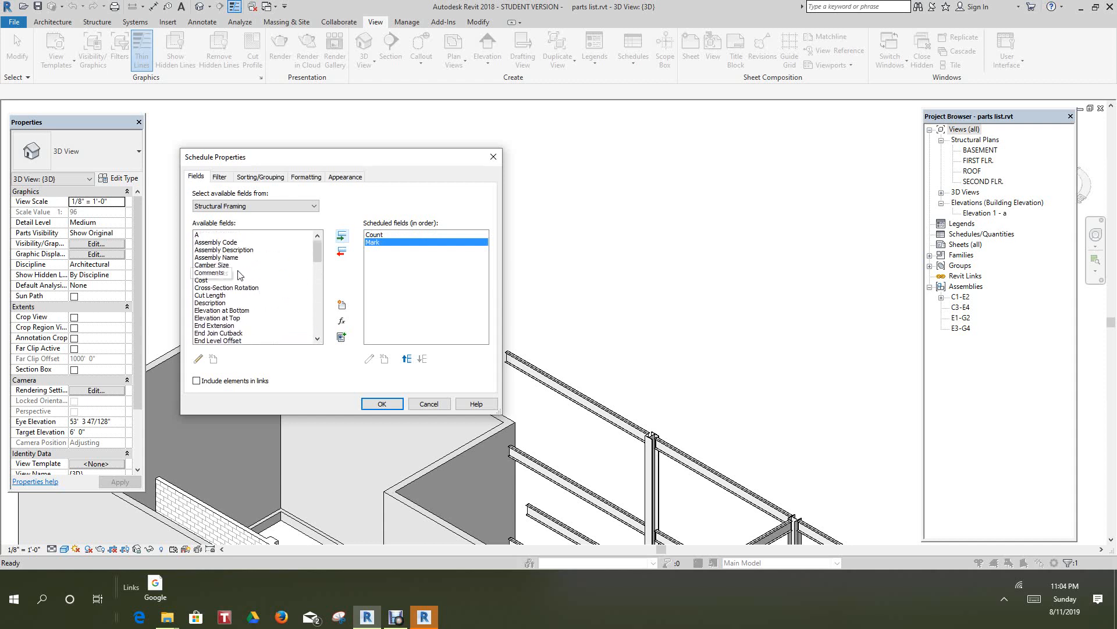
scroll(239, 273, "down", 1)
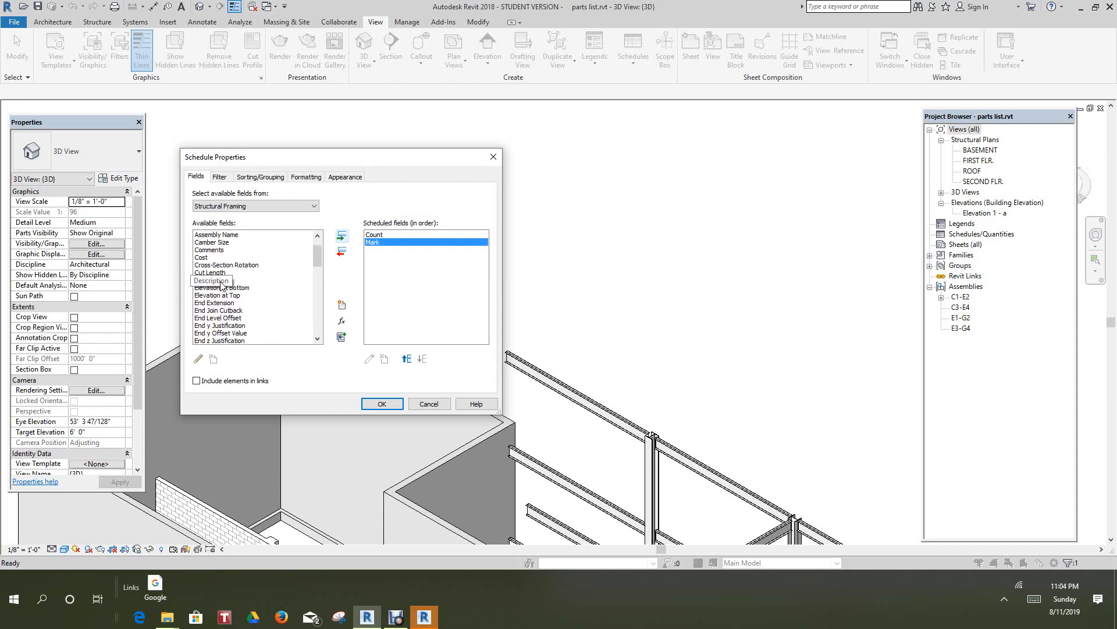
left_click(221, 284)
left_click(342, 236)
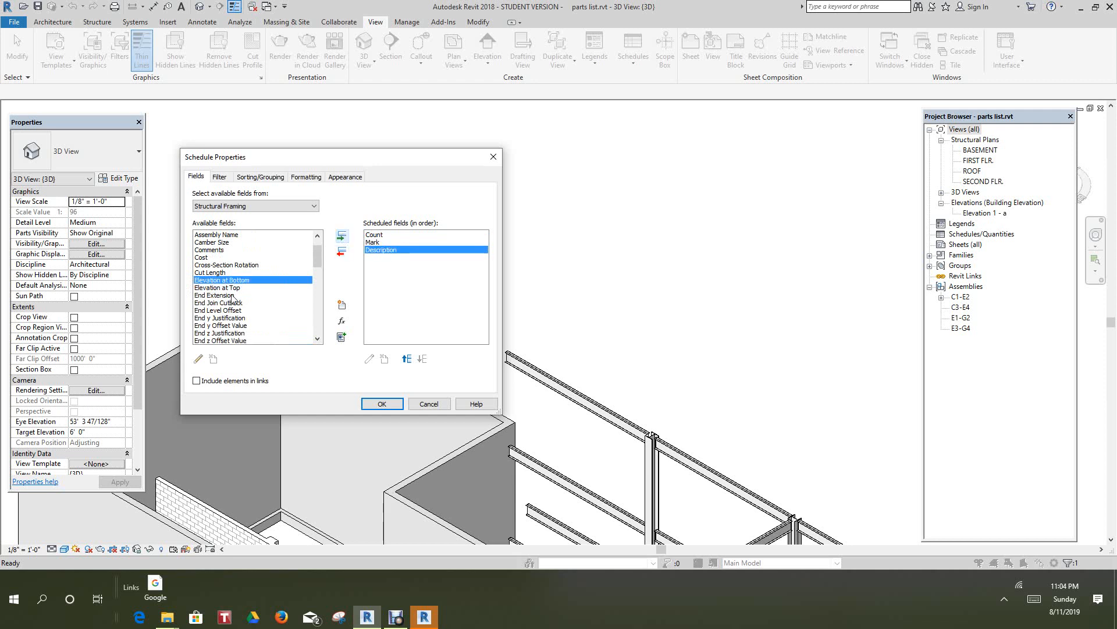
left_click(226, 273)
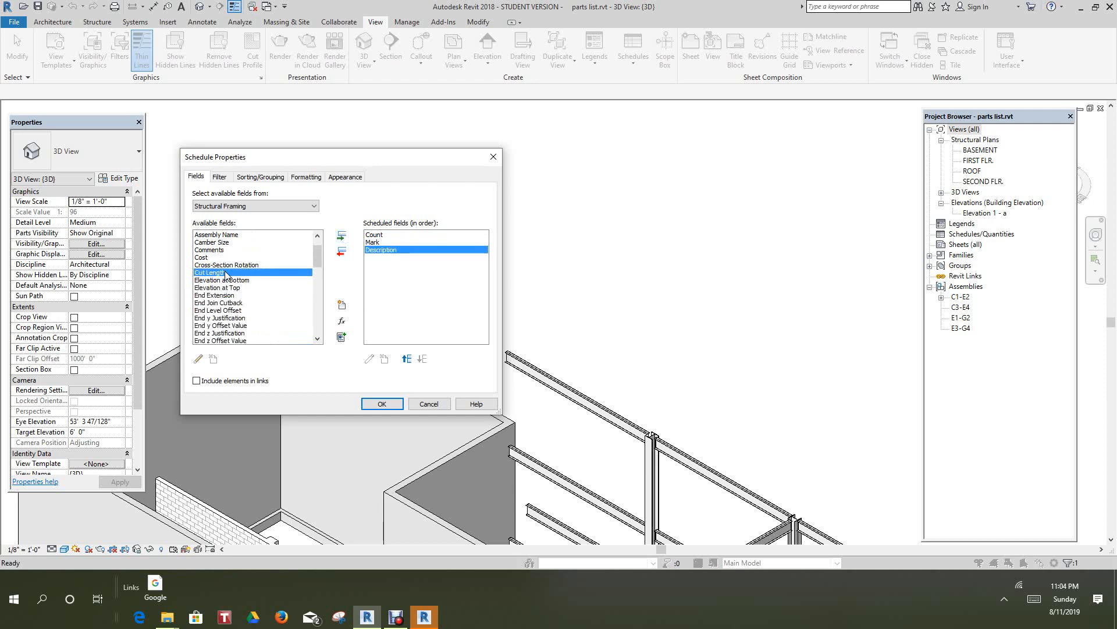
left_click(342, 237)
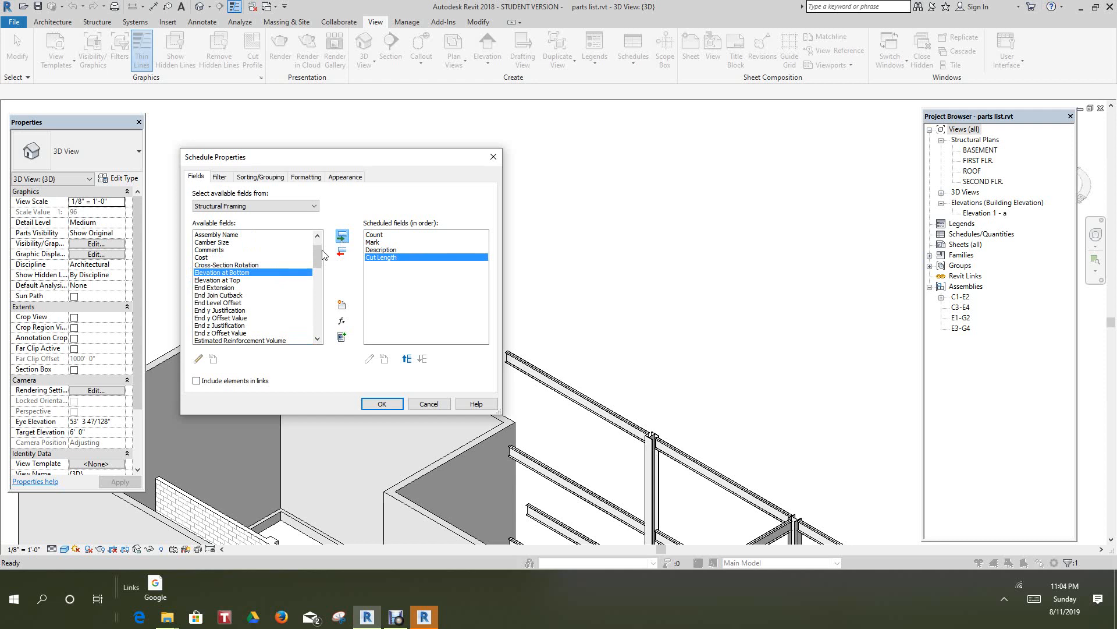
- Add the Property Set Name field from the Structural Material parameters to the schedule
left_click(313, 209)
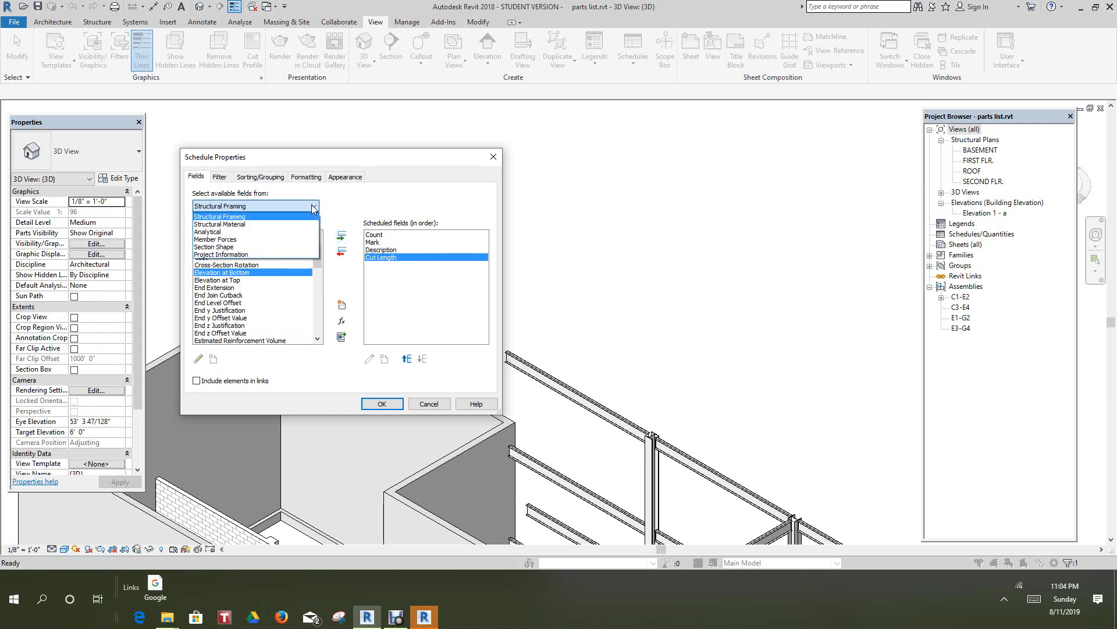
left_click(240, 225)
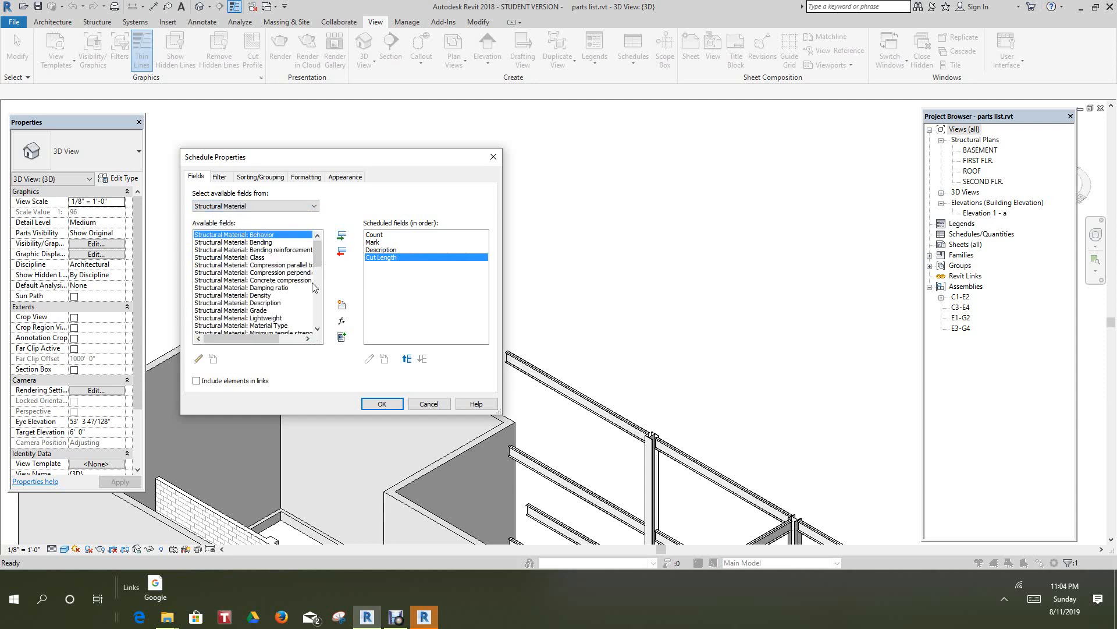
left_click_drag(319, 260, 319, 267)
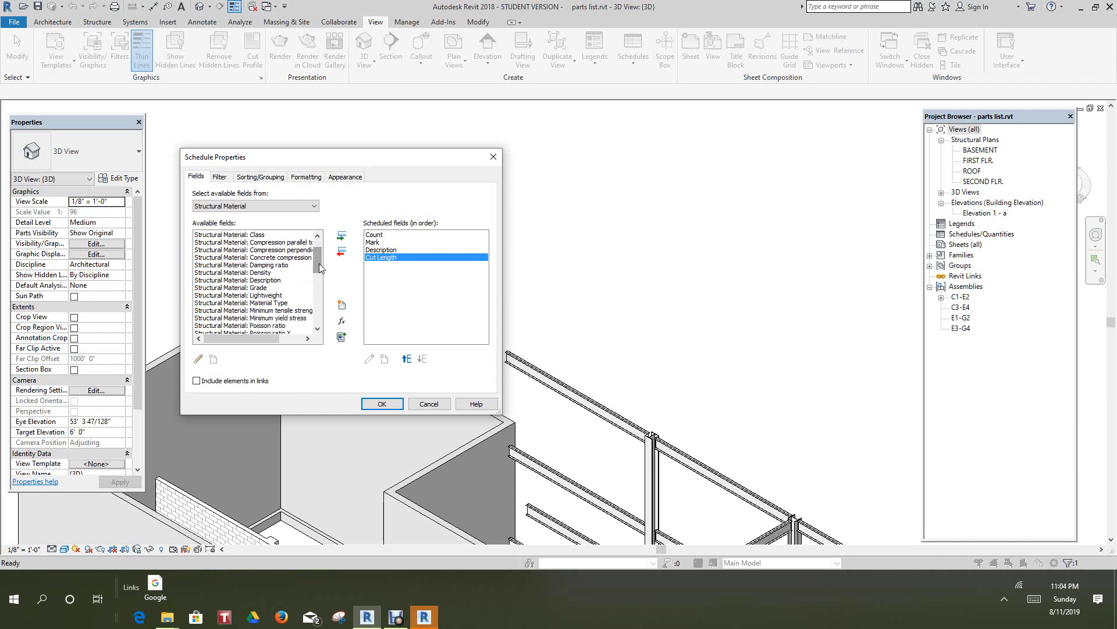
scroll(319, 267, "down", 3)
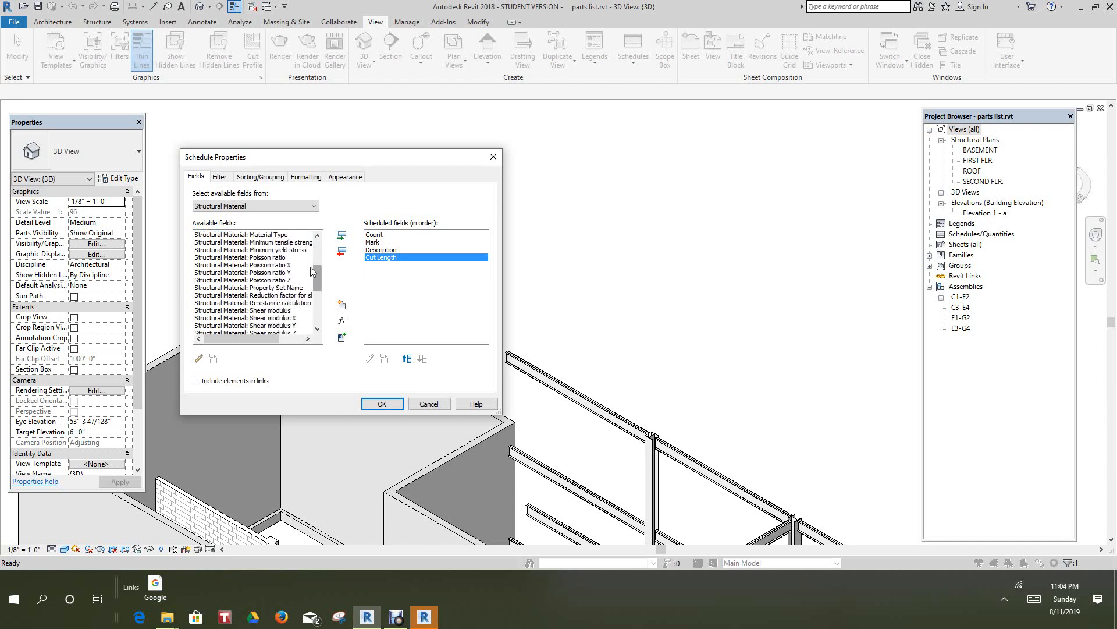
left_click(269, 287)
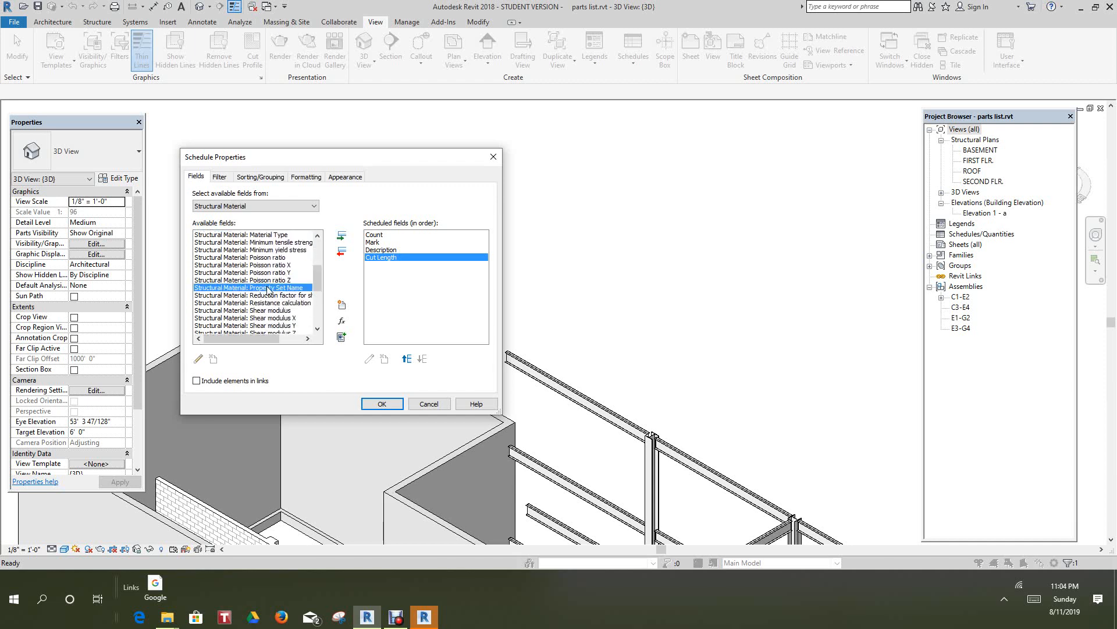
left_click(344, 237)
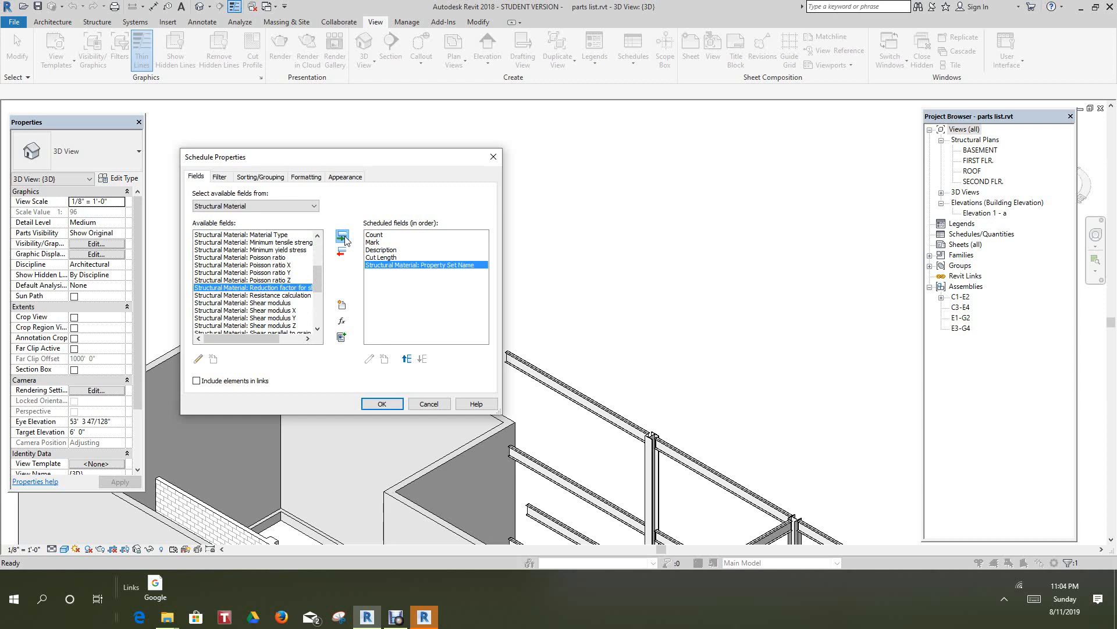
- Start a calculated value named WEIGHT and insert the Cut Length field into its formula
left_click(342, 322)
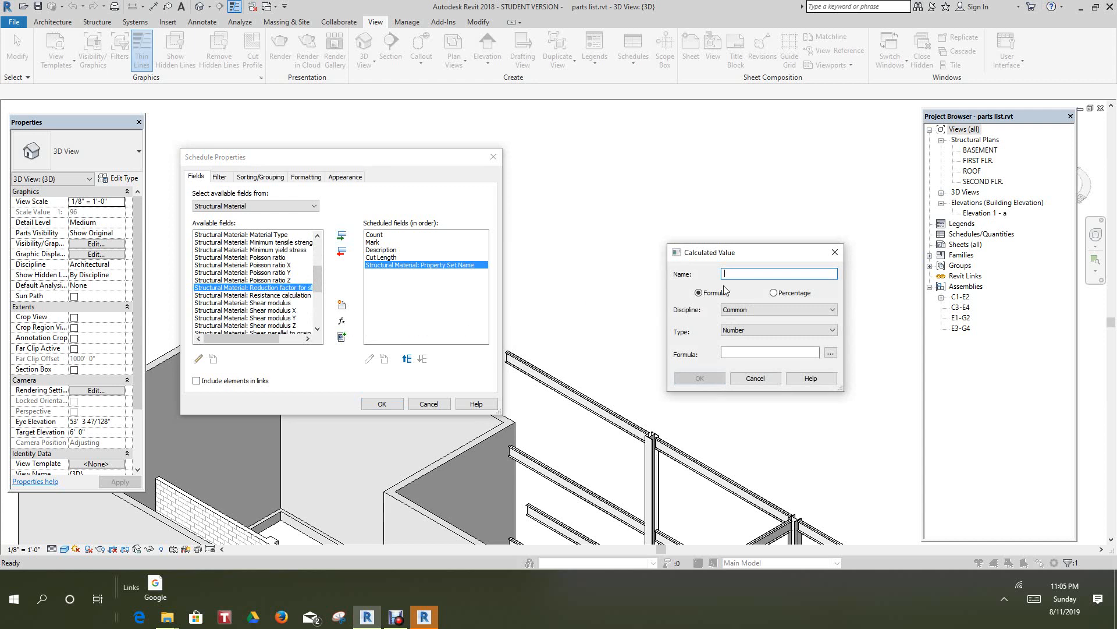
type("WE")
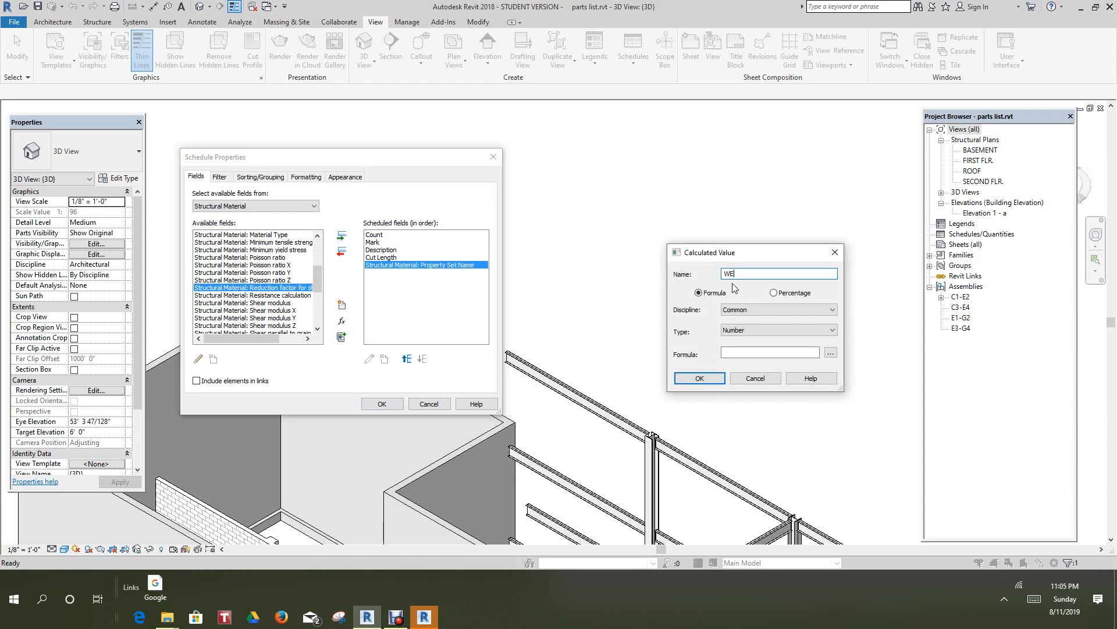
type("IGHT")
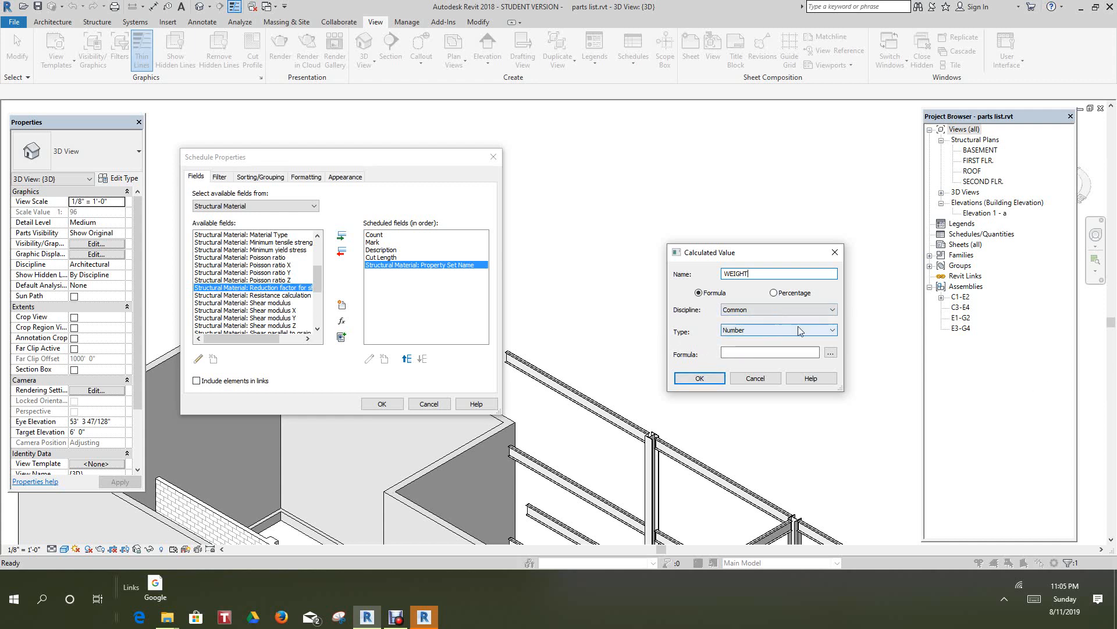
left_click(833, 356)
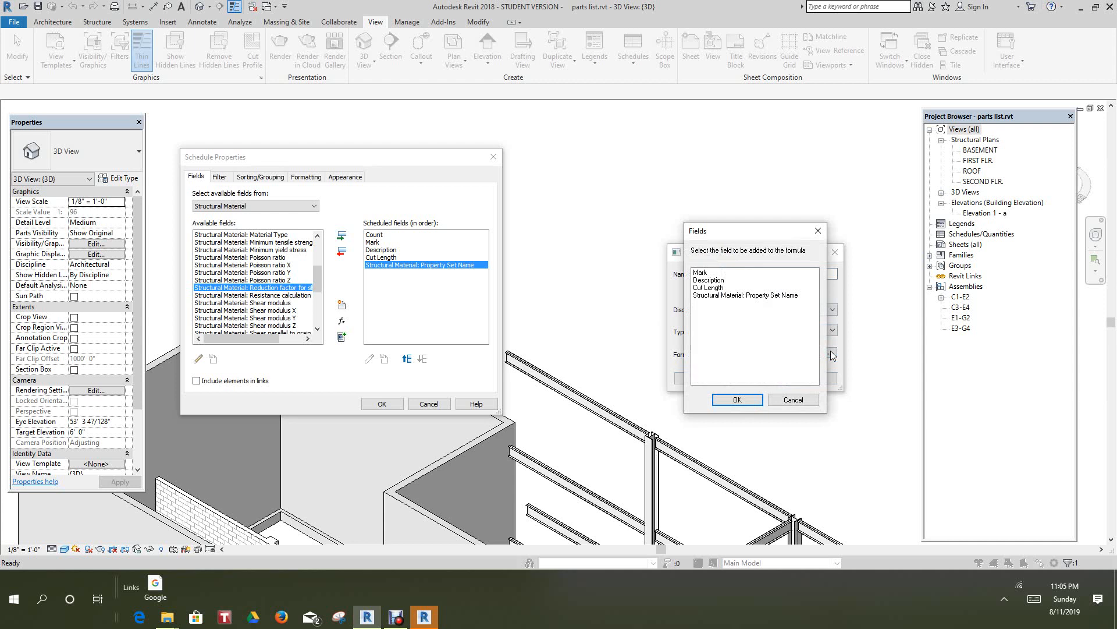
left_click(709, 289)
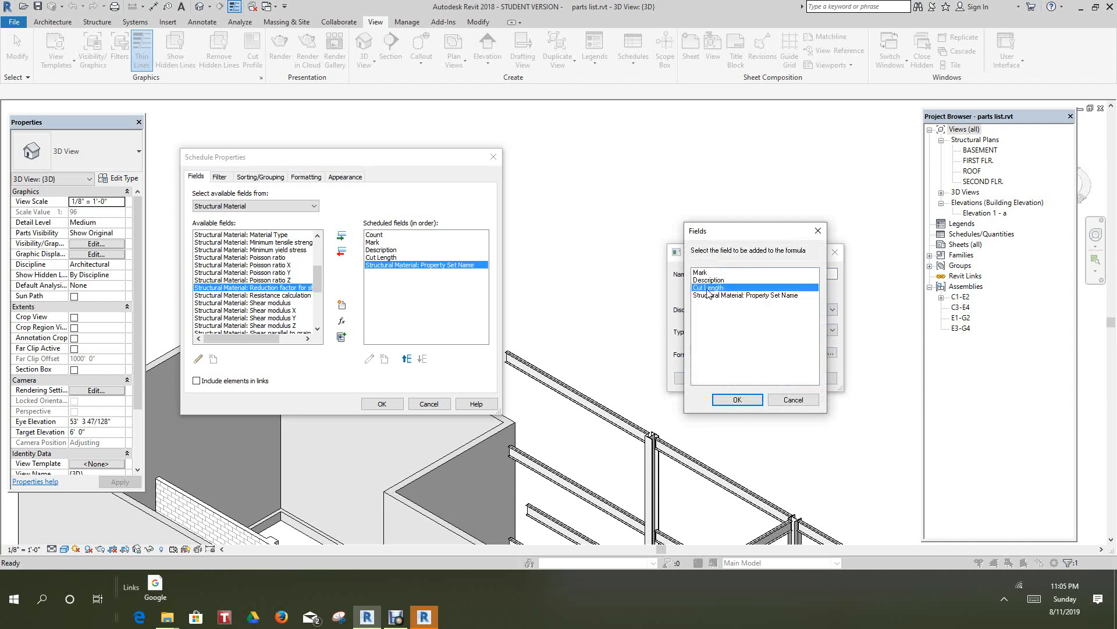
left_click(737, 399)
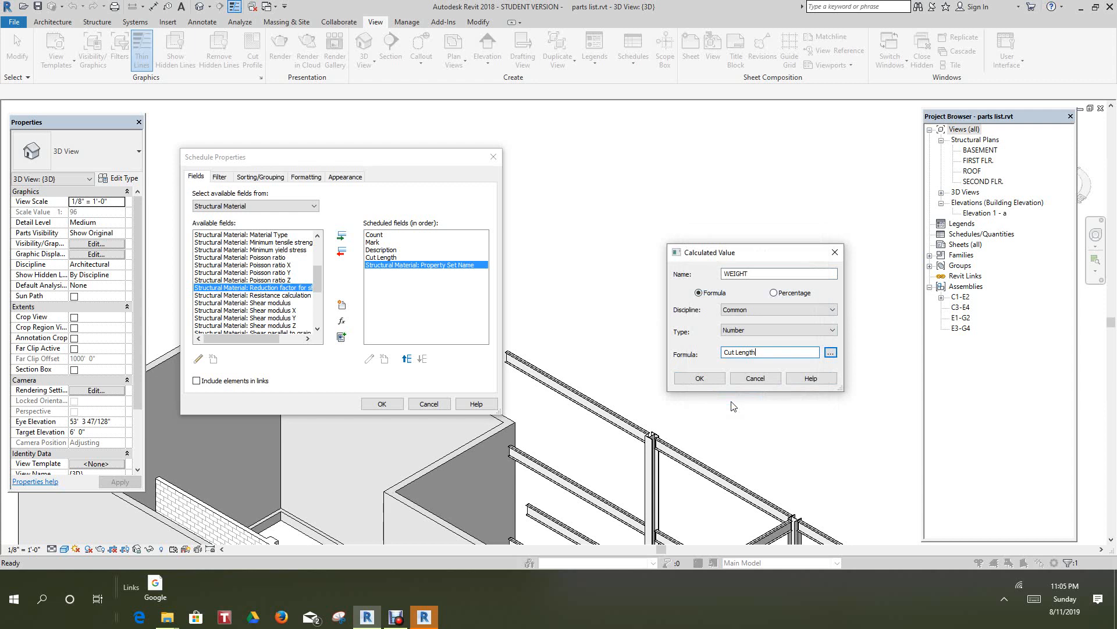
- Complete the WEIGHT formula as Cut Length/1*490 and add the calculated value to the scheduled fields
type("/")
key("BackSpace")
type("//1*")
left_click(697, 382)
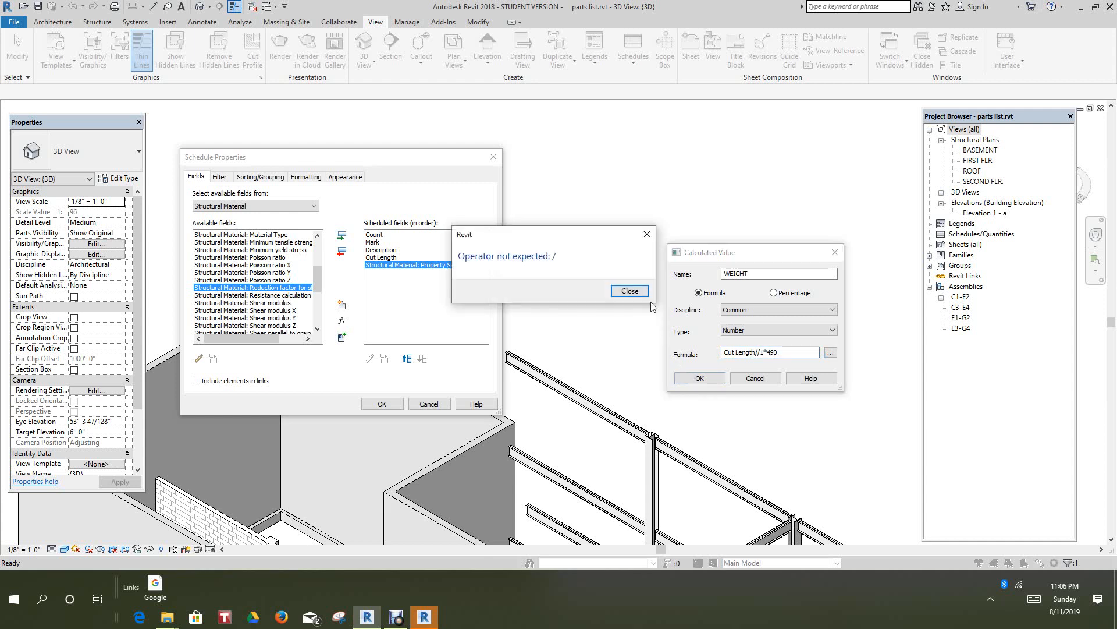
left_click(629, 291)
left_click(759, 353)
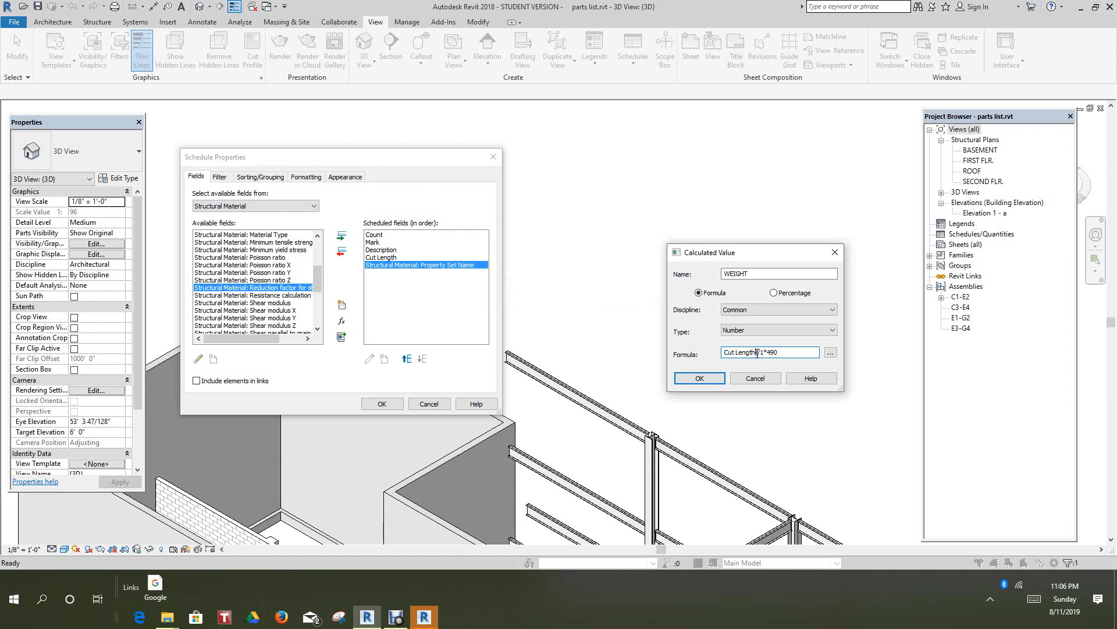
key("BackSpace")
left_click(712, 379)
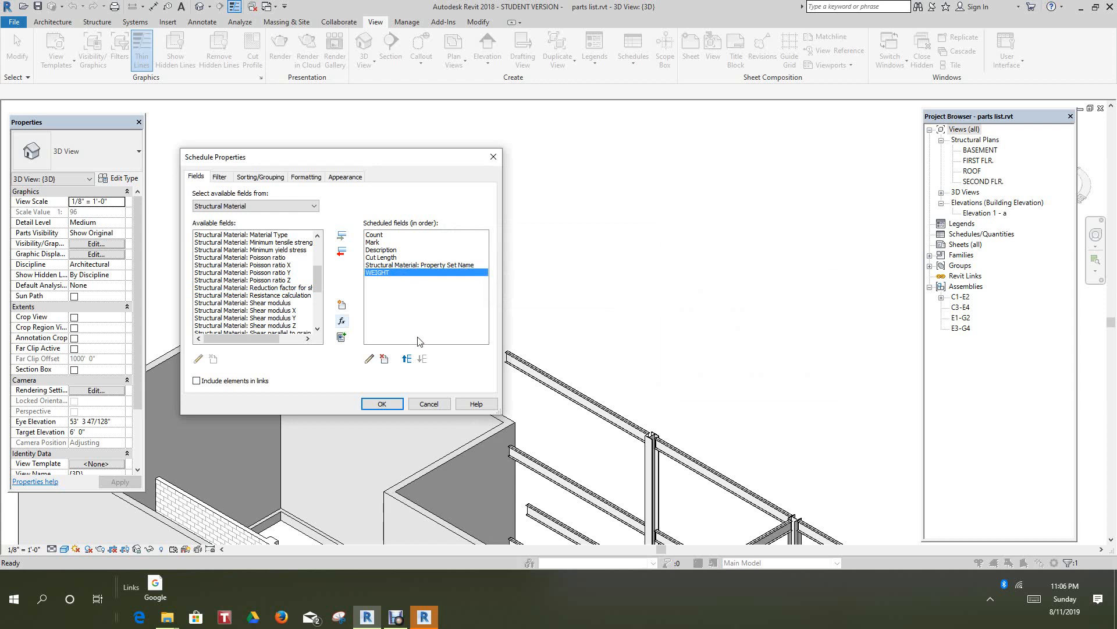
- Filter the schedule to members whose Mark contains C3
left_click(226, 178)
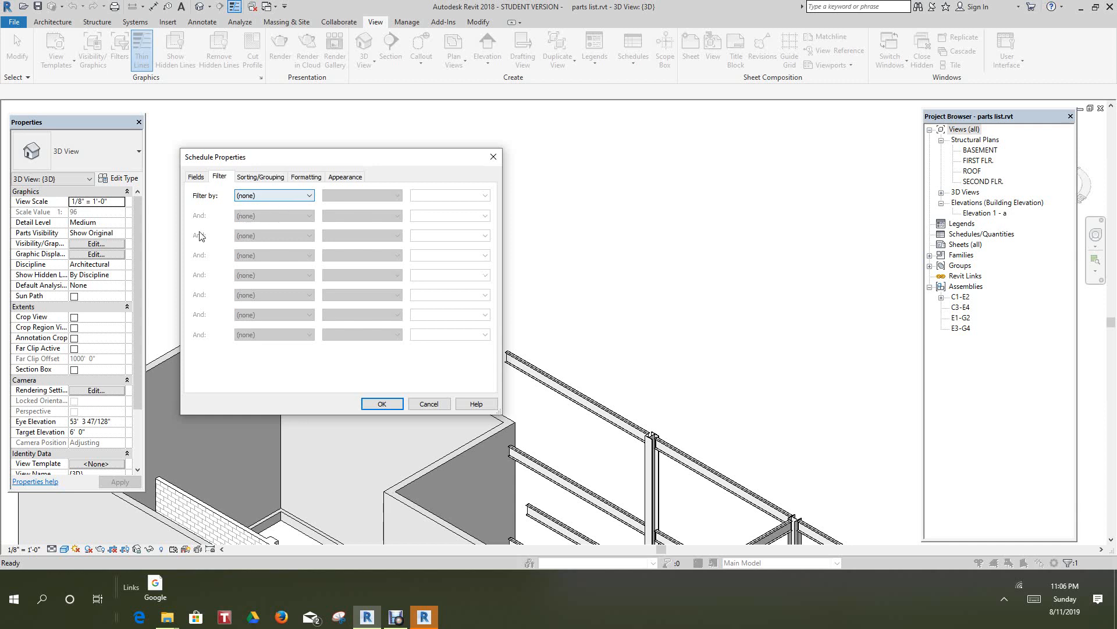
left_click(307, 197)
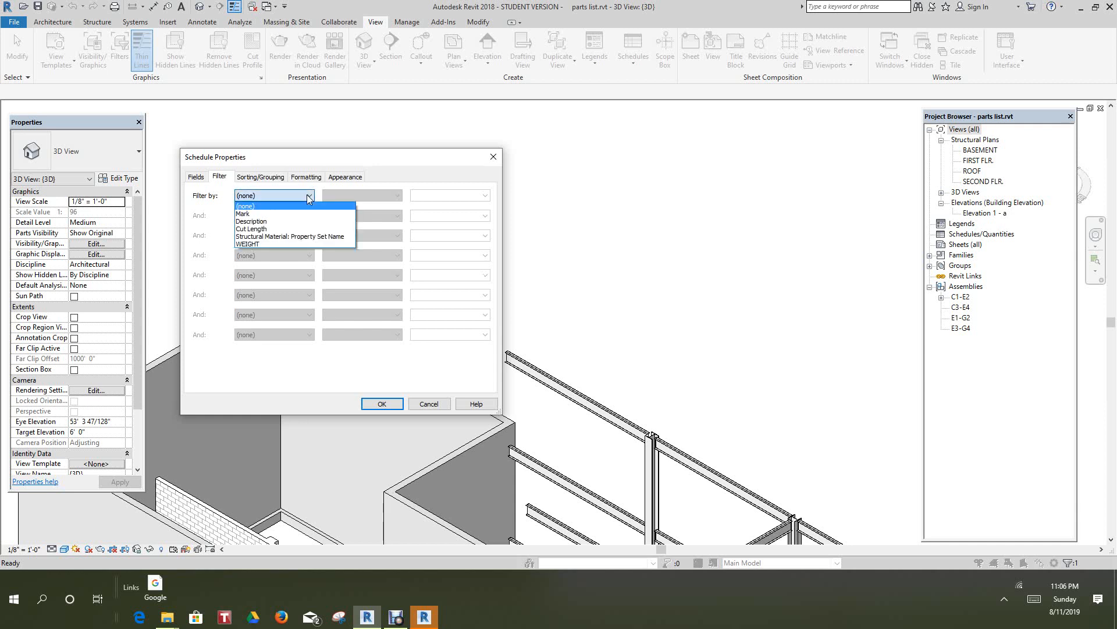
left_click(258, 217)
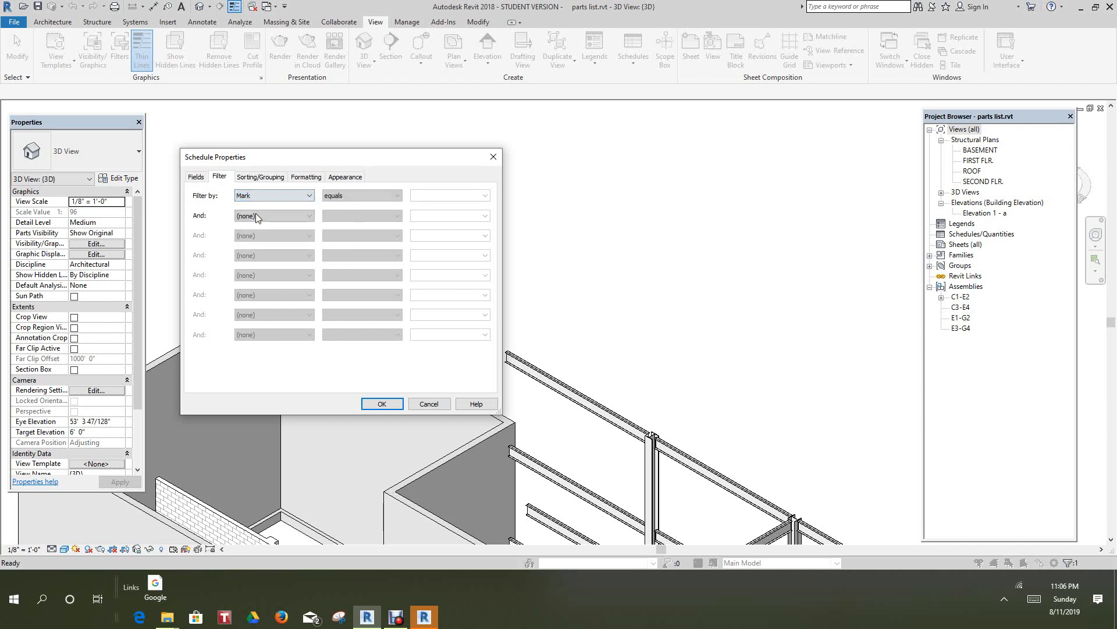
left_click(398, 195)
left_click(353, 252)
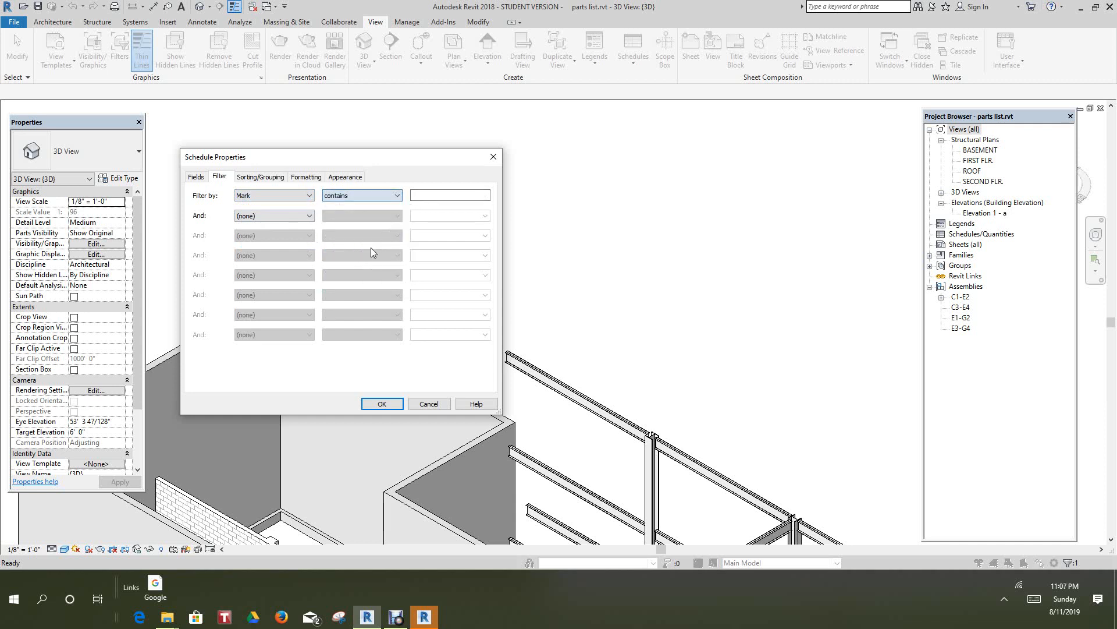
left_click(417, 195)
type("C3")
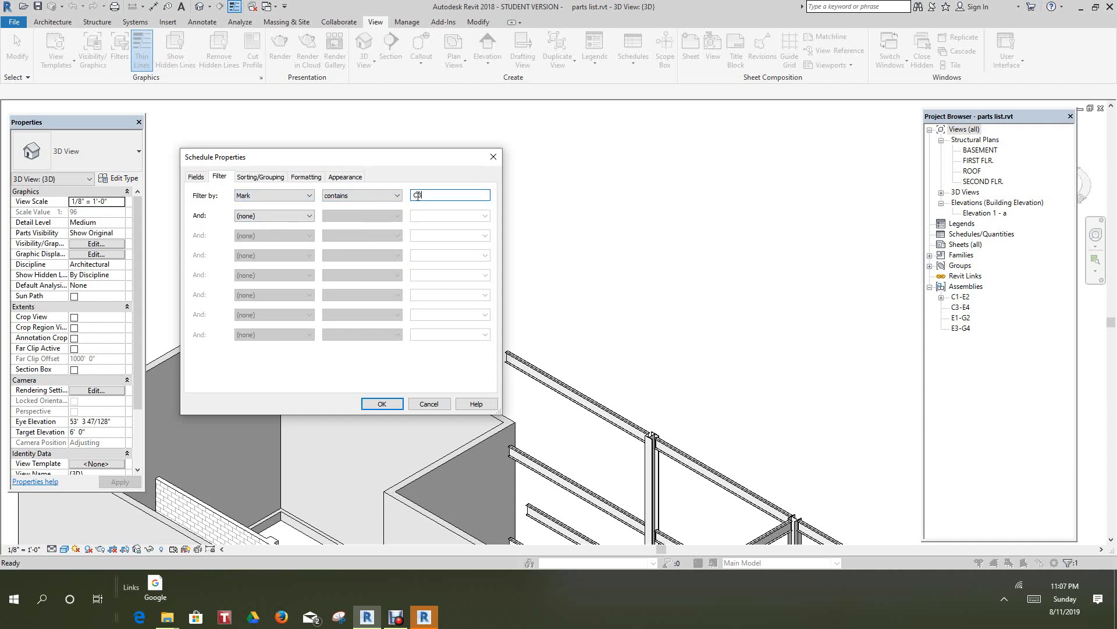
- Format the Count field with the heading QTY and Center alignment
left_click(303, 177)
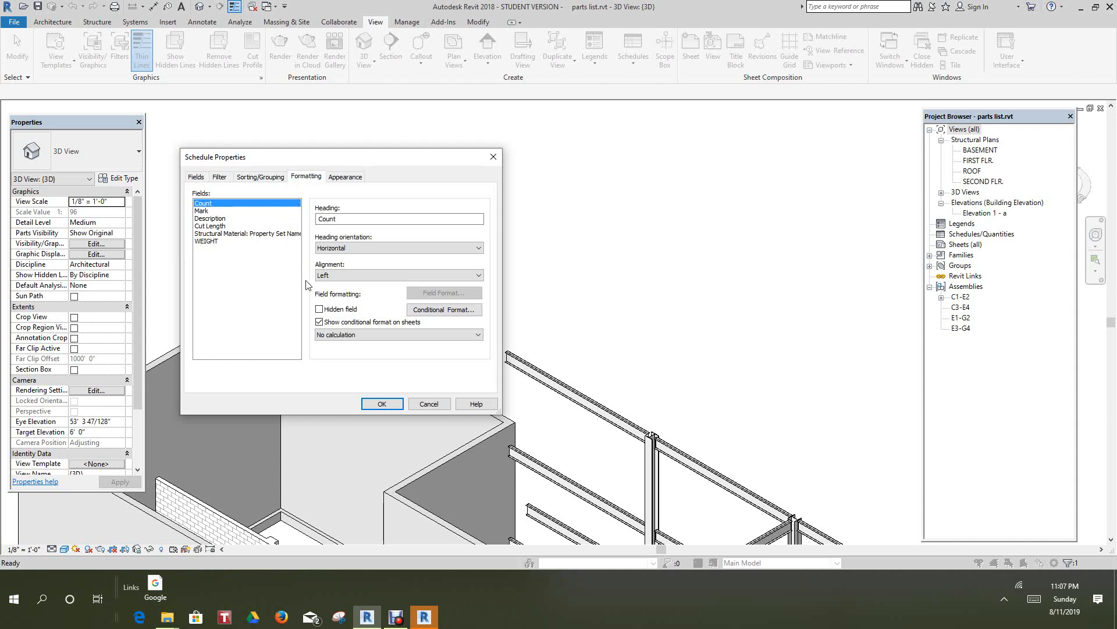
left_click_drag(338, 218, 309, 223)
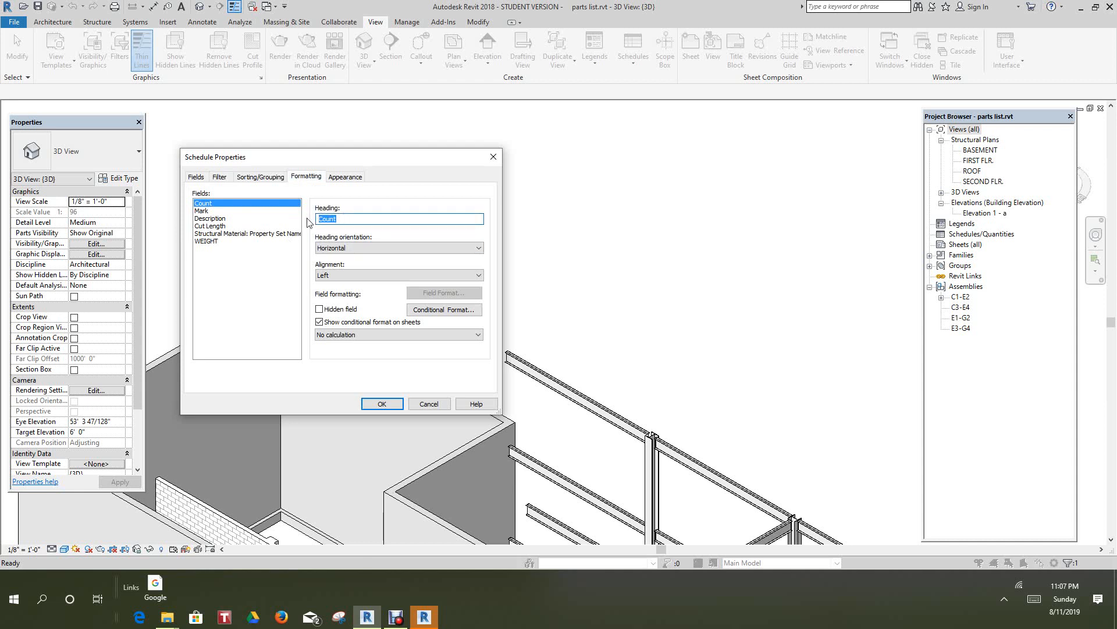
type("QTY")
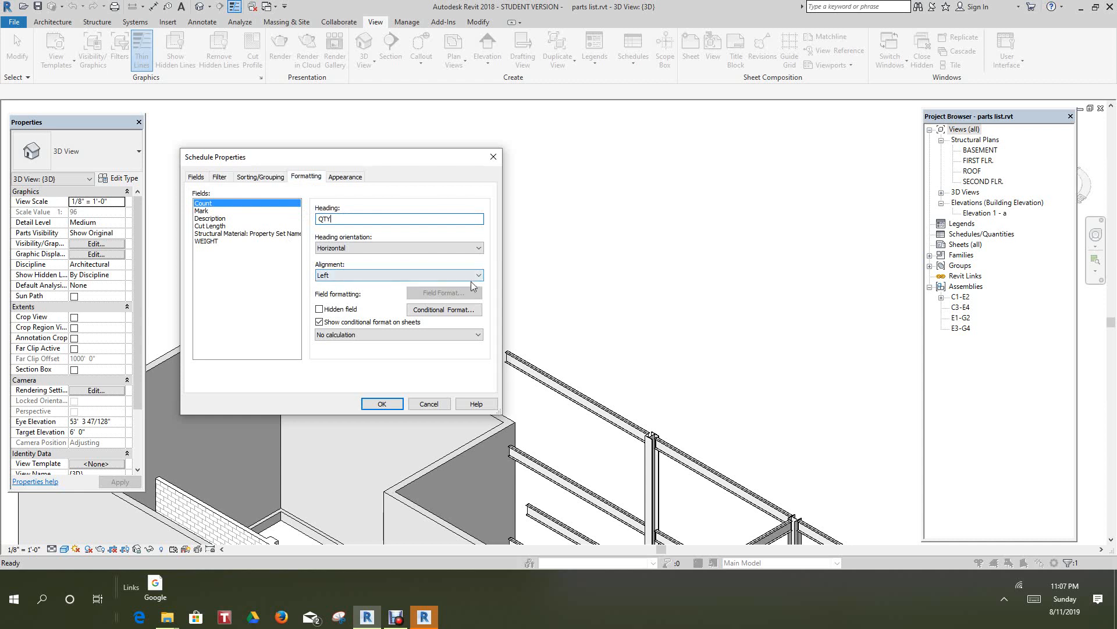
left_click(478, 275)
left_click(336, 296)
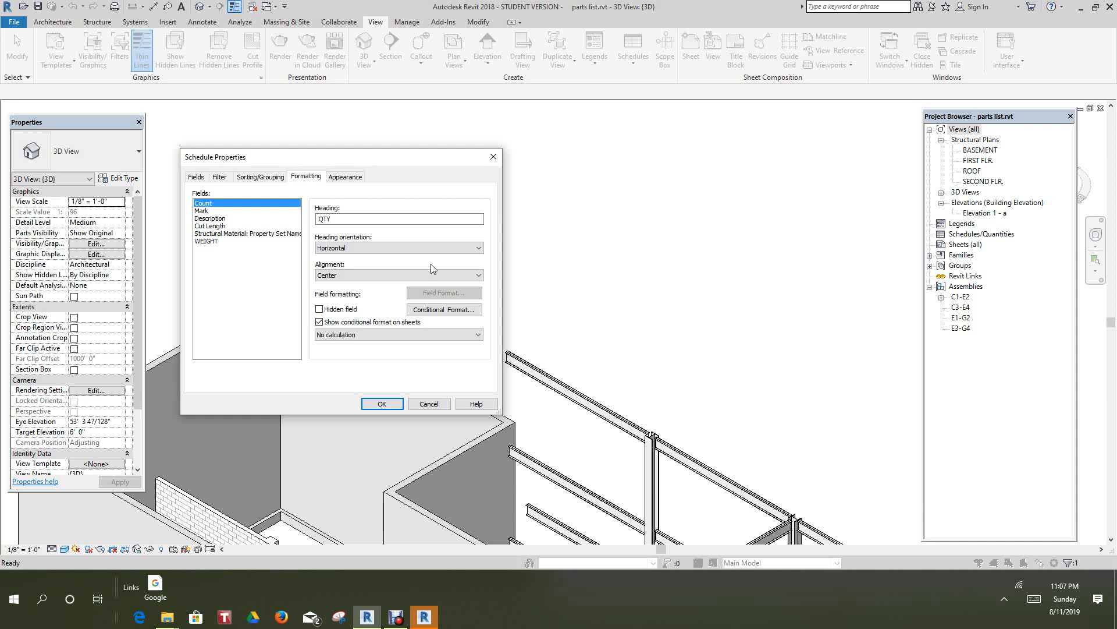
- Format the Structural Material: Property Set Name field with the heading STEEL/GRADE and Center alignment
left_click(236, 235)
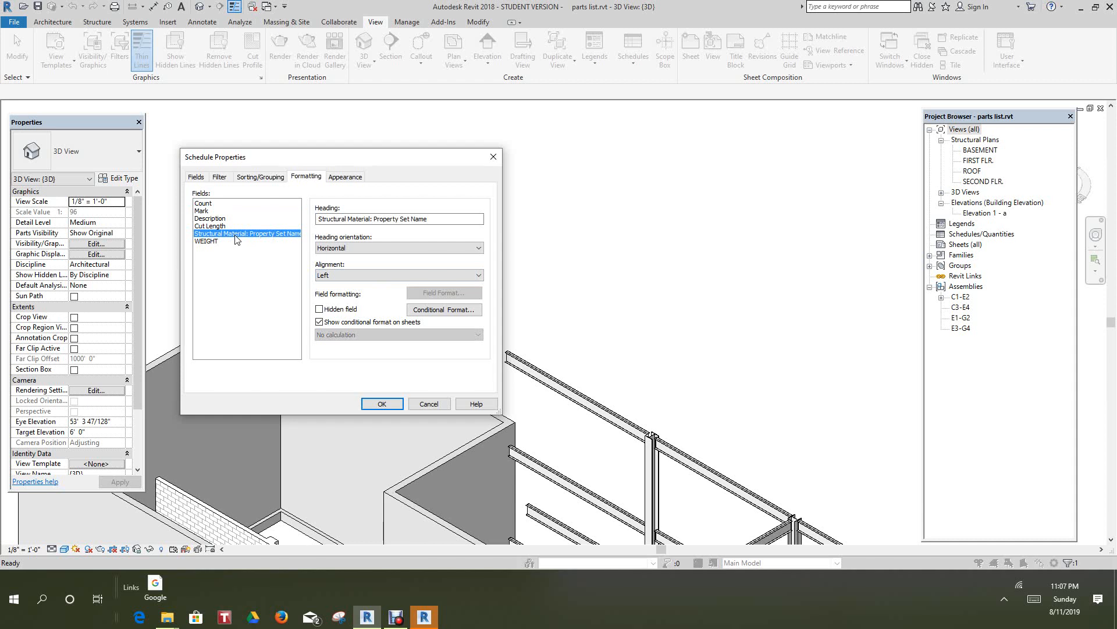
left_click_drag(443, 221, 316, 223)
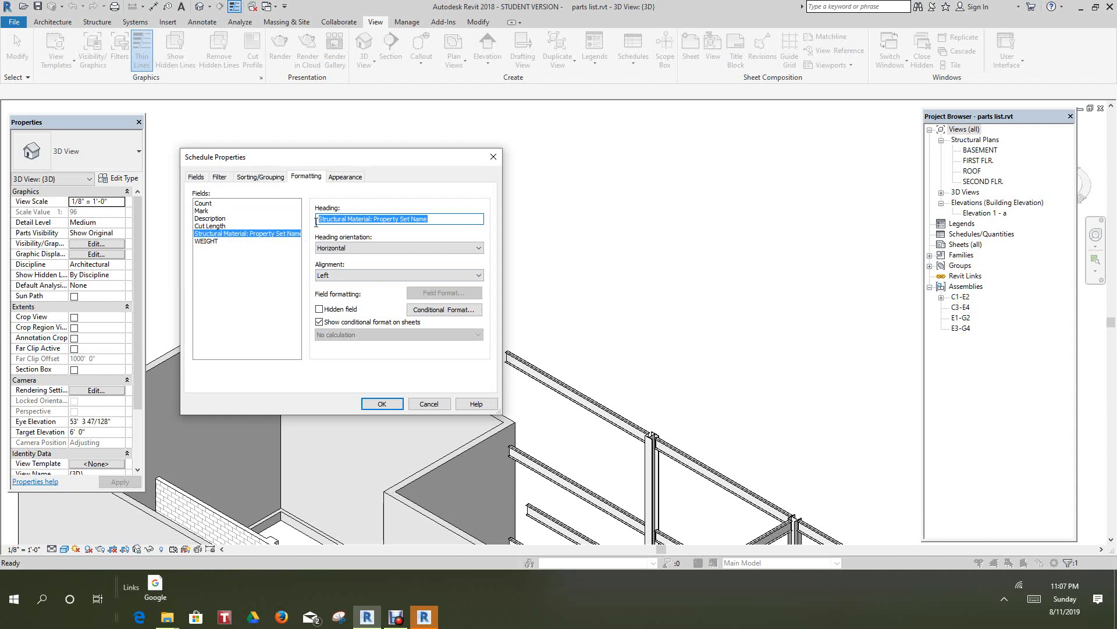
type("STEEL")
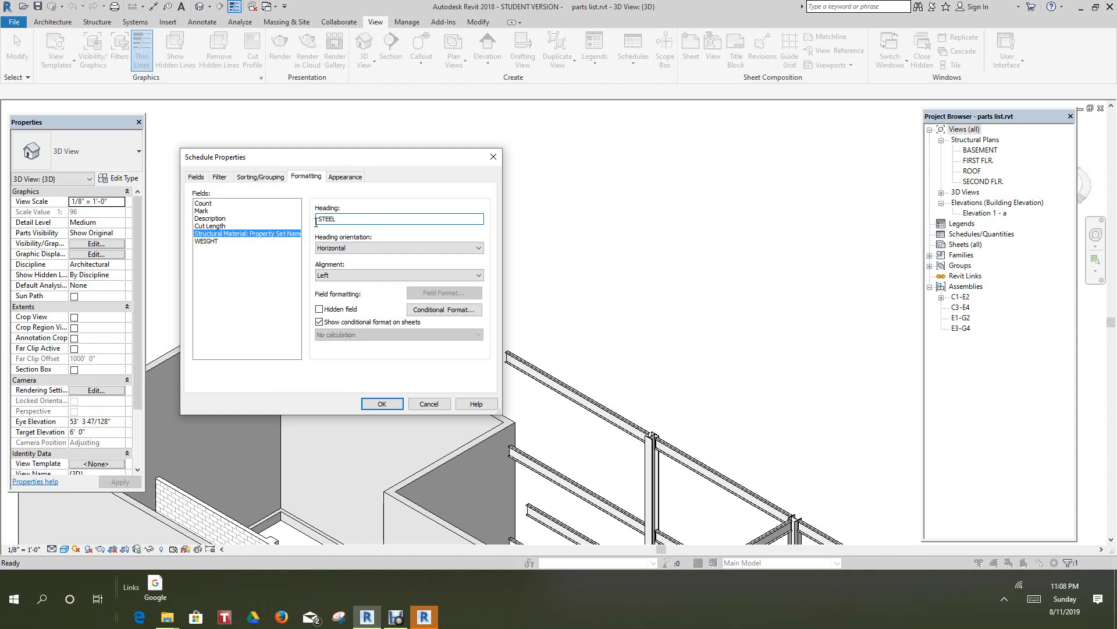
type("/GRADE")
left_click(478, 276)
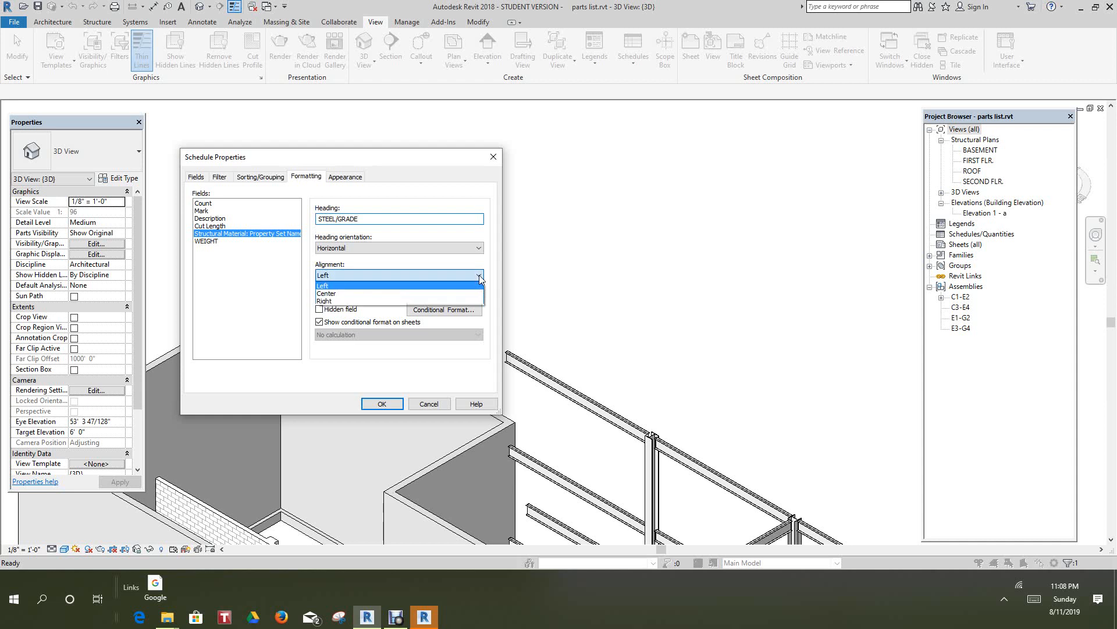
left_click(333, 295)
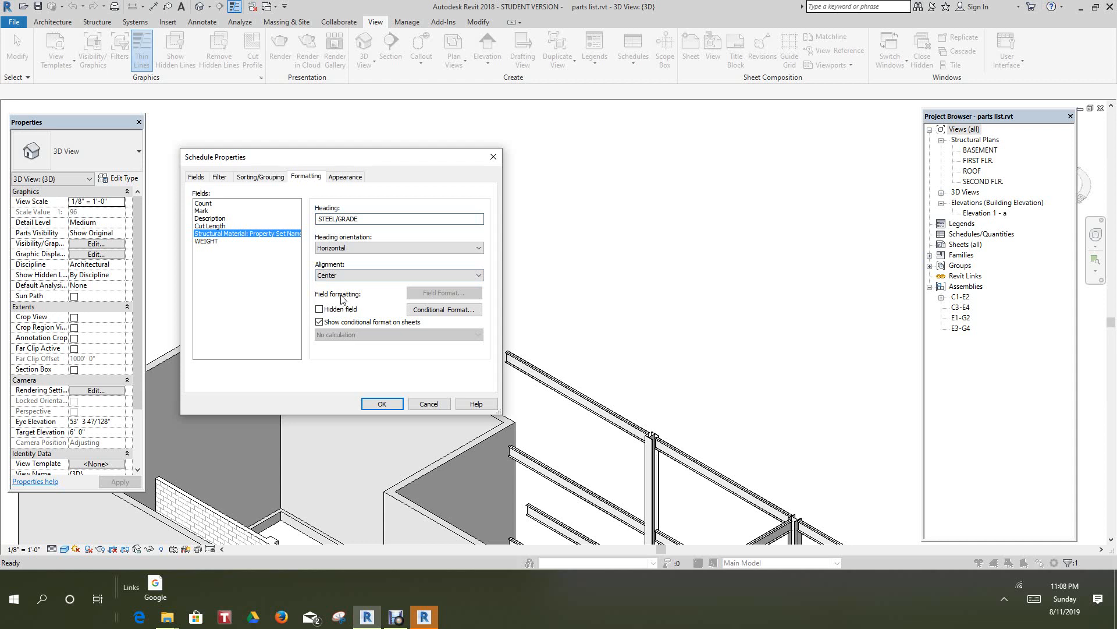
- Format the WEIGHT field with the heading WEIGHT LBS and Center alignment
left_click(205, 242)
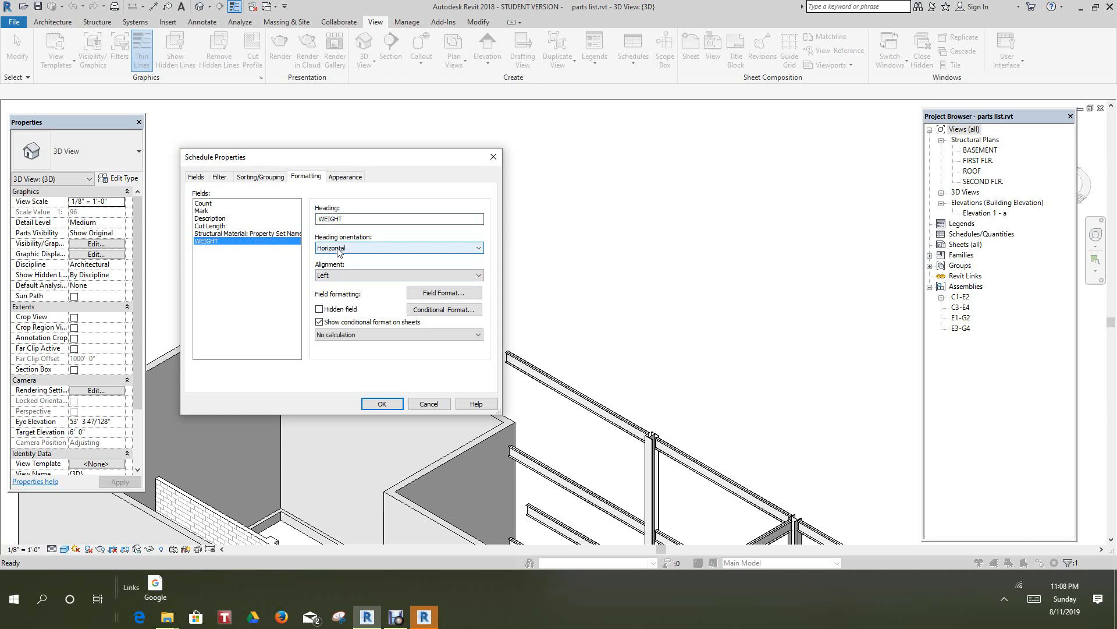
left_click(344, 219)
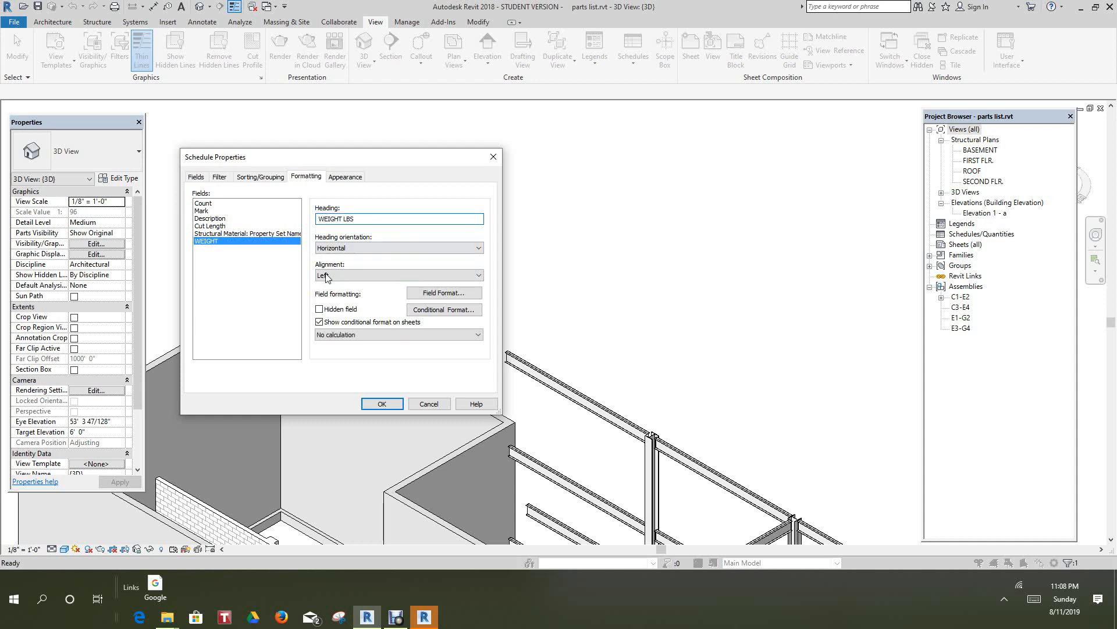
left_click(478, 275)
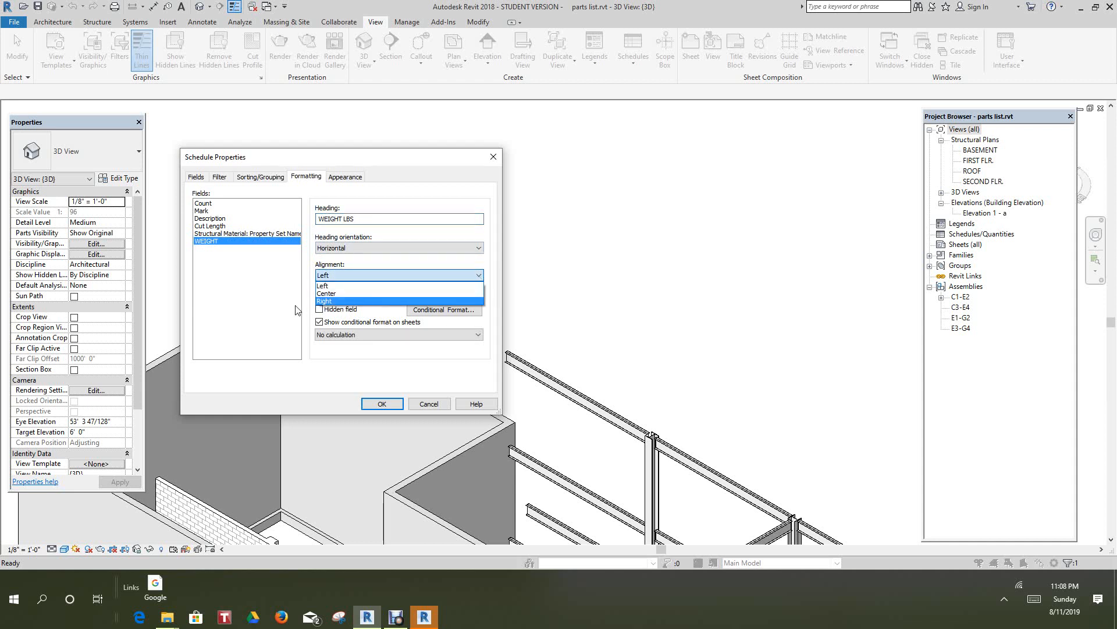
left_click(328, 292)
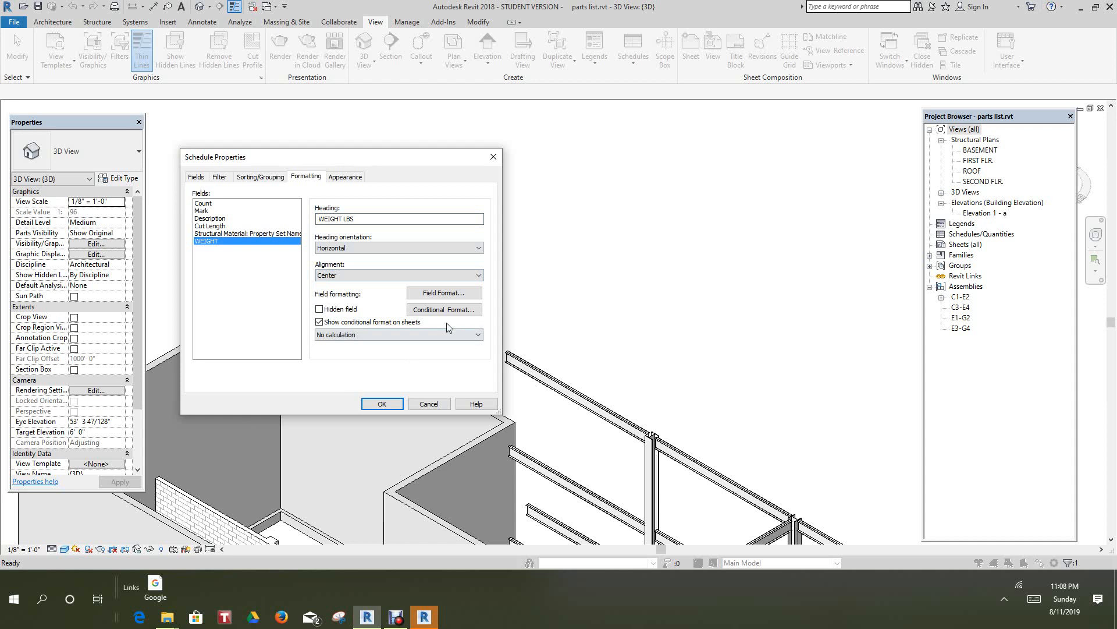
- Override the WEIGHT field's default number format with Fixed units rounded to 1 decimal place
left_click(450, 296)
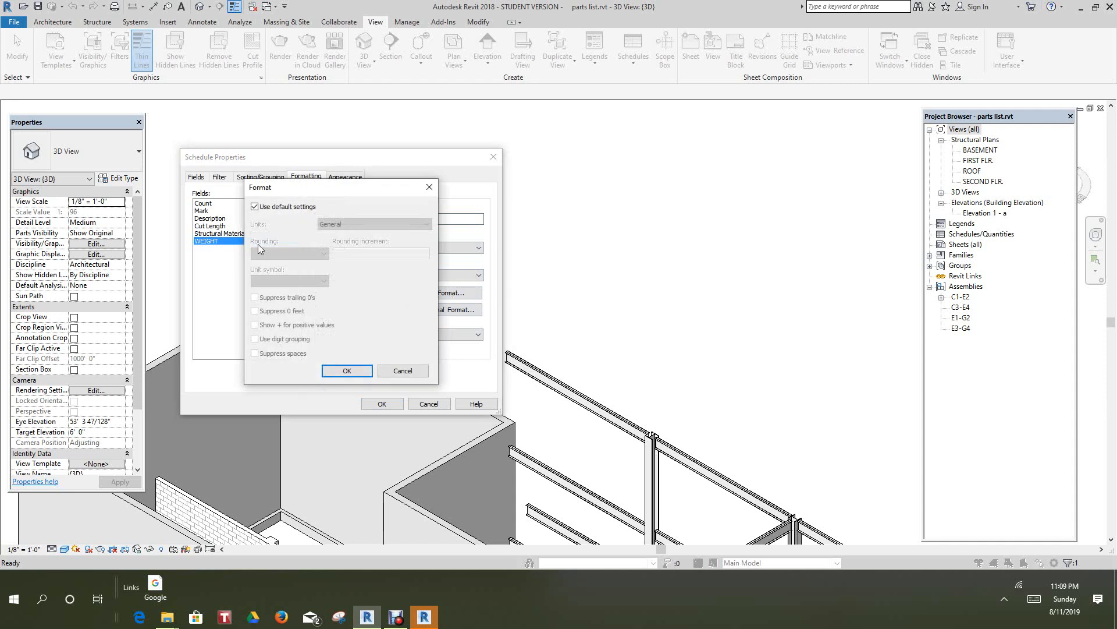
left_click(255, 208)
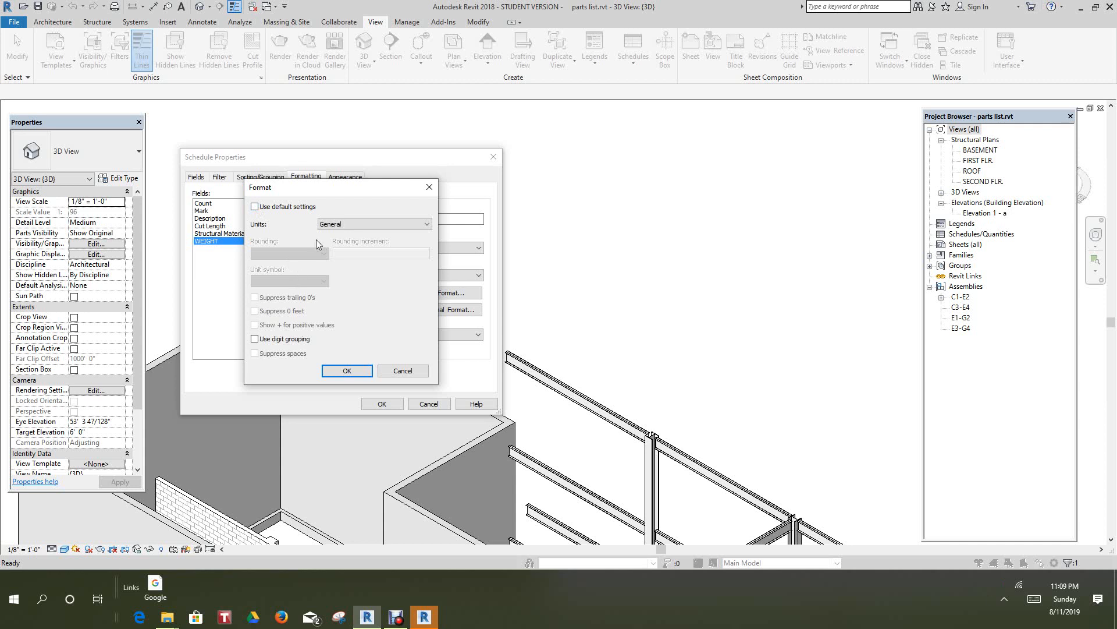
left_click(427, 223)
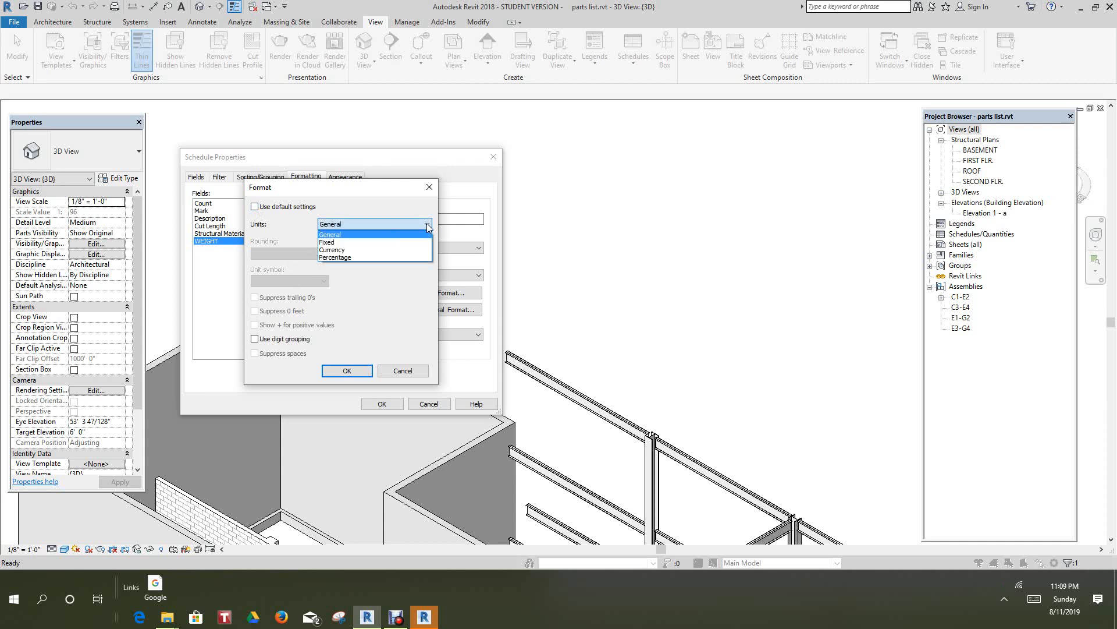
left_click(352, 242)
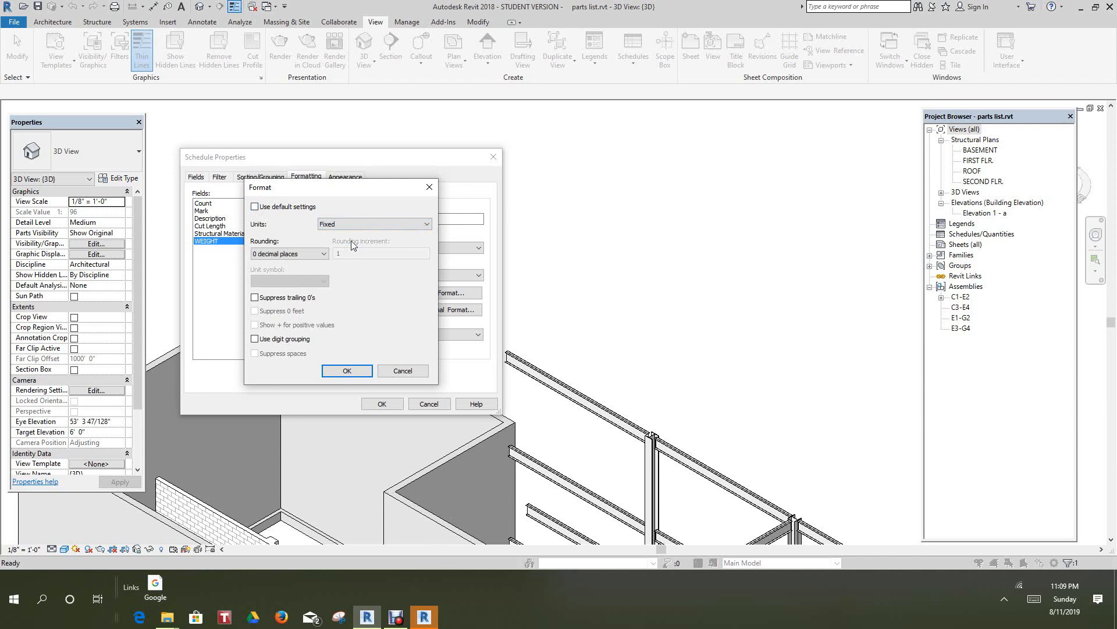
left_click(324, 254)
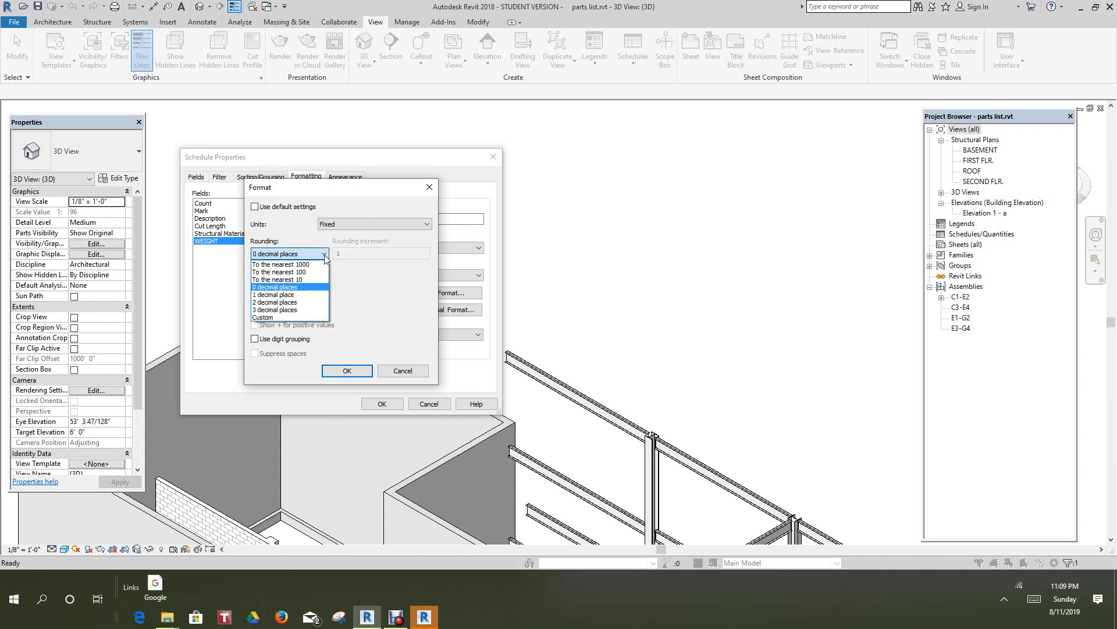
left_click(294, 295)
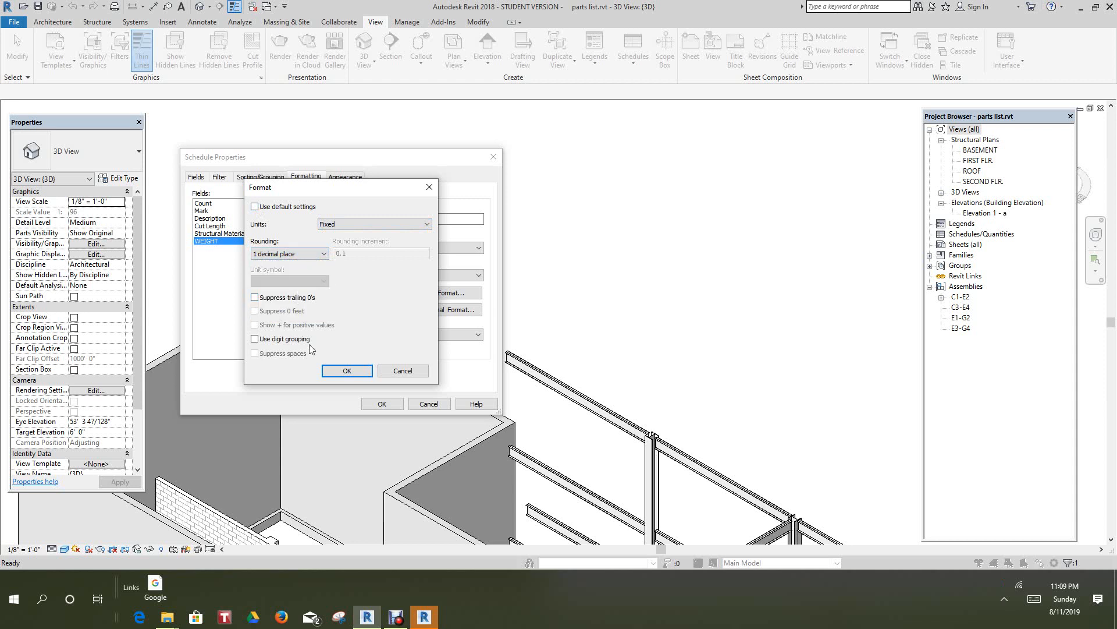
left_click(336, 372)
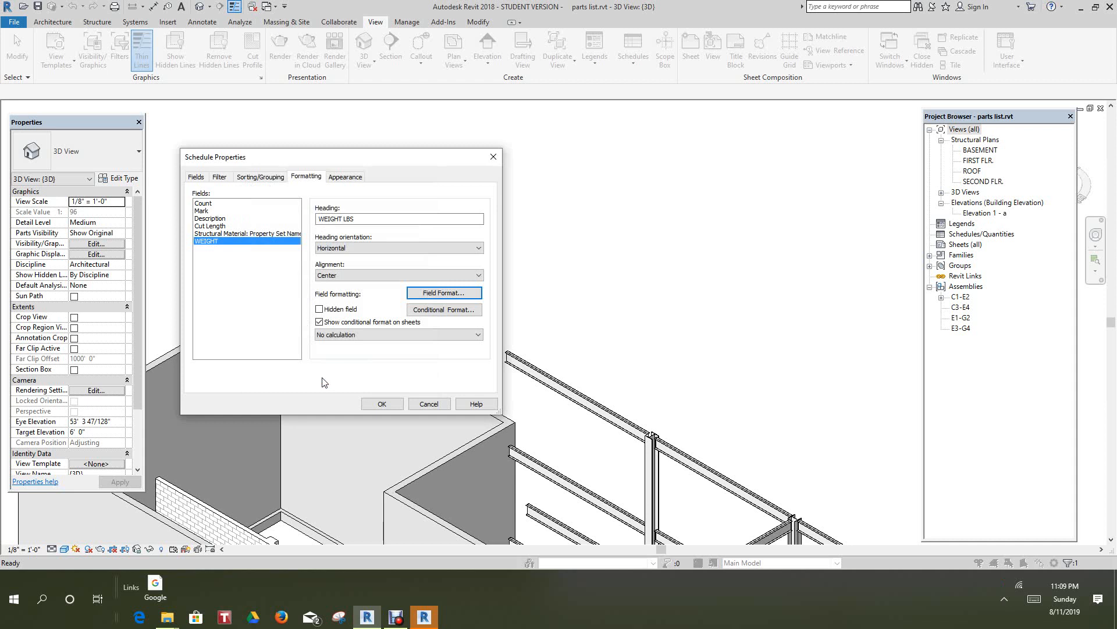
- Set the schedule's header text to 1/4" Arial and body text to 1/8" Arial, and create the schedule
left_click(356, 180)
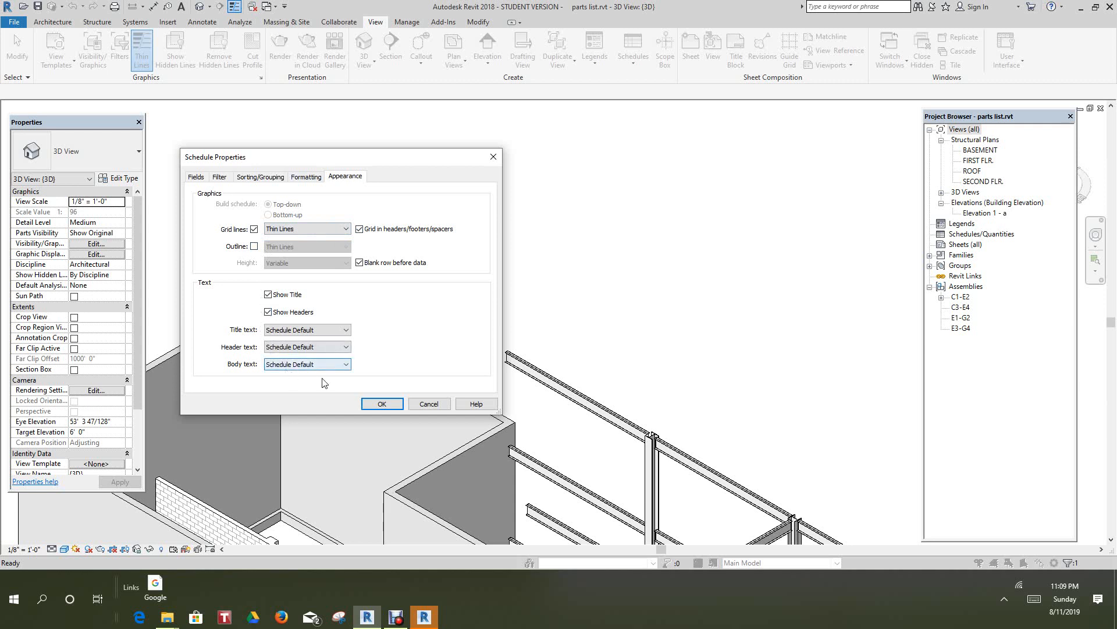
left_click(345, 348)
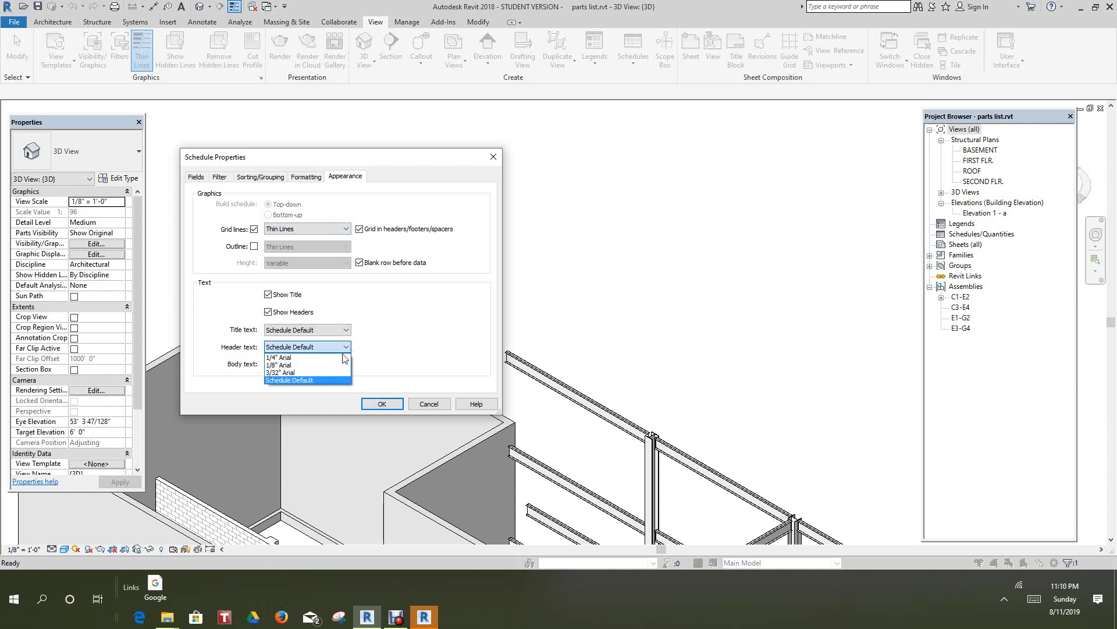
left_click(302, 358)
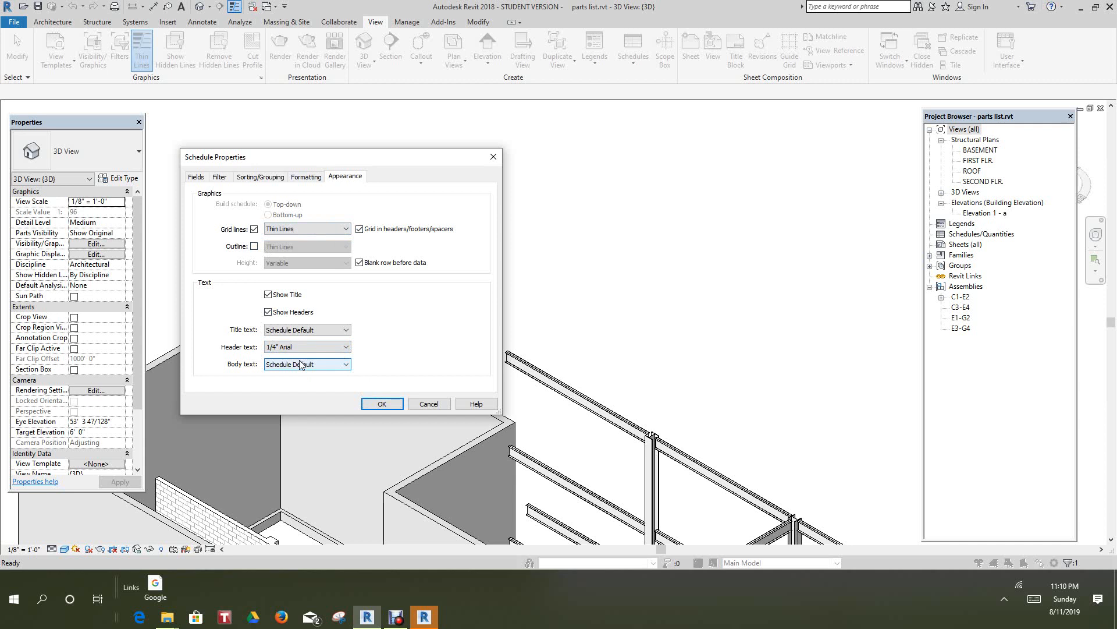
left_click(346, 364)
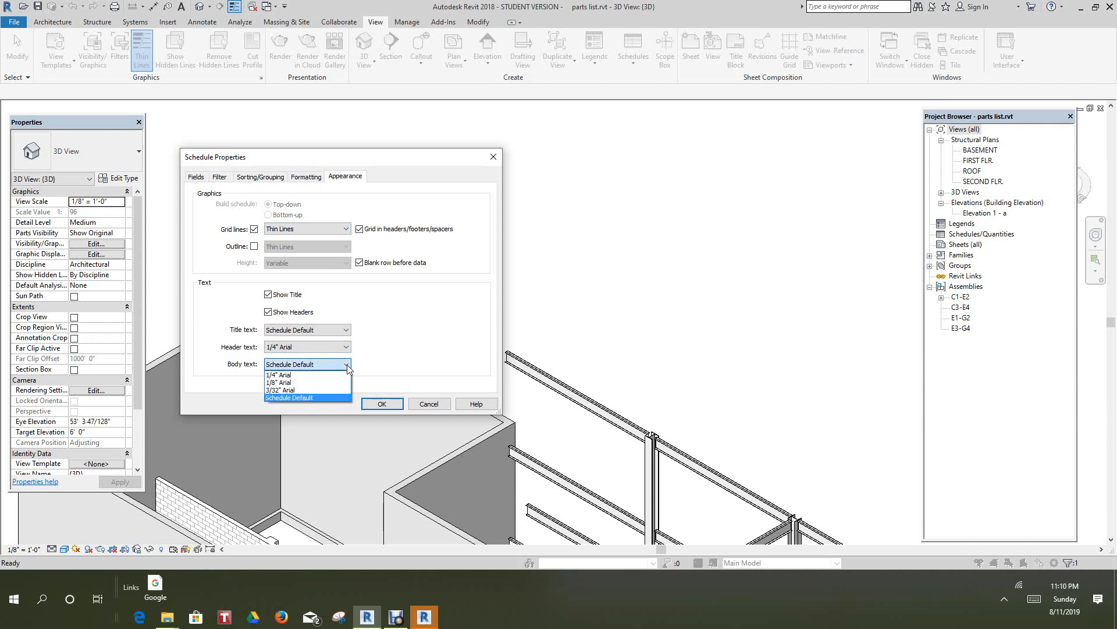
left_click(289, 383)
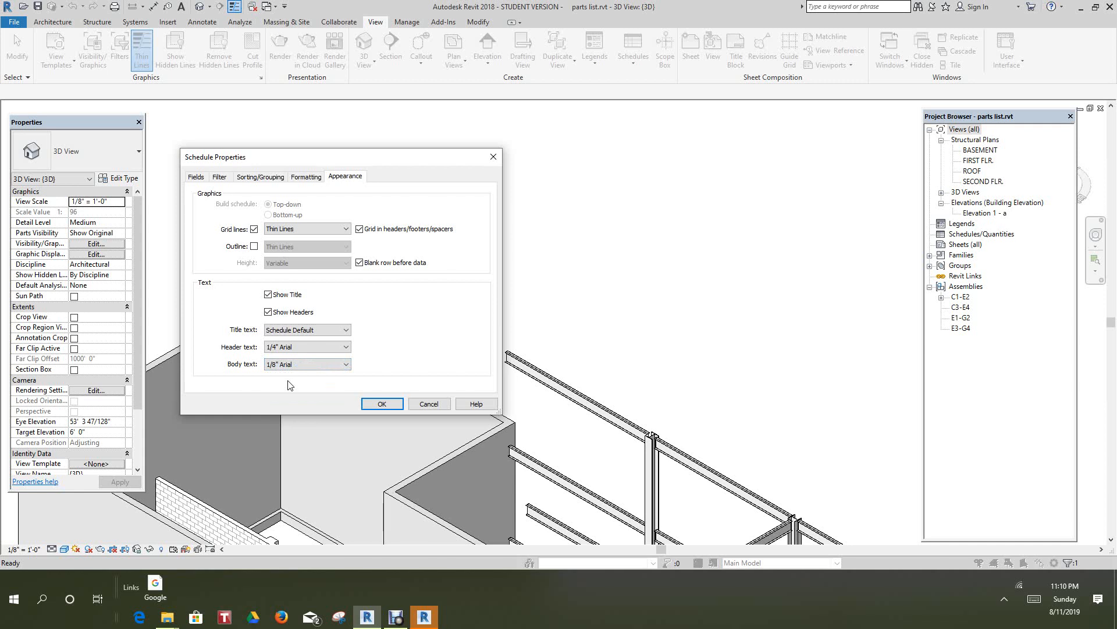
left_click(376, 402)
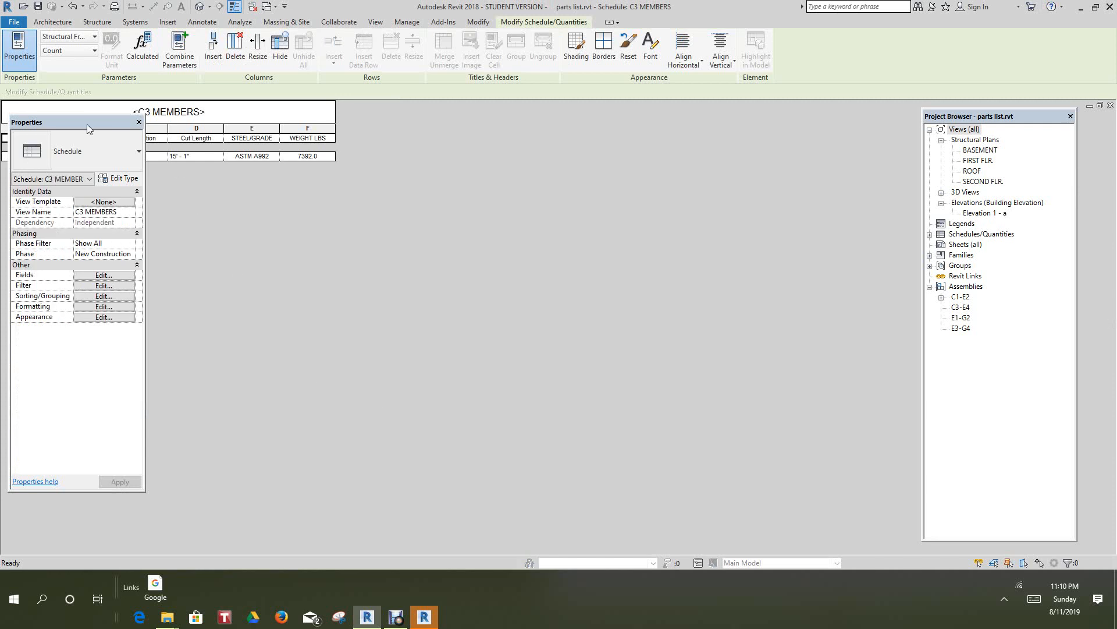
left_click_drag(87, 128, 122, 153)
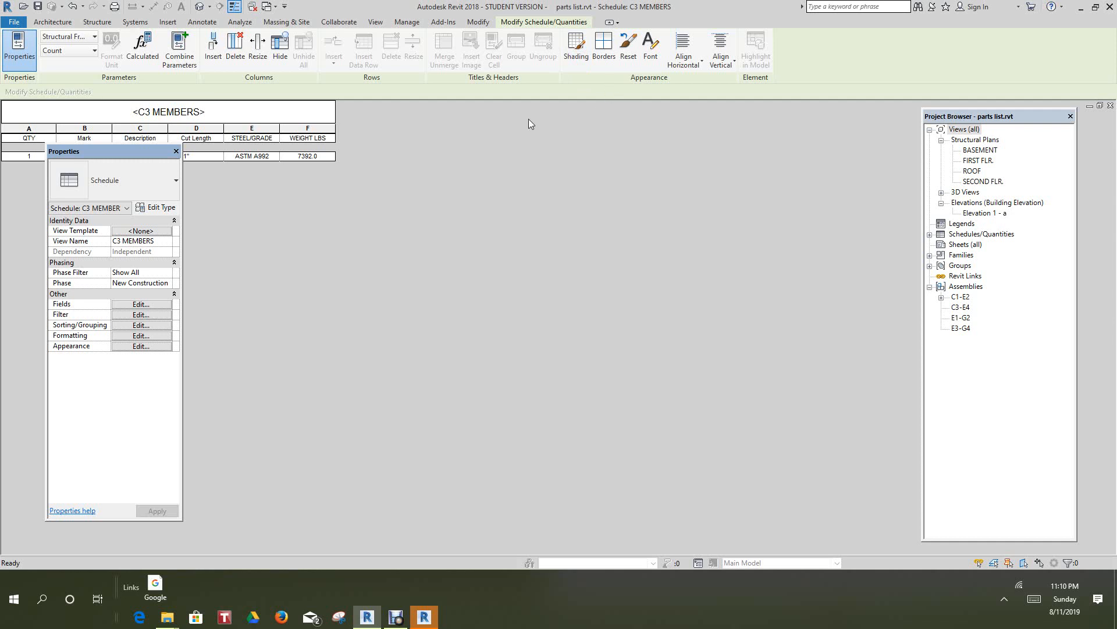
- Start a new Schedule/Quantities view and choose the Structural Stiffeners category
left_click(373, 24)
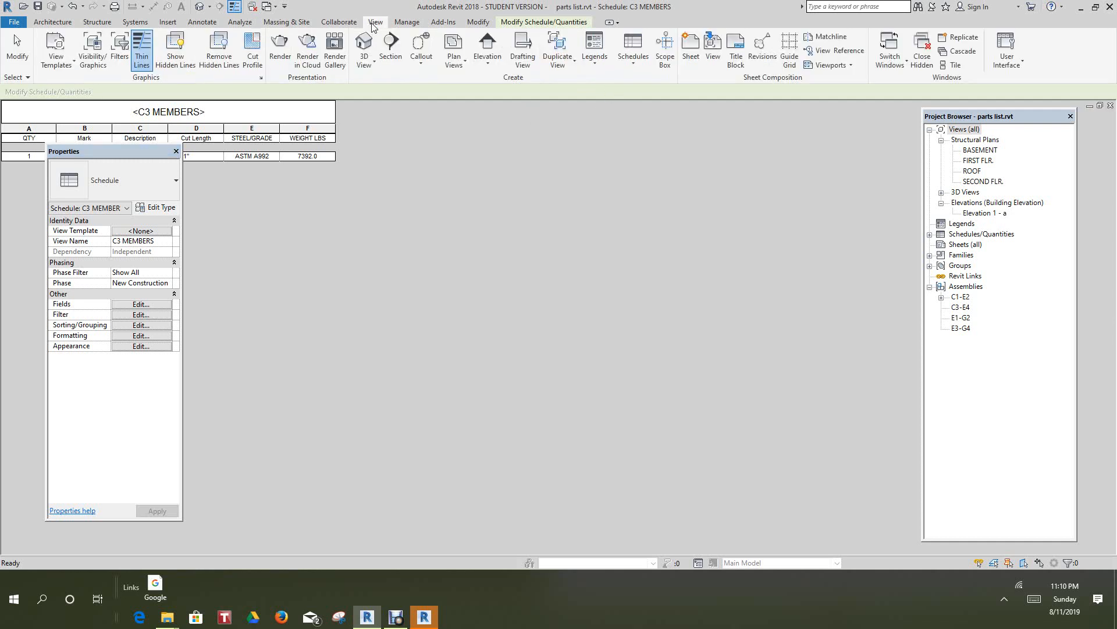
left_click(638, 67)
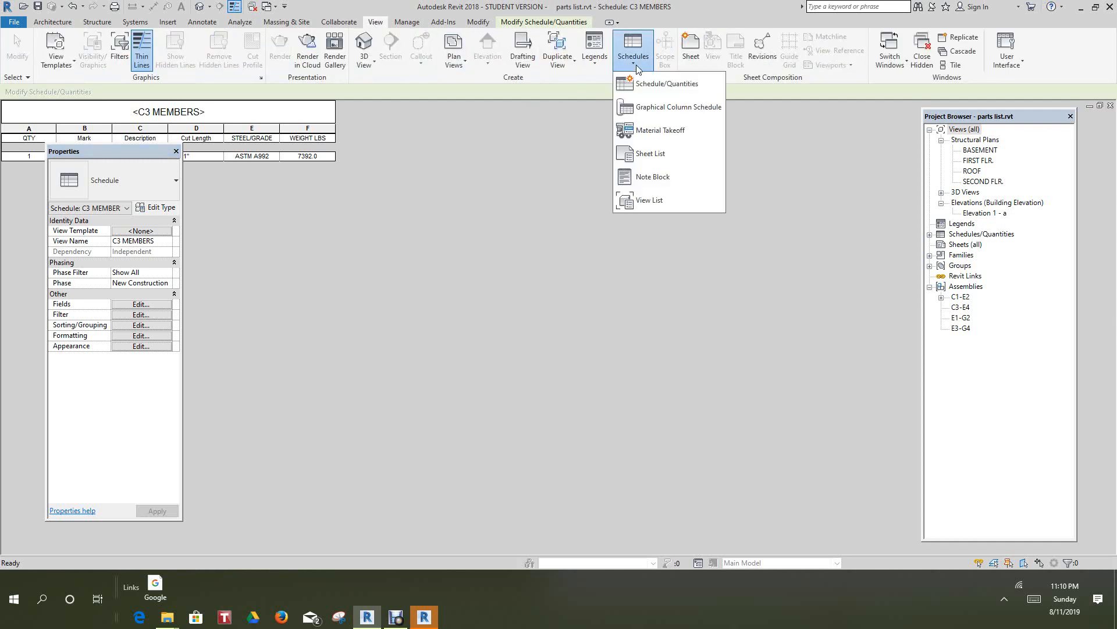
left_click(640, 85)
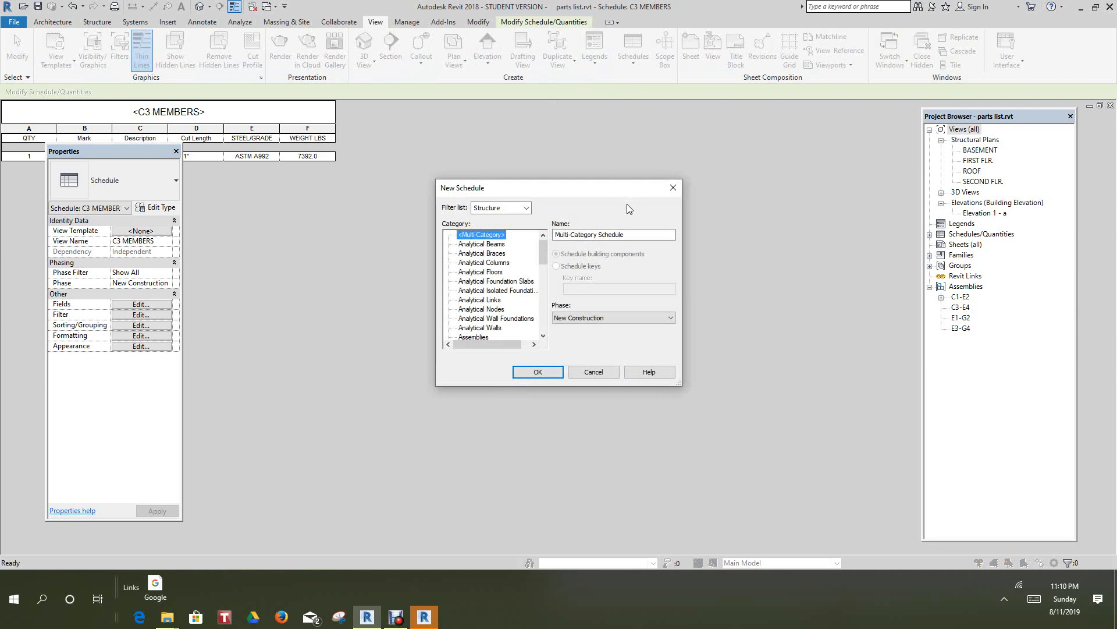
scroll(490, 285, "down", 1)
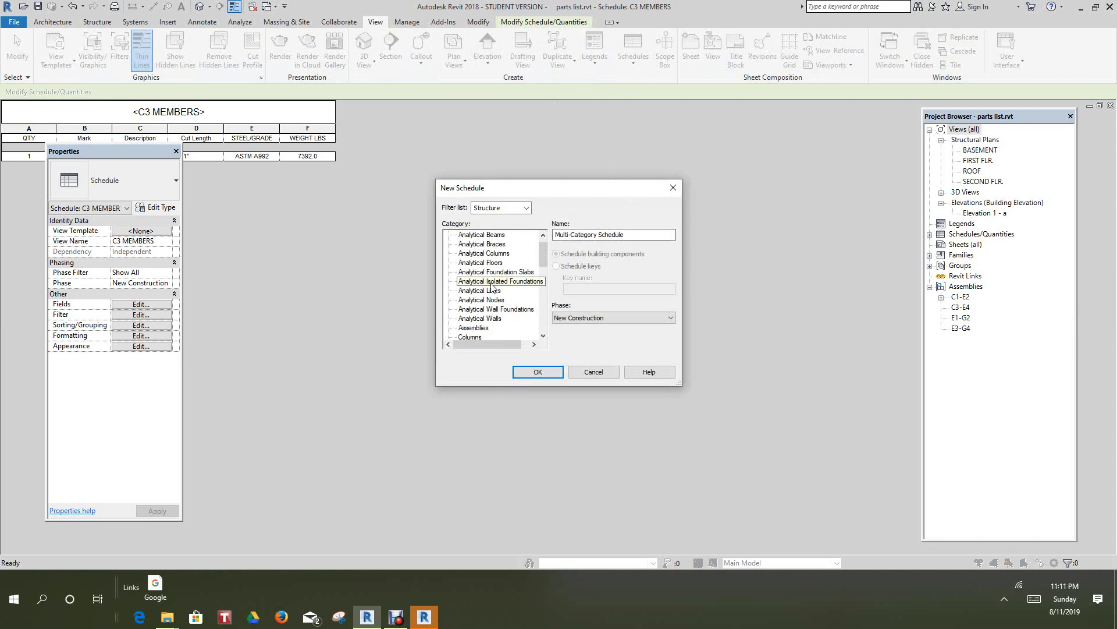
scroll(540, 312, "down", 7)
scroll(540, 312, "down", 7)
scroll(541, 312, "down", 13)
scroll(542, 313, "up", 9)
scroll(542, 311, "up", 11)
scroll(543, 312, "up", 8)
scroll(546, 303, "down", 4)
scroll(547, 301, "down", 13)
scroll(547, 300, "down", 2)
scroll(547, 301, "down", 1)
scroll(548, 300, "down", 6)
scroll(547, 300, "down", 2)
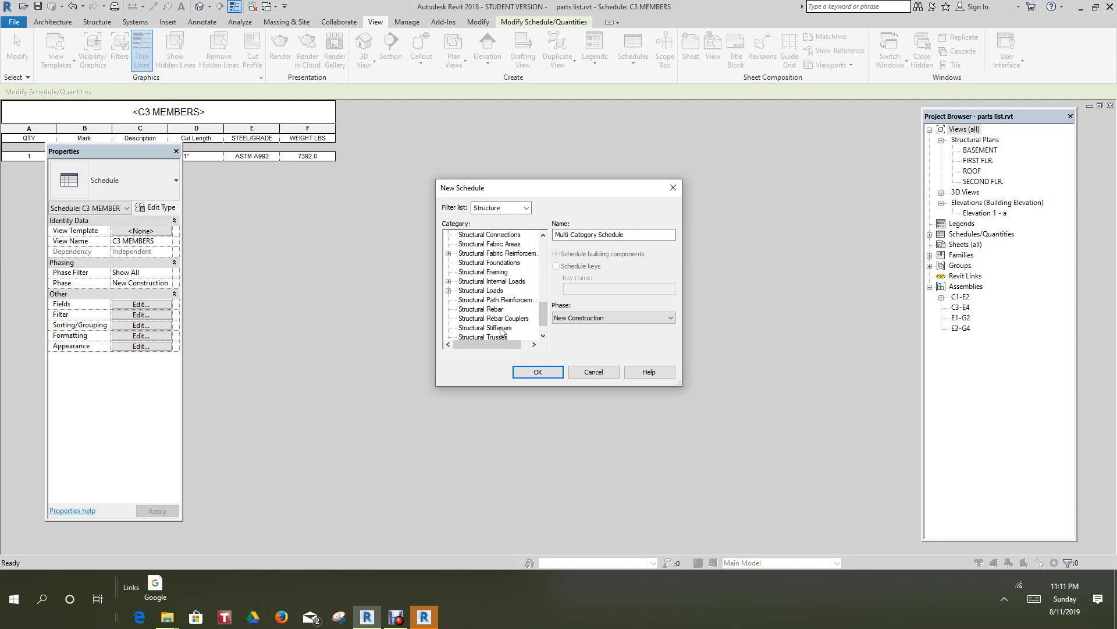
left_click(500, 329)
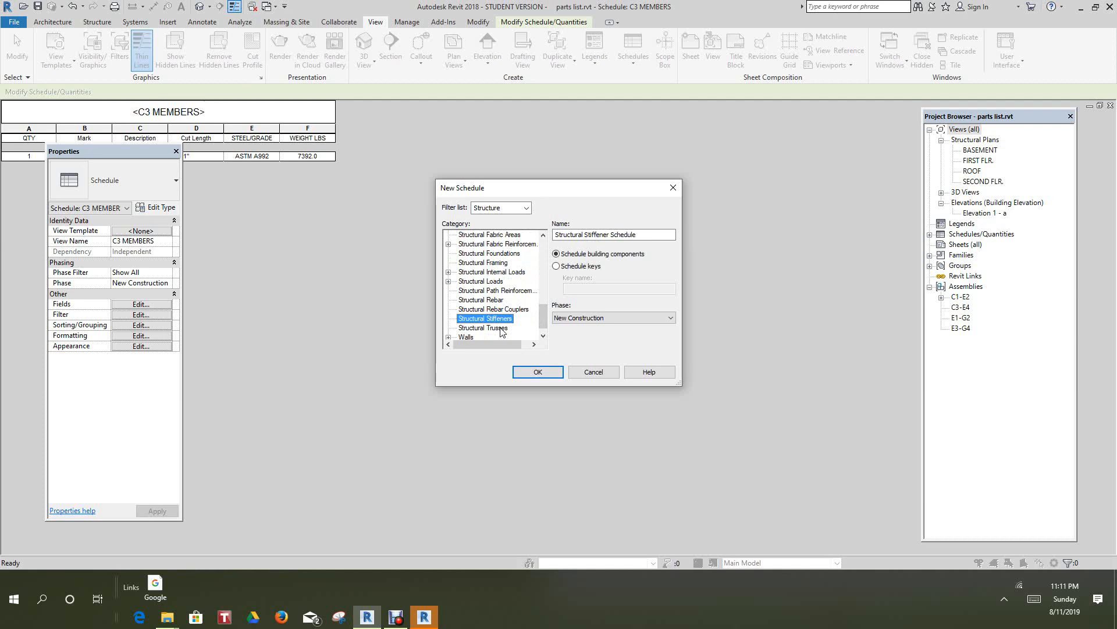
- Name the stiffener schedule C3 REINFORCEMENTS and proceed to its schedule properties
left_click(637, 234)
left_click_drag(636, 234, 543, 238)
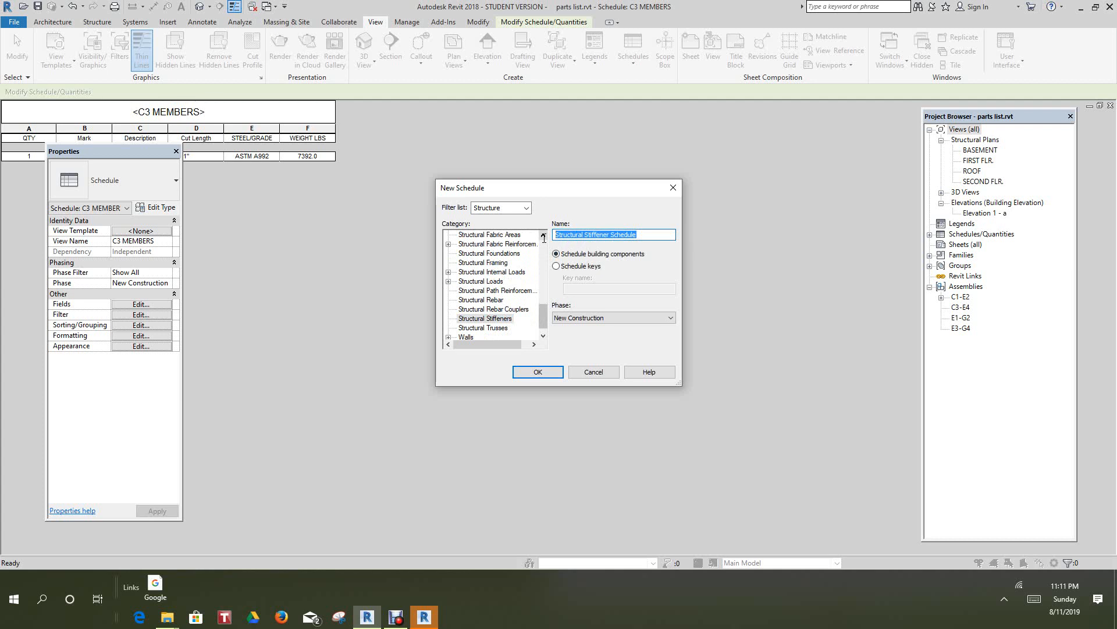
type("C")
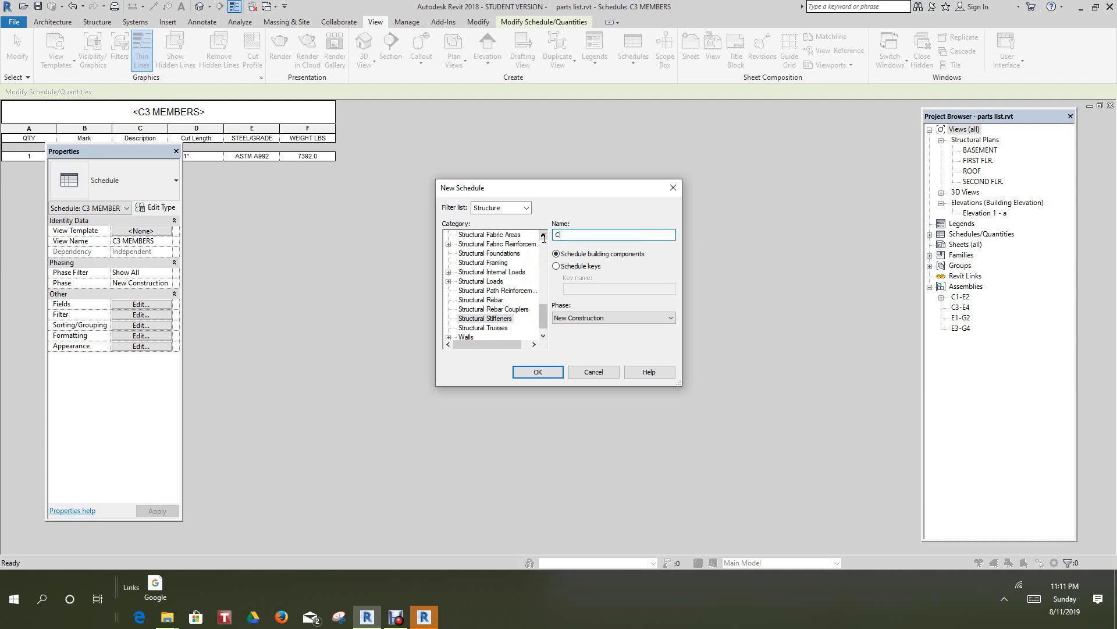
type("3 REINFORCEMENTS")
left_click(539, 373)
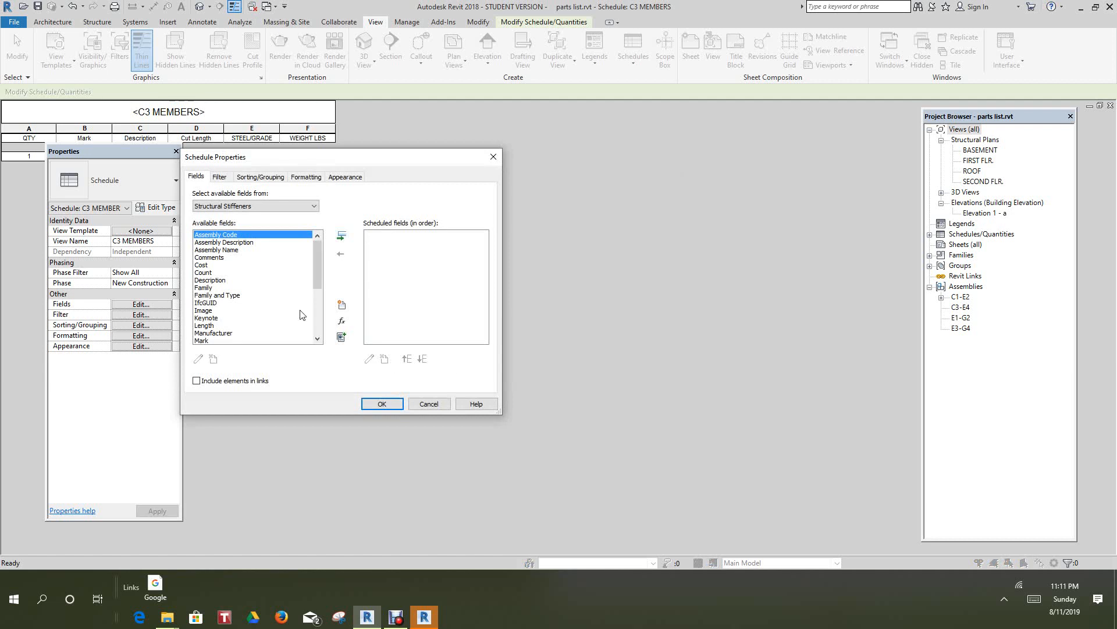
- Add the Cost, Mark, Description, Length and Material fields to the stiffener schedule, in that order
left_click(204, 265)
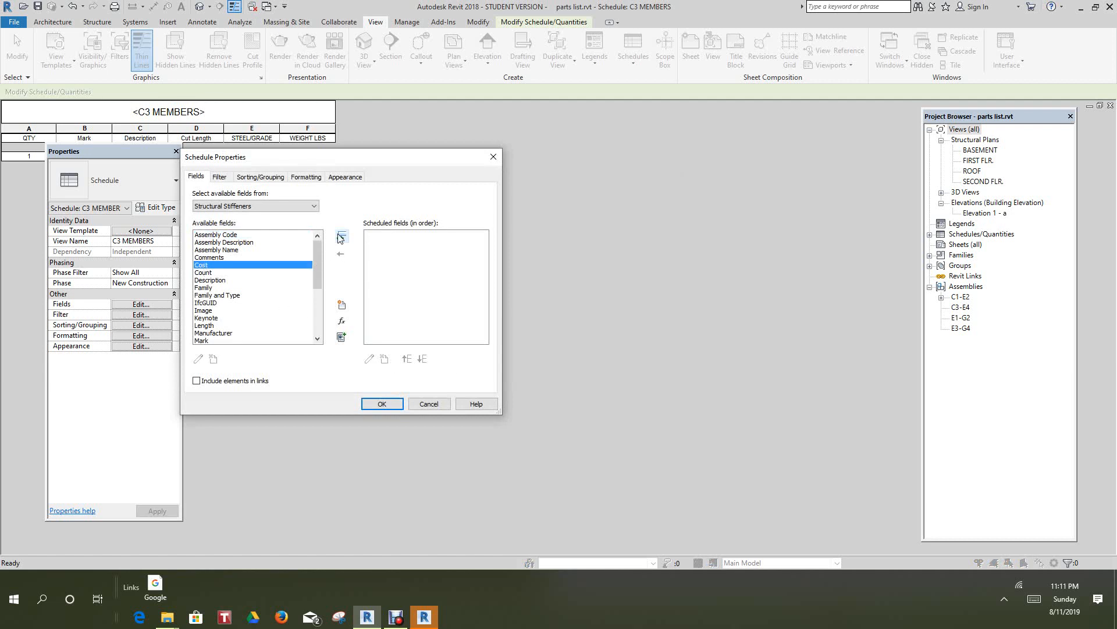
left_click(342, 236)
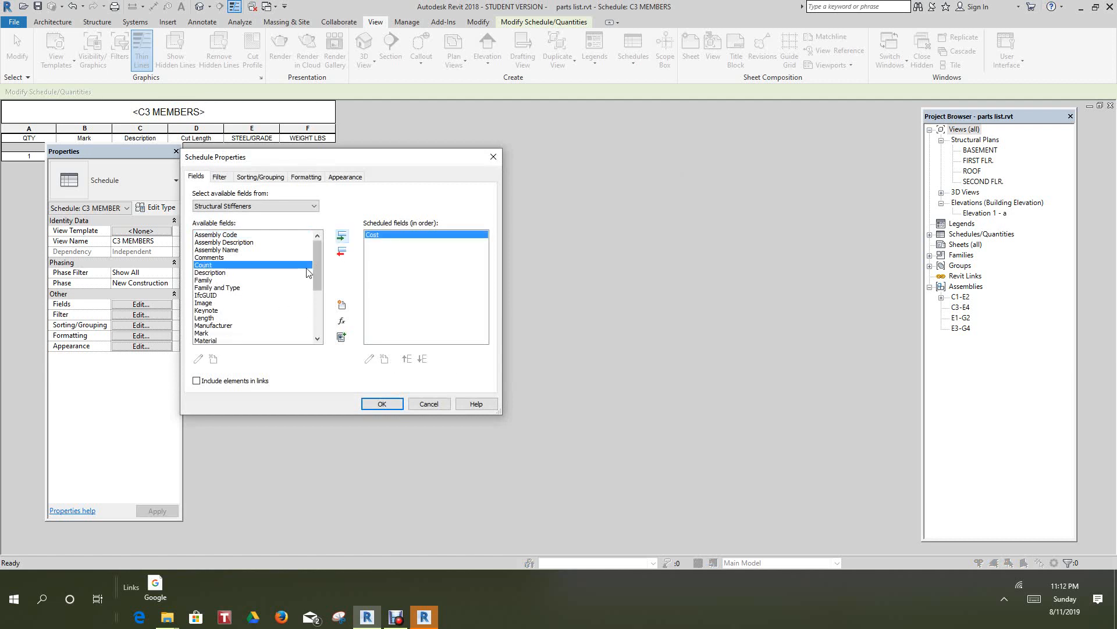
left_click(210, 333)
left_click(342, 237)
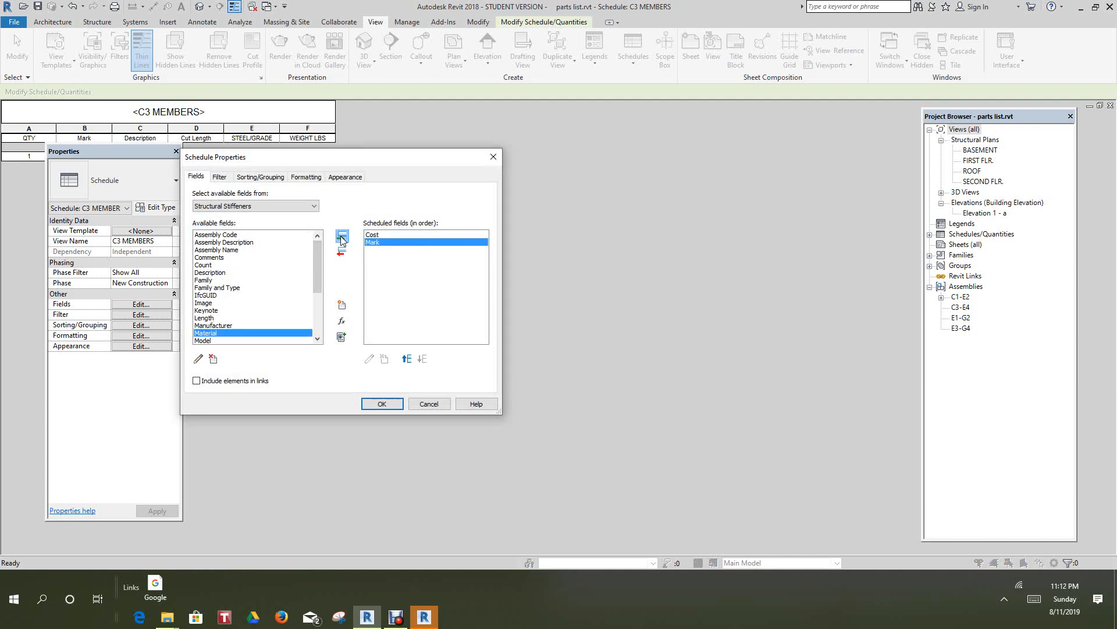
left_click(223, 273)
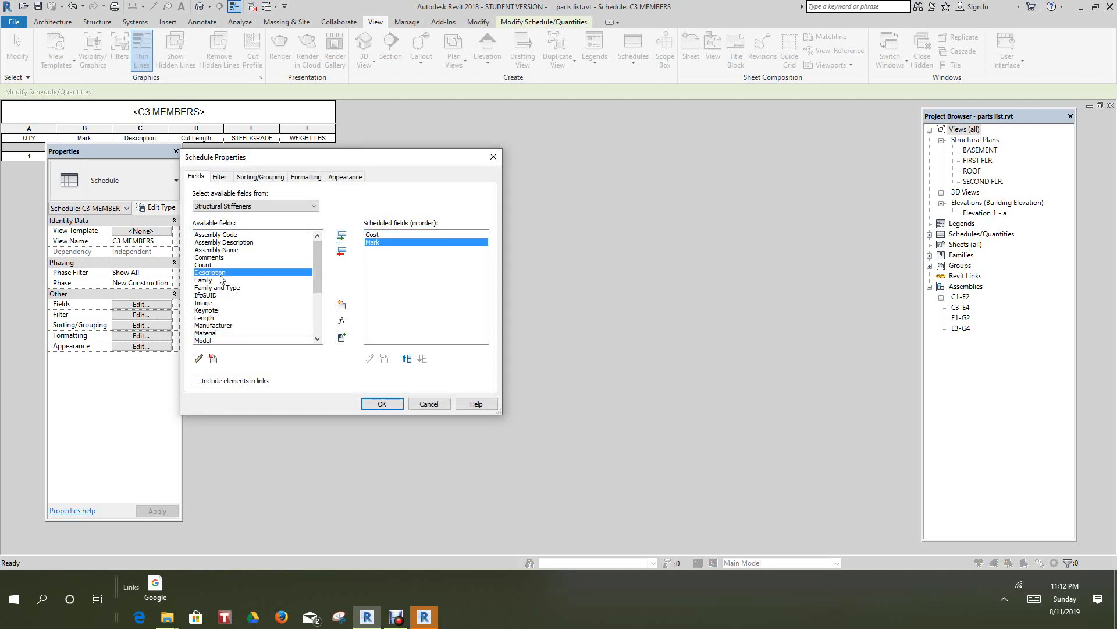
left_click(342, 237)
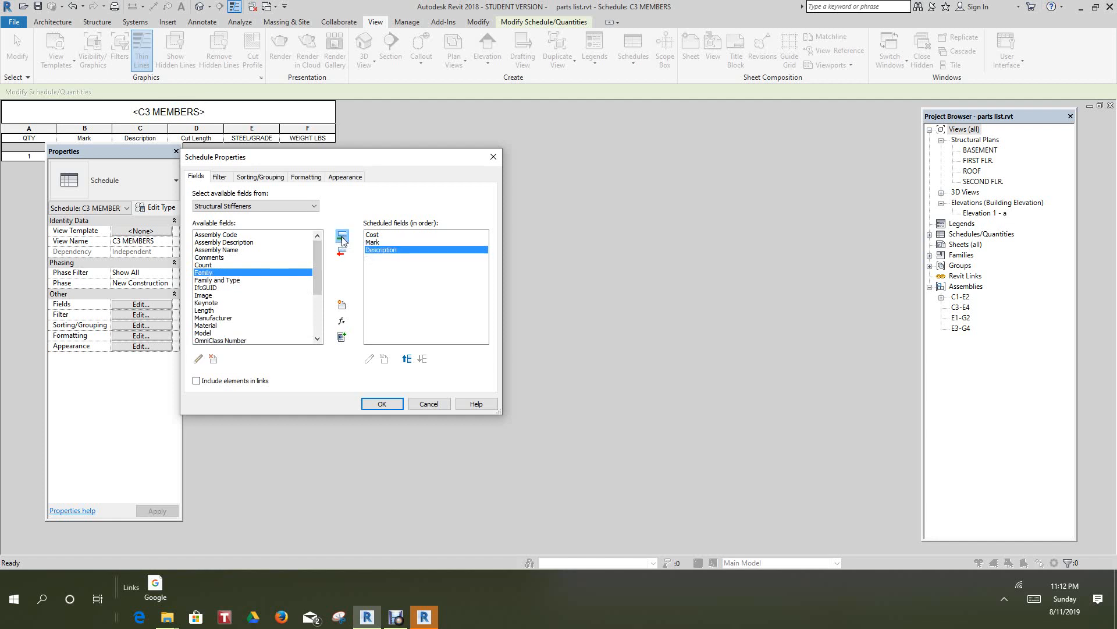
left_click(207, 310)
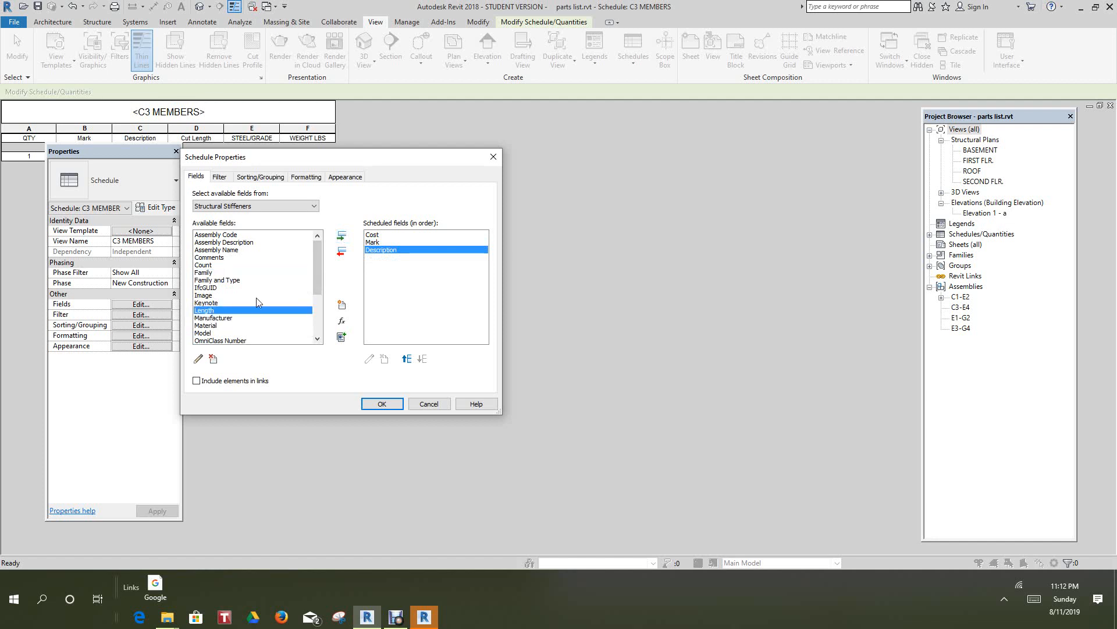
left_click(344, 238)
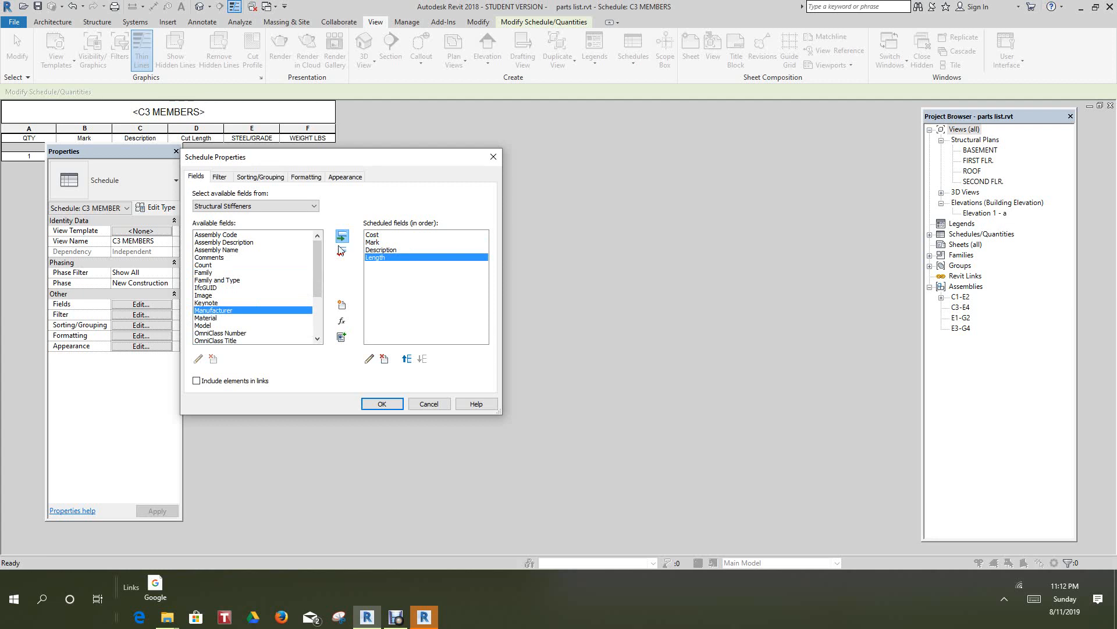
left_click(209, 320)
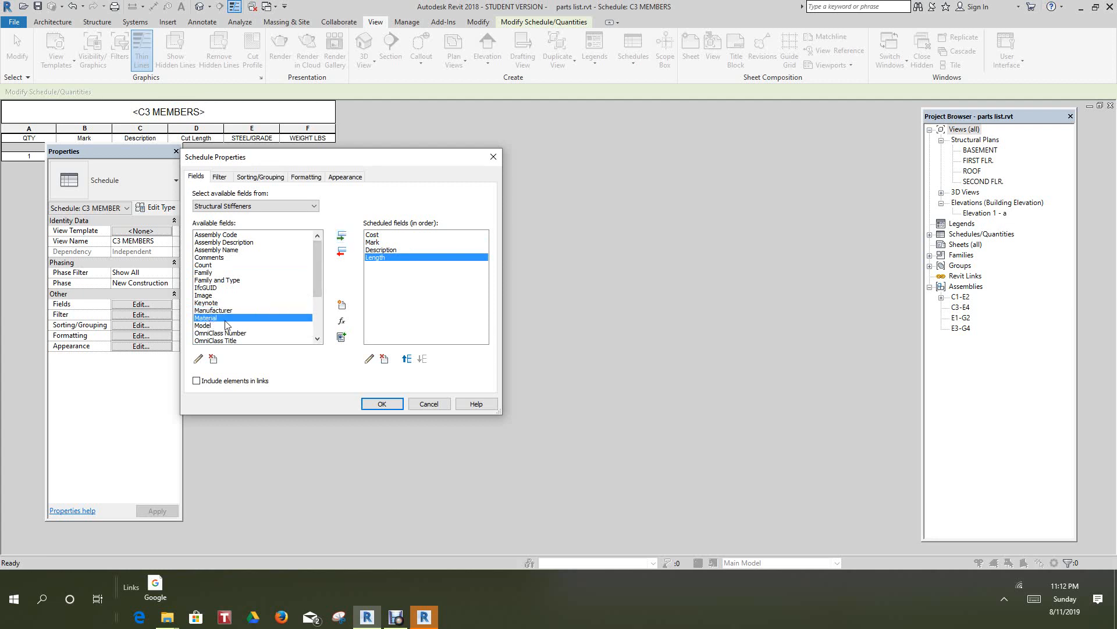
left_click(342, 238)
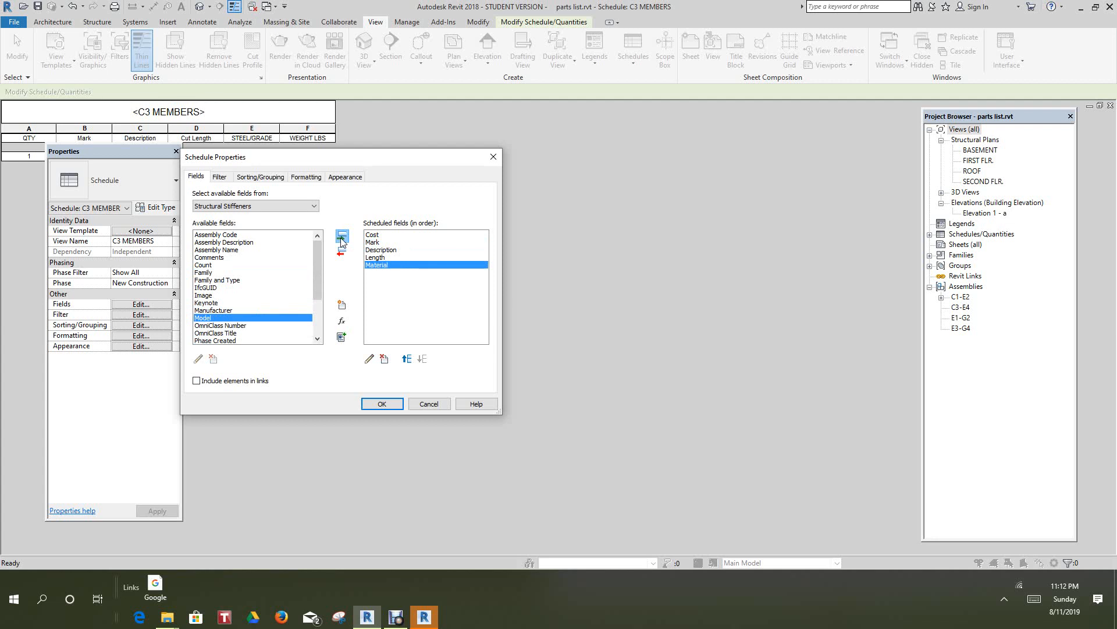
- Sort the schedule by Mark, turn on grand totals with title, count and totals, and turn off itemizing every instance
left_click(246, 177)
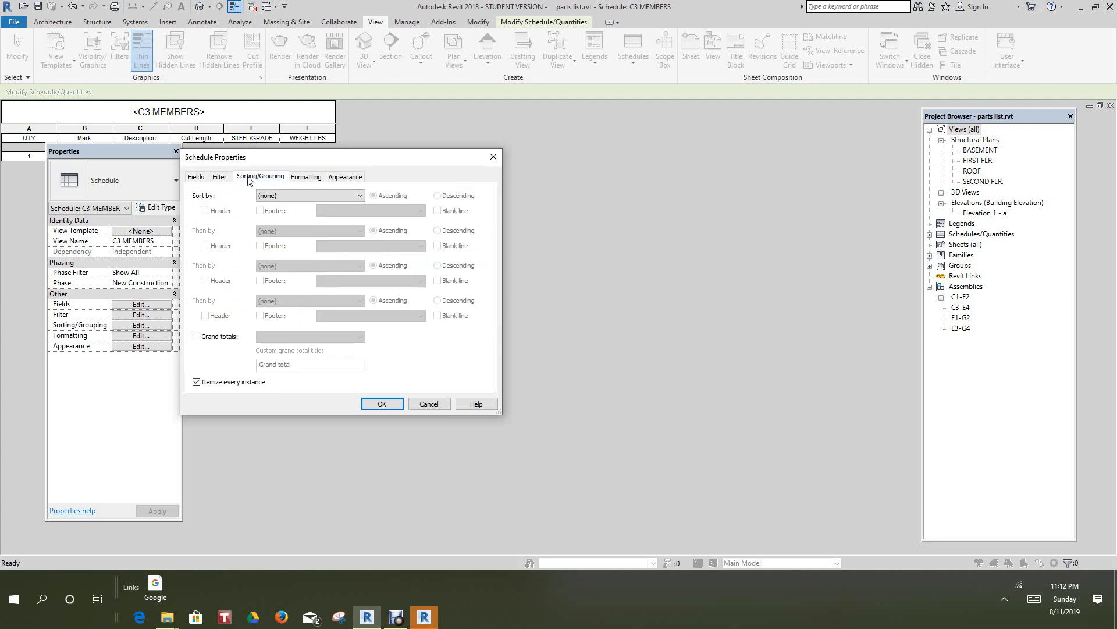
left_click(361, 196)
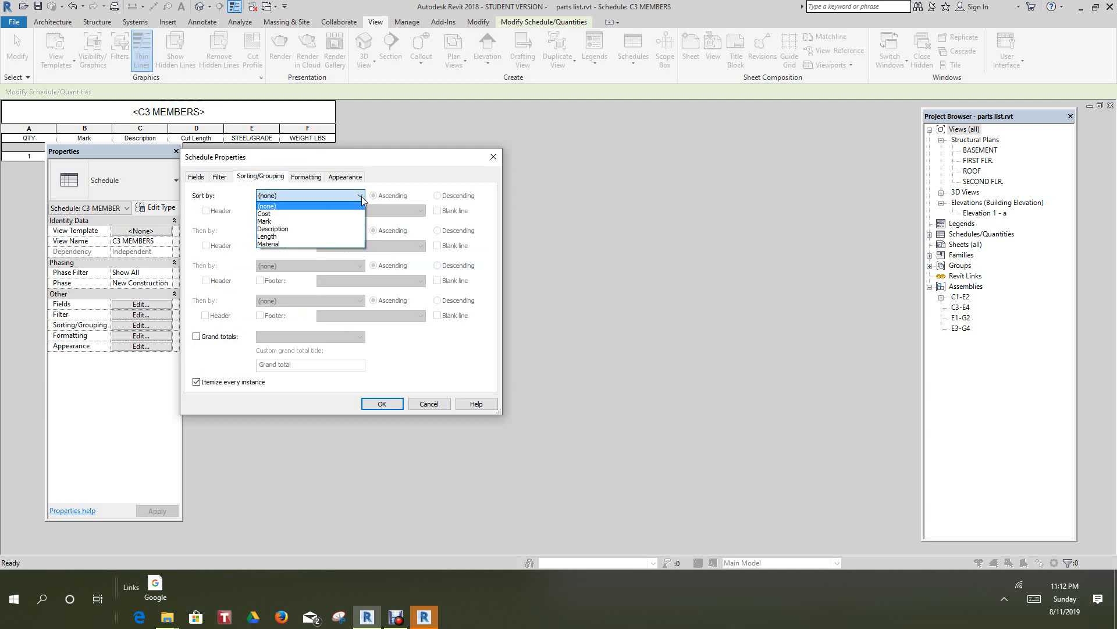
left_click(266, 221)
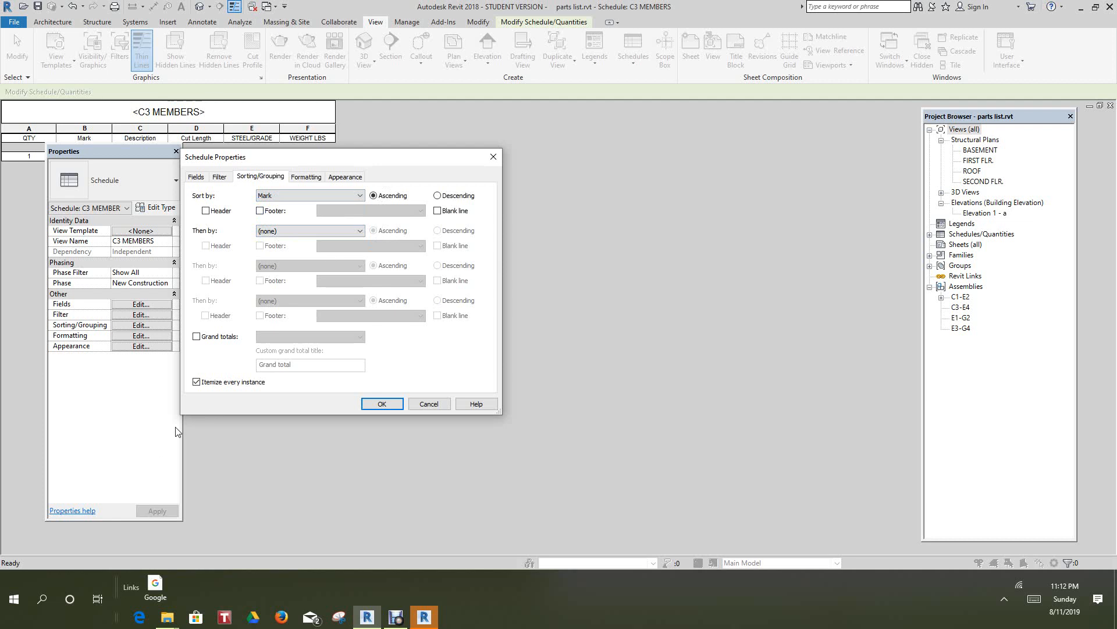
left_click(196, 336)
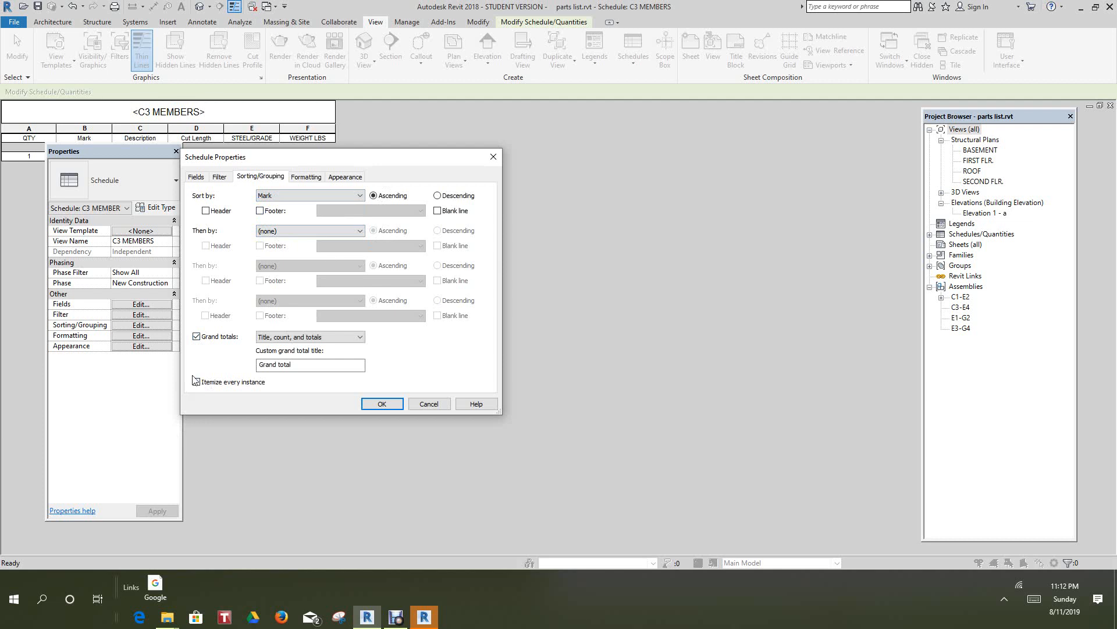
left_click(195, 380)
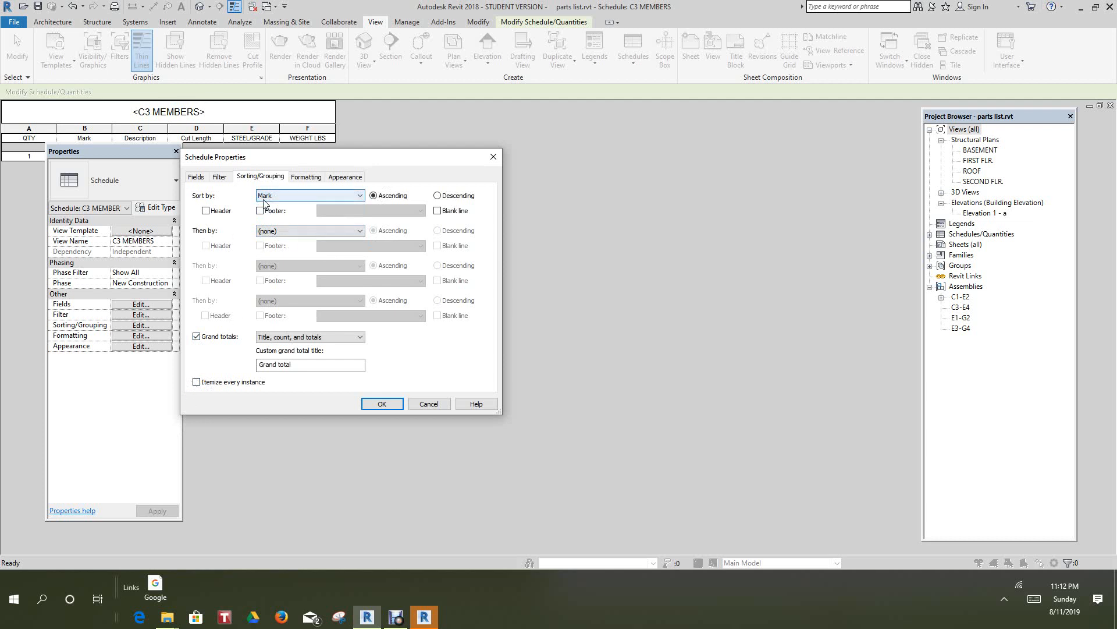
- Replace the scheduled Cost field with Count and put Count first in the field order
left_click(306, 179)
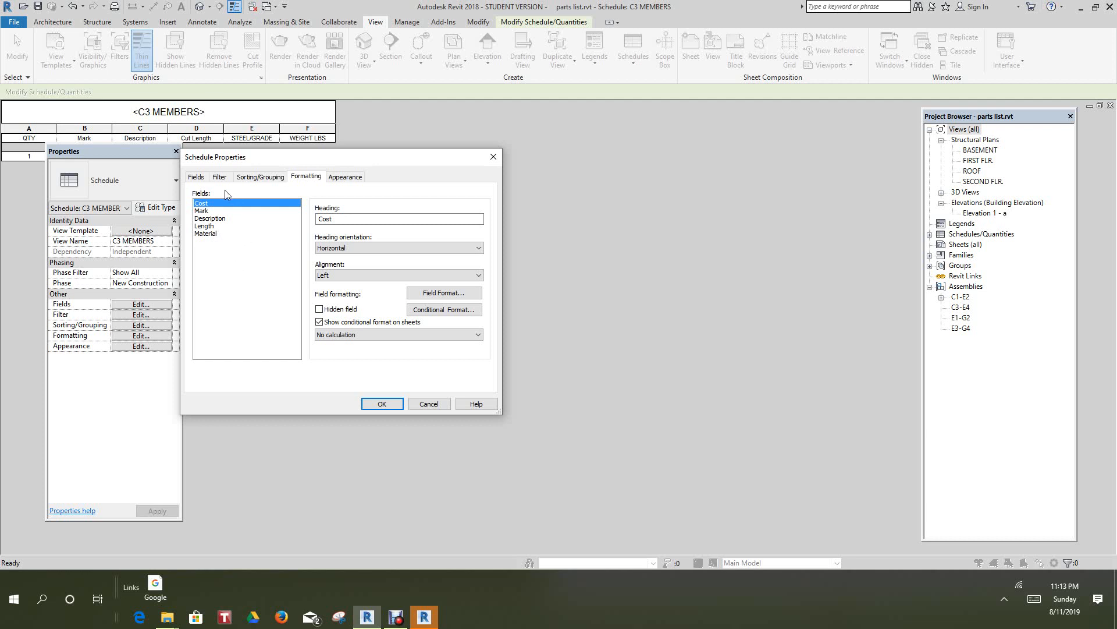
left_click(197, 177)
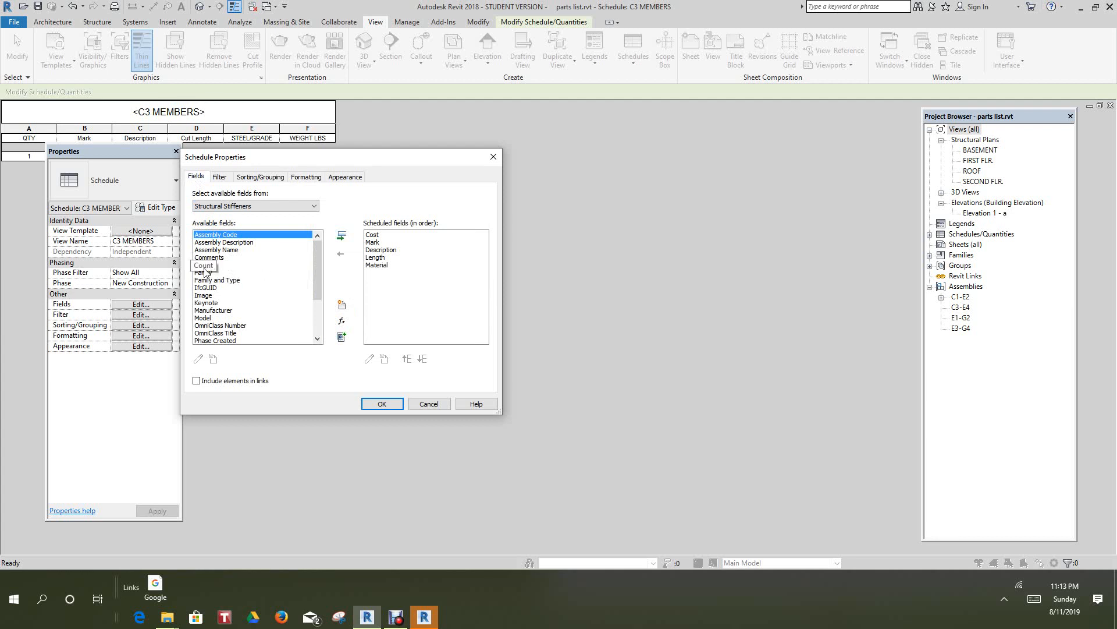
left_click(377, 235)
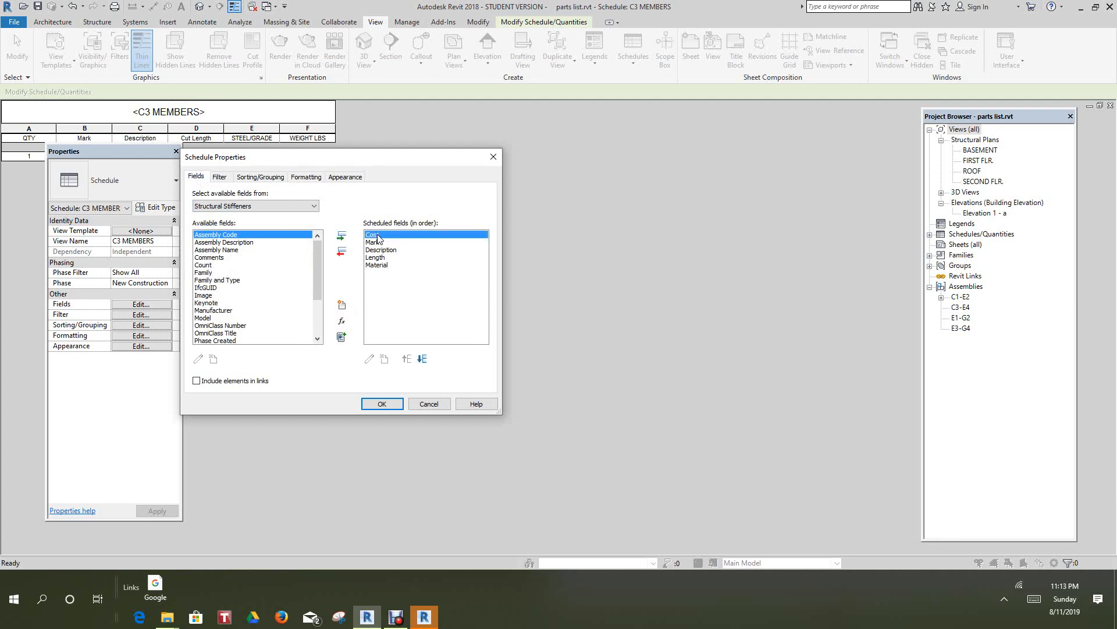
left_click(344, 251)
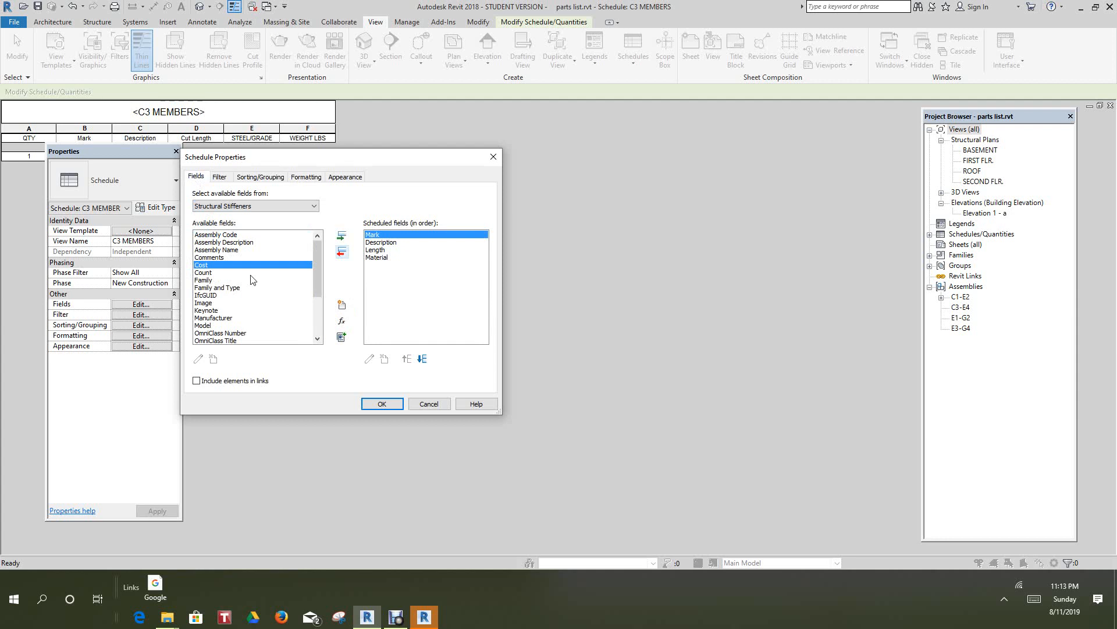
left_click(204, 272)
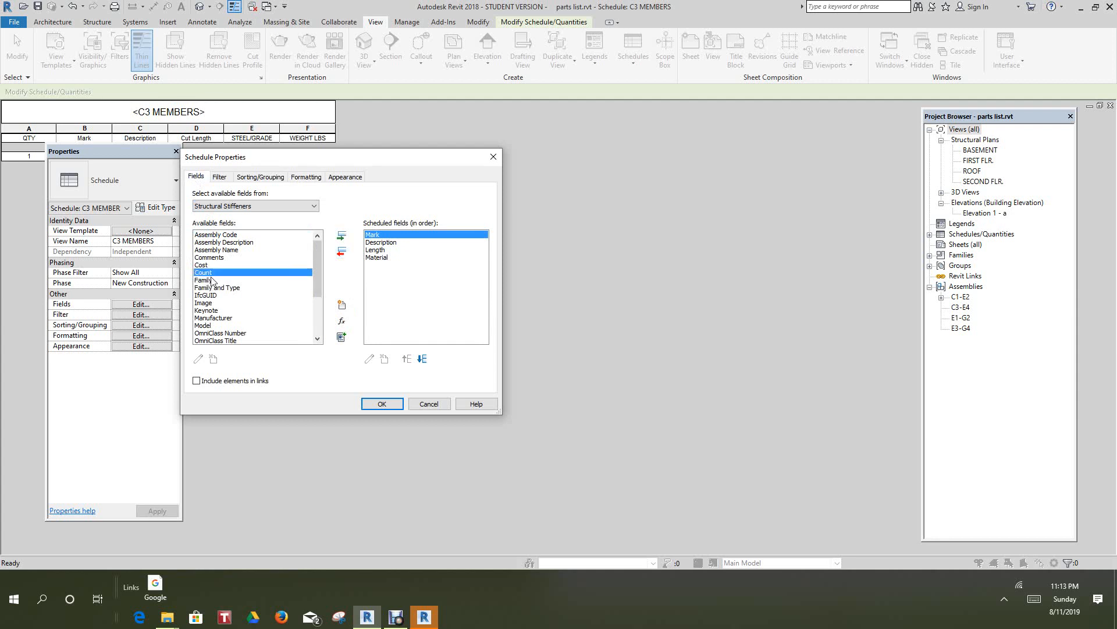
left_click(342, 237)
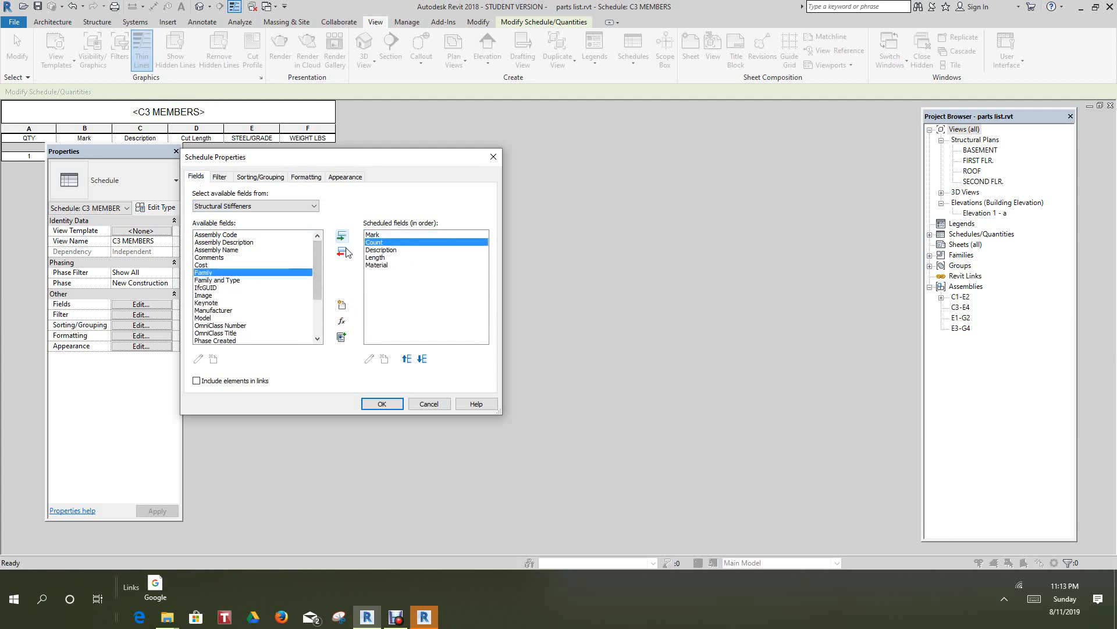
left_click(407, 359)
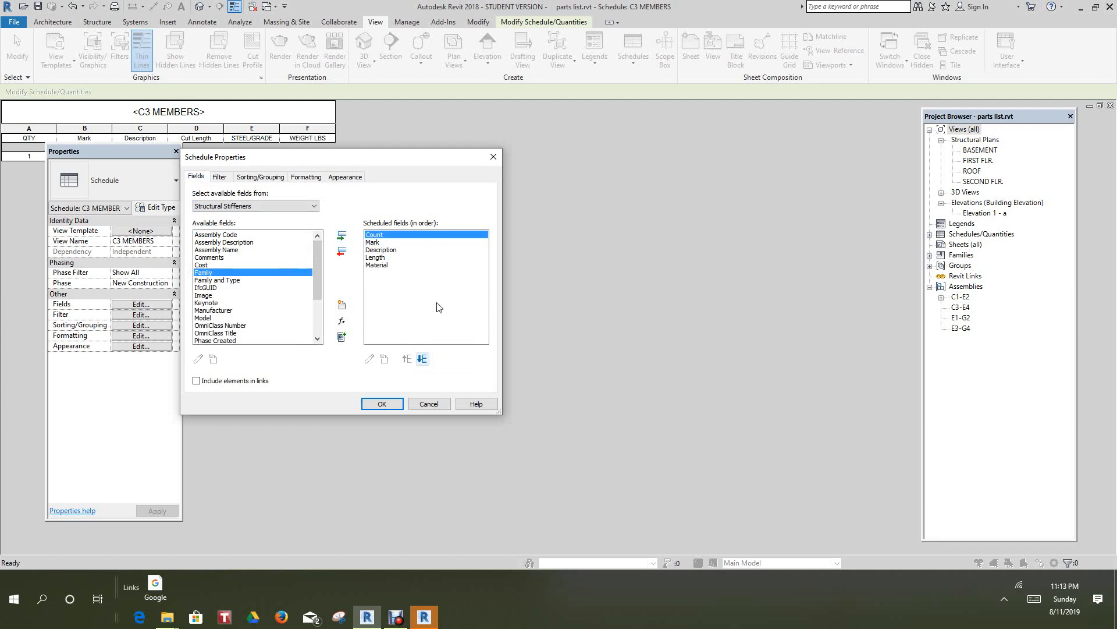
- Change the Count field's heading to QTY and set its alignment to Center
left_click(307, 179)
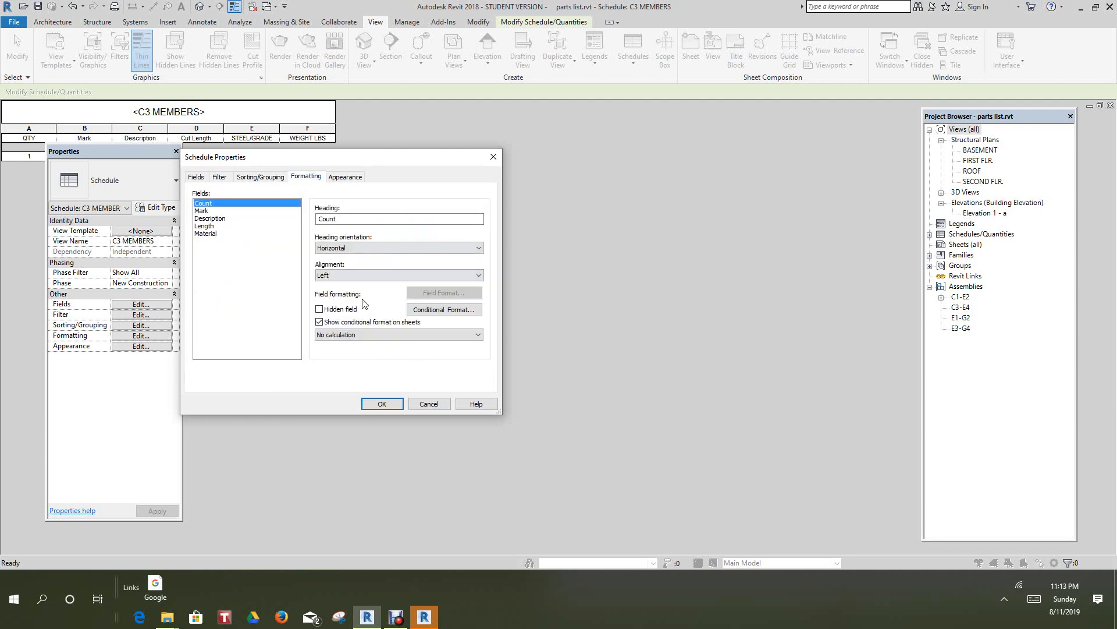
left_click(357, 218)
left_click_drag(358, 219, 307, 226)
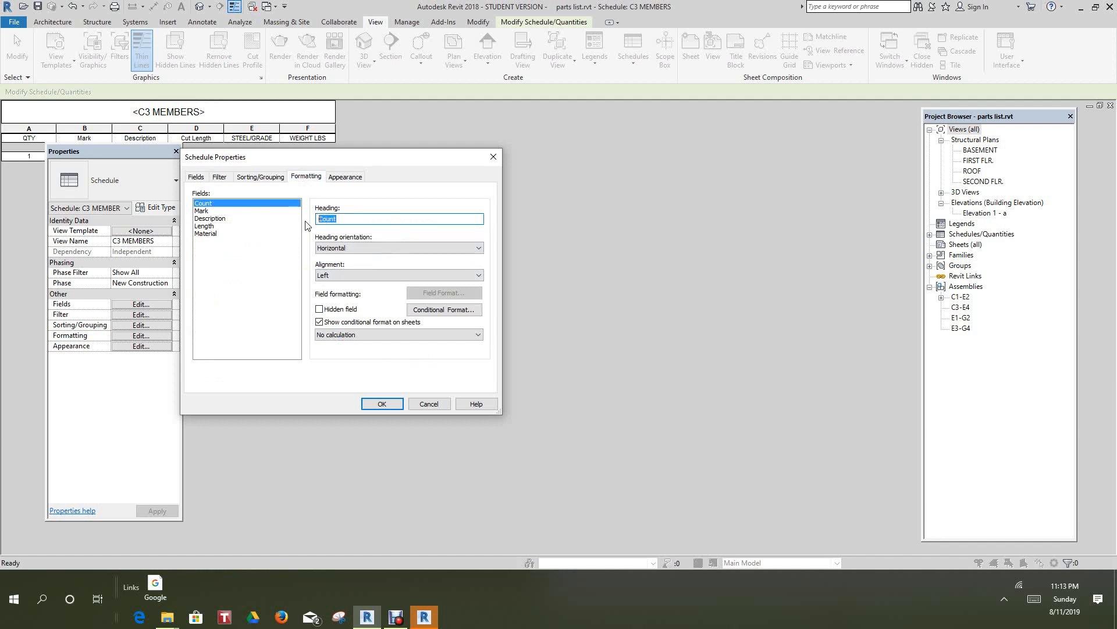
type("QTY")
left_click(478, 276)
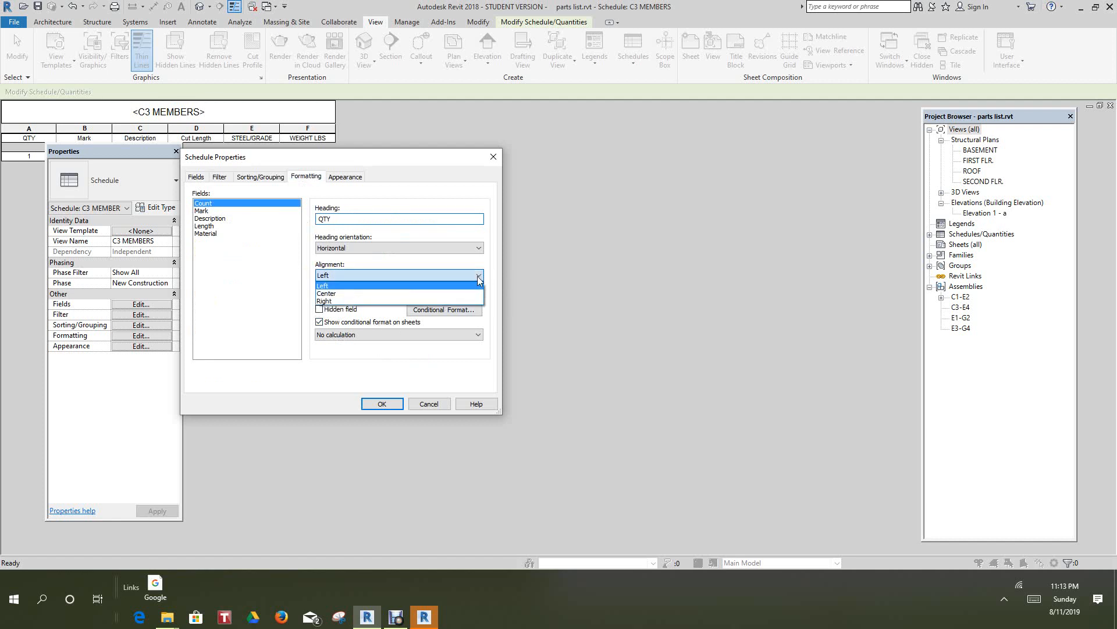
left_click(343, 293)
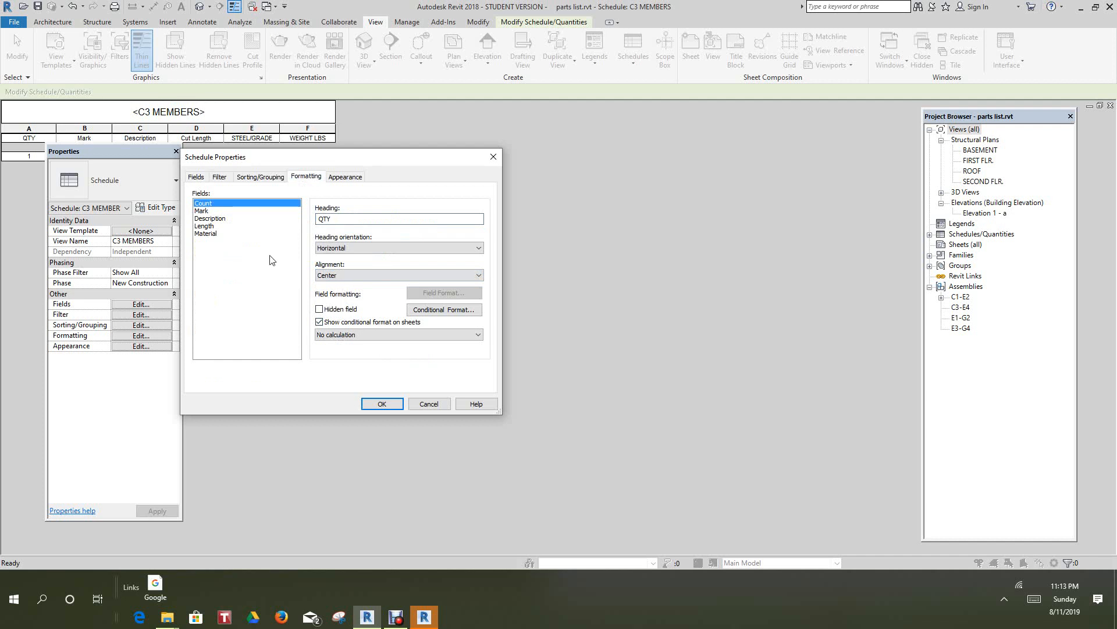
- Set the Mark field's alignment to Center
key("Down")
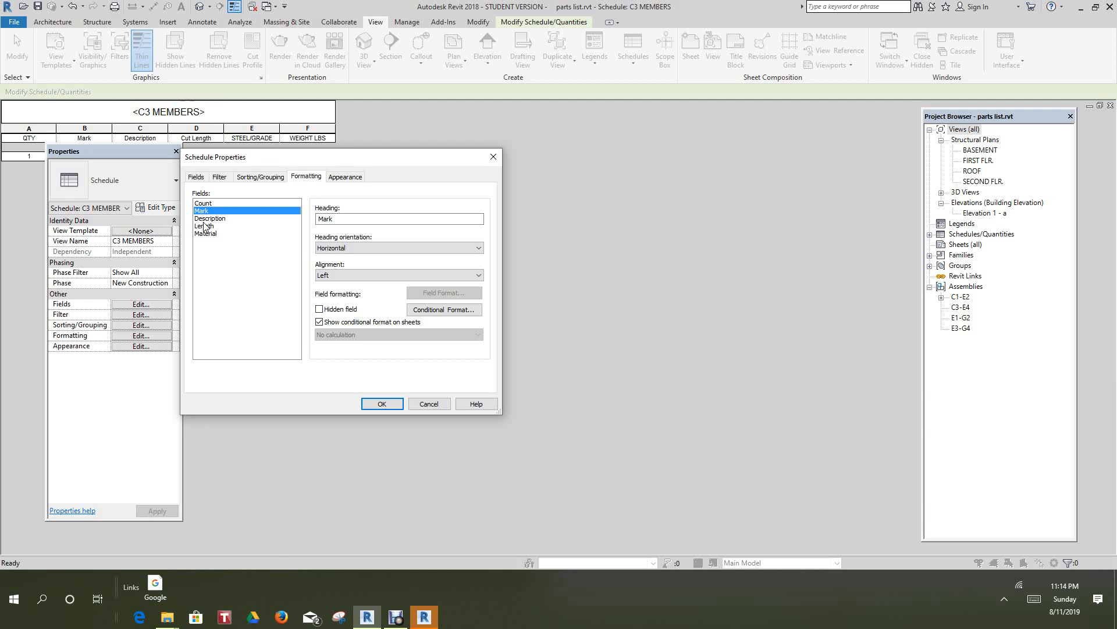
left_click(478, 276)
left_click(335, 294)
- Change the Material field's heading to STEEL GRADE and set its alignment to Center
left_click(206, 234)
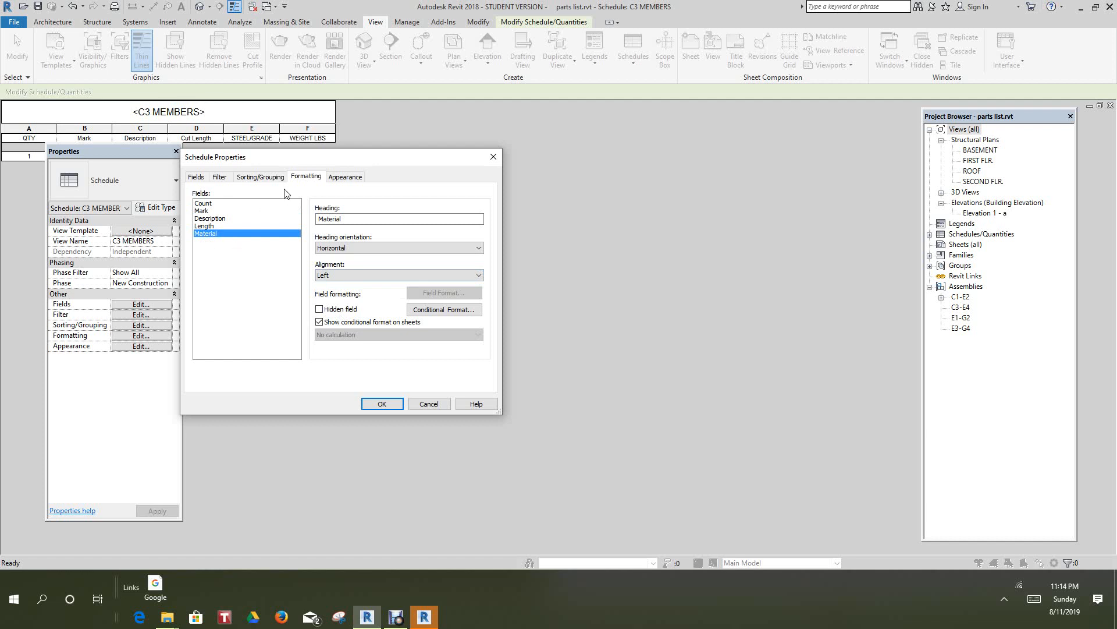
left_click_drag(349, 219, 313, 223)
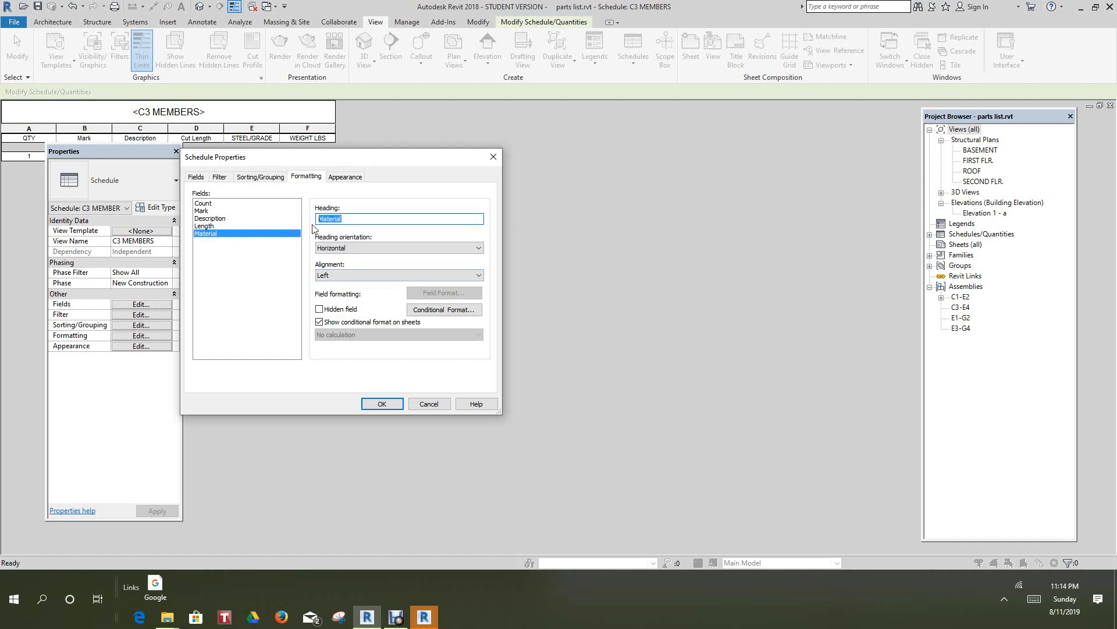
type("STEEL GRADE")
left_click(477, 275)
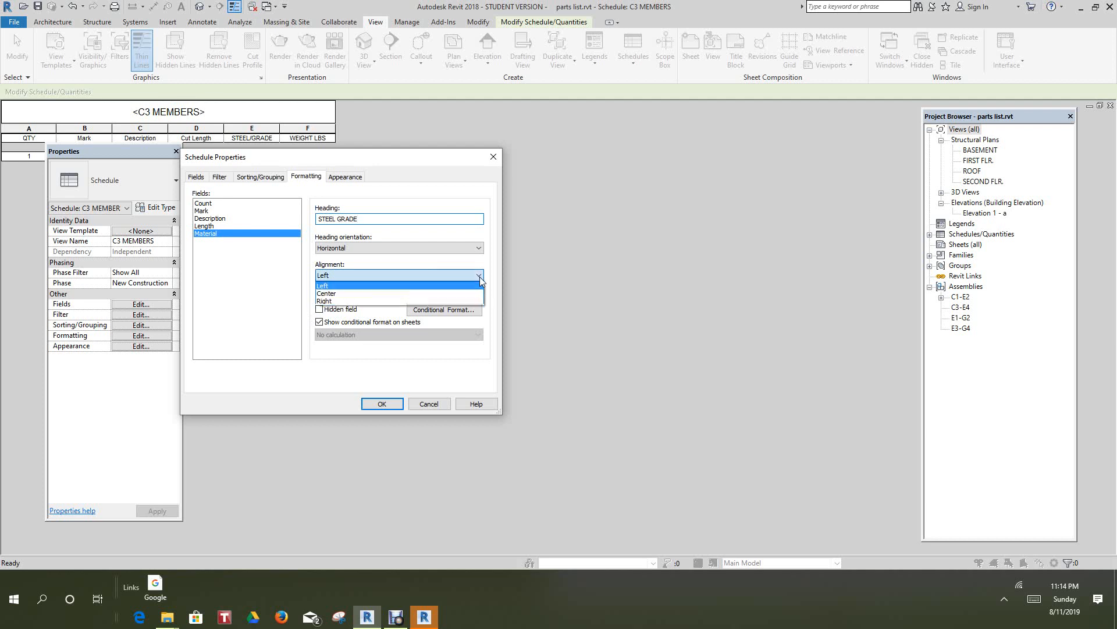
left_click(333, 293)
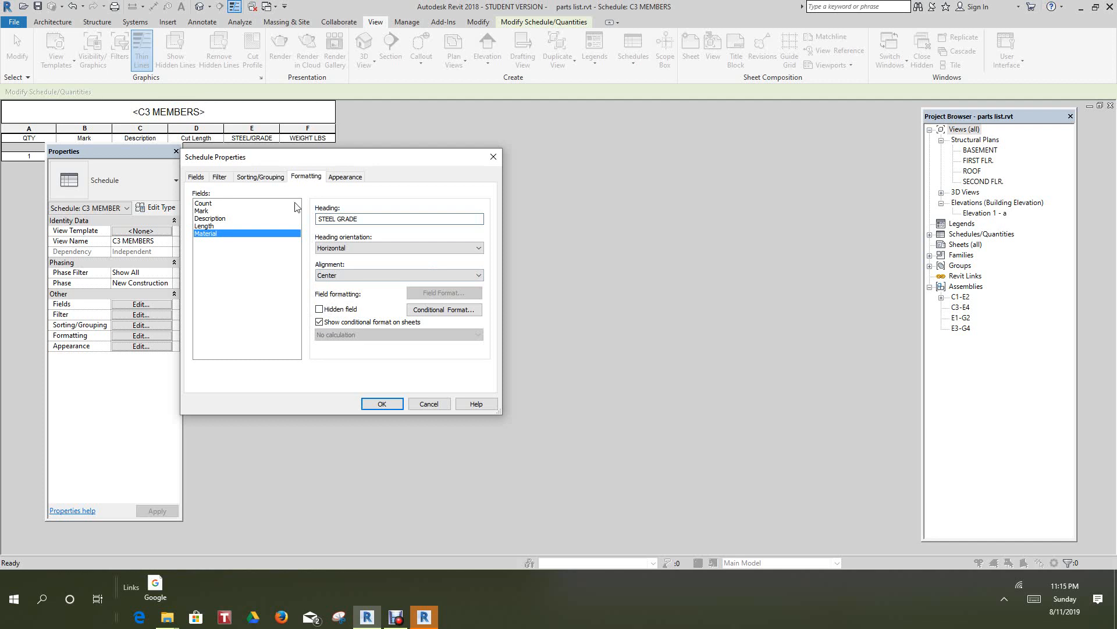
- Override the project settings for the Length field's format and round it to the nearest 1/16"
left_click(216, 226)
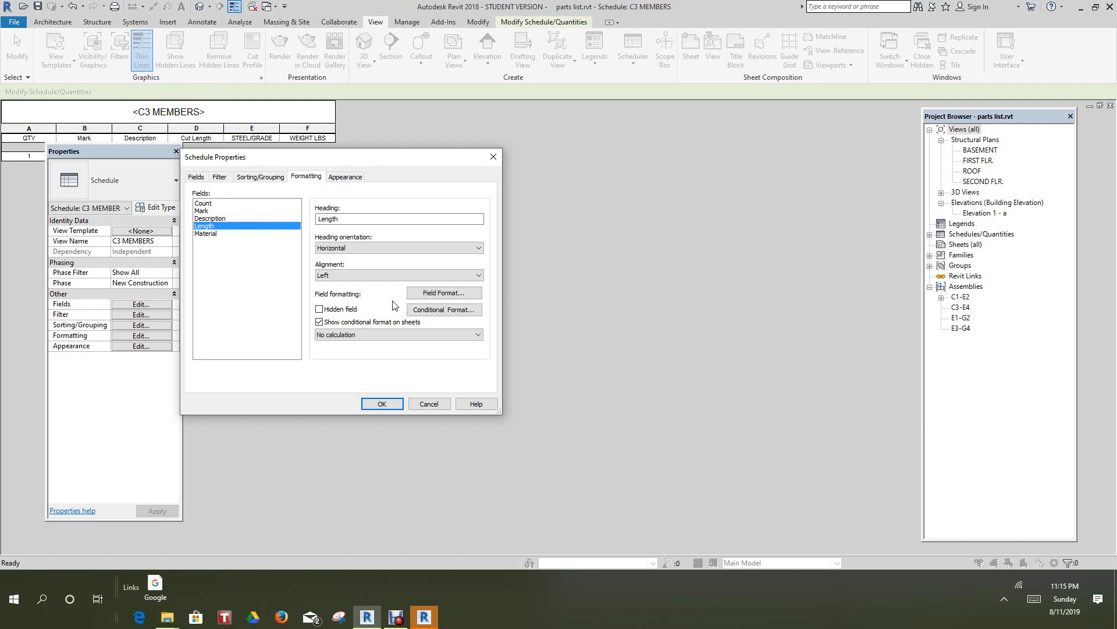
left_click(442, 294)
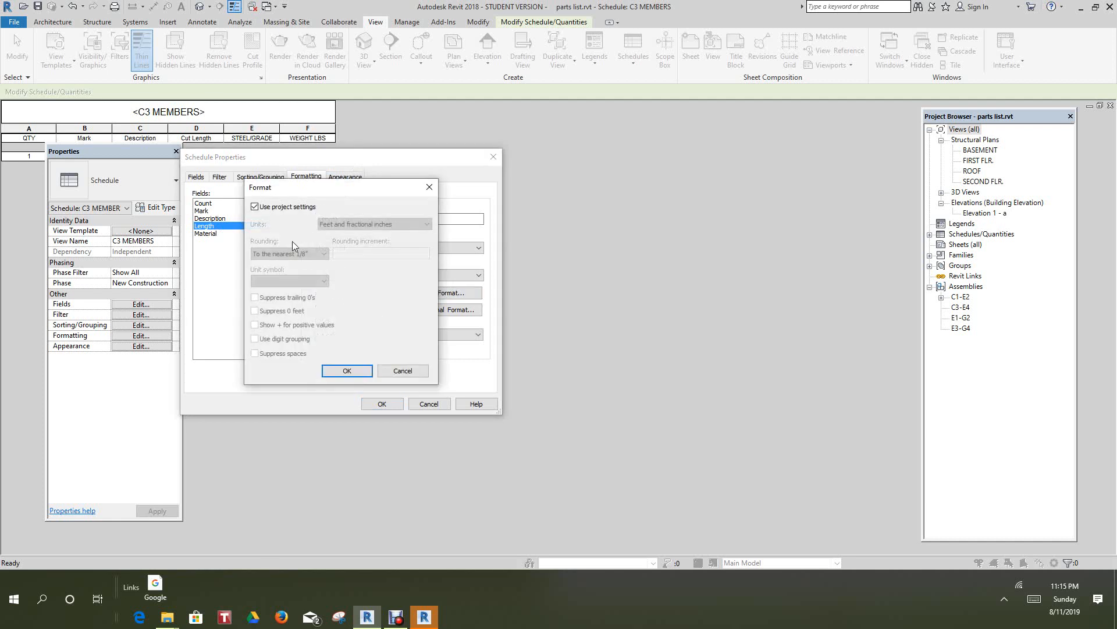
left_click(255, 208)
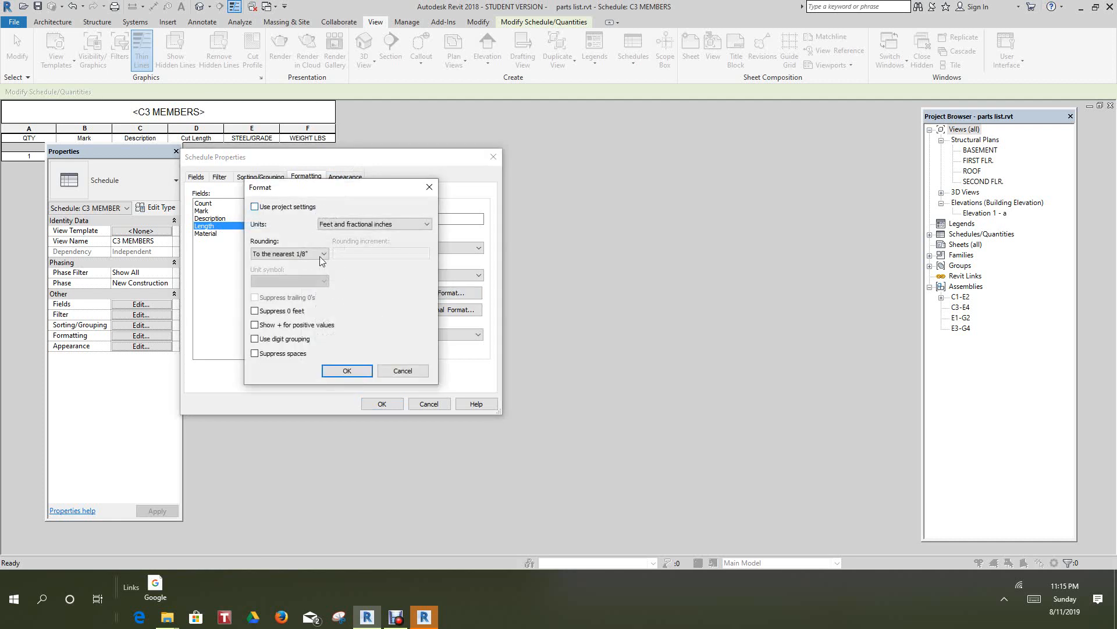
left_click(324, 254)
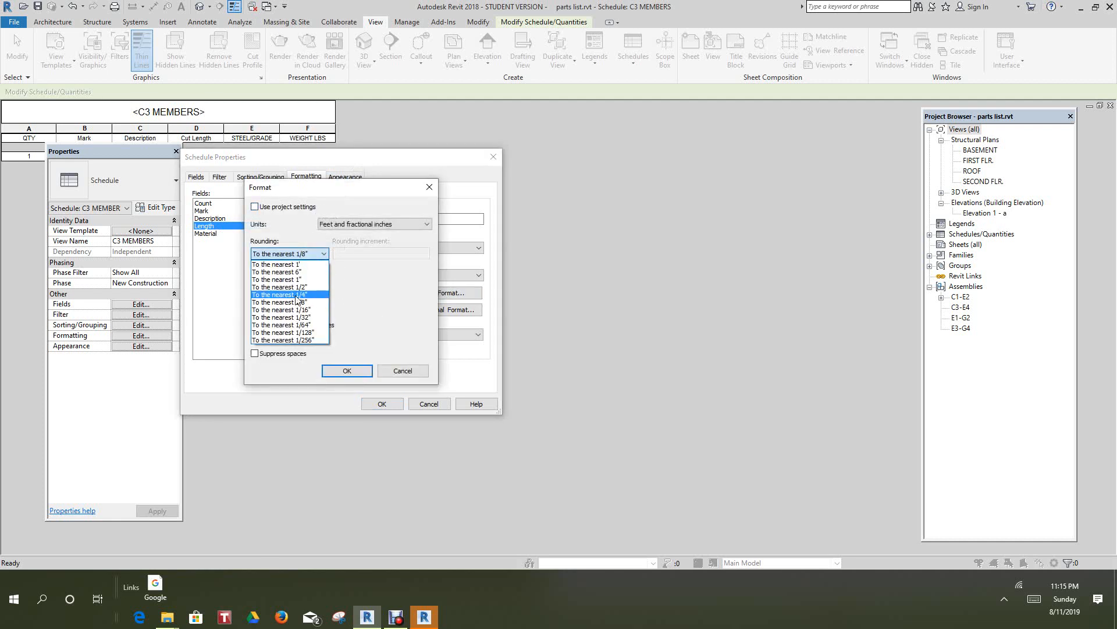
left_click(286, 310)
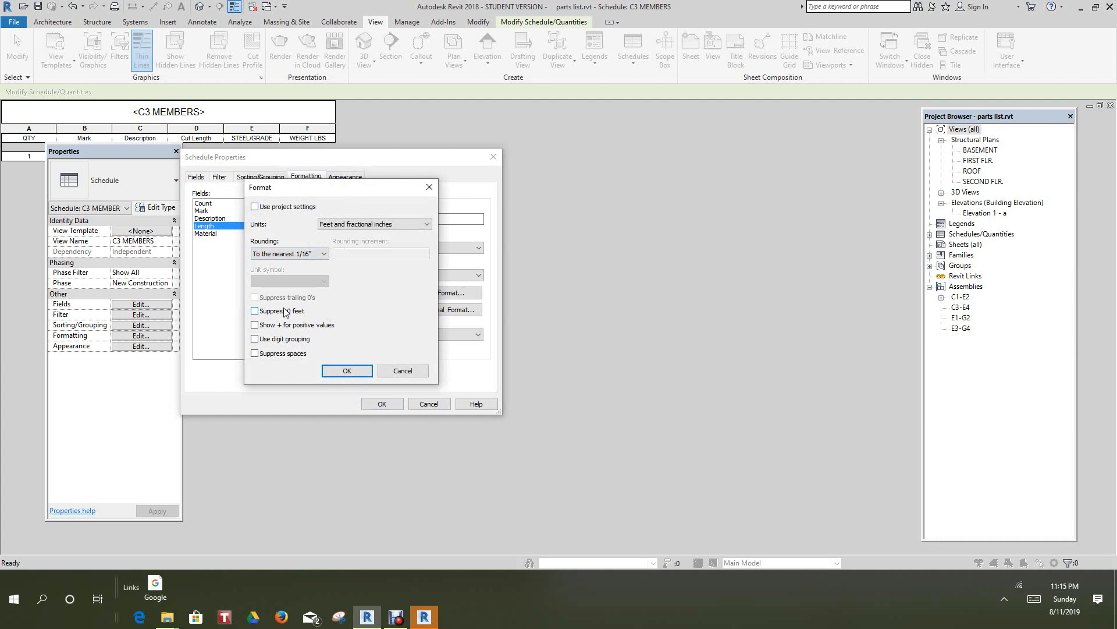
left_click(346, 370)
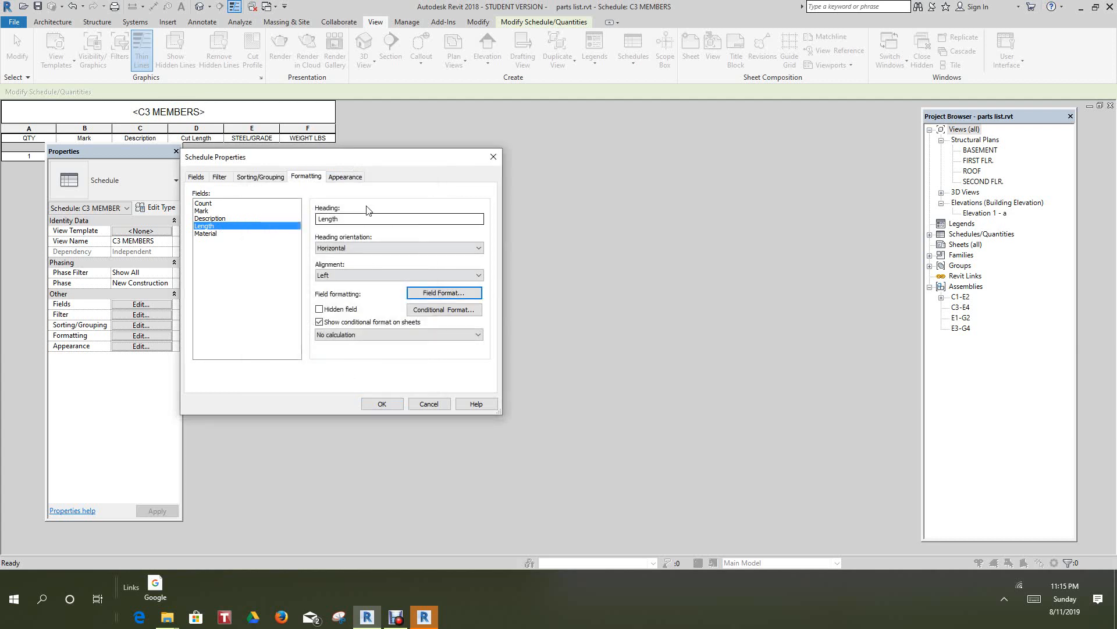
- Turn on the schedule's outline and the grid in headers/footers/spacers, and turn off the blank row before data
left_click(345, 177)
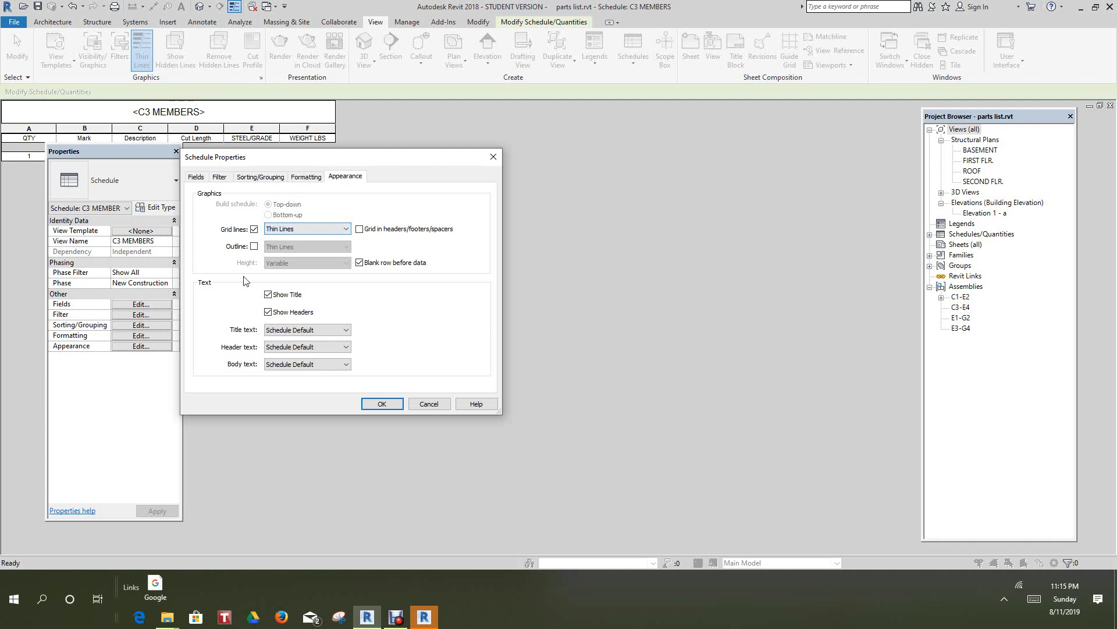
left_click(255, 246)
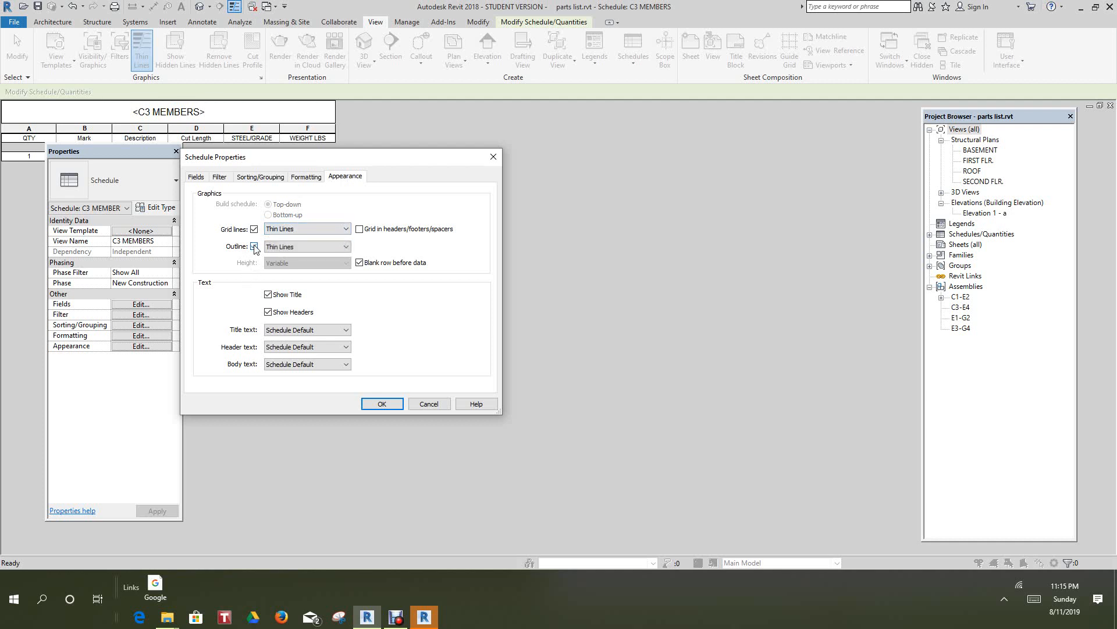
left_click(359, 230)
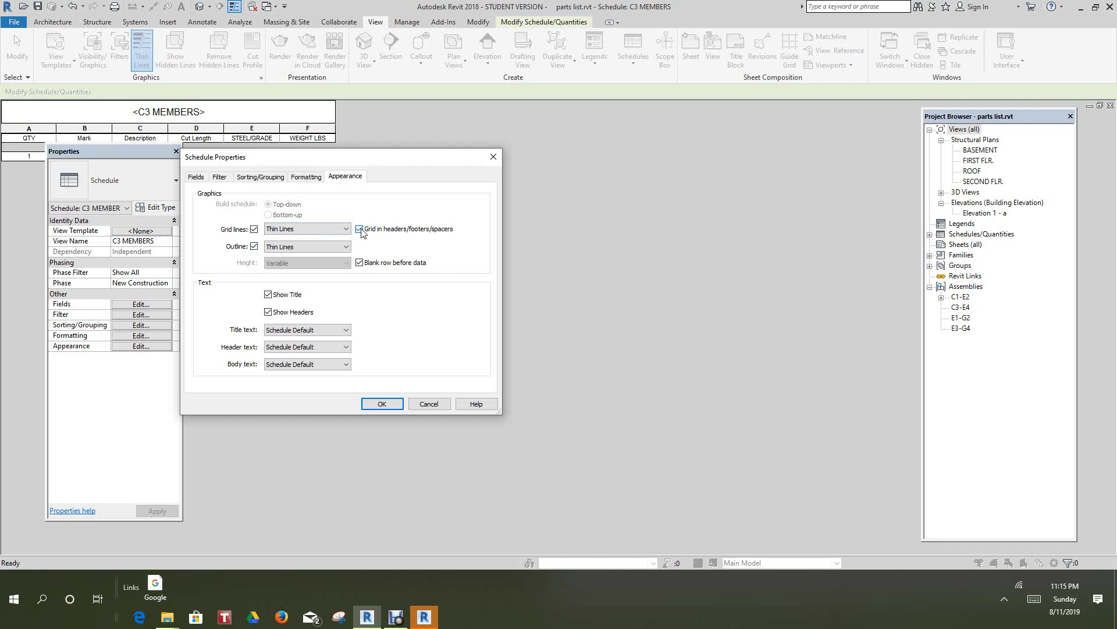
left_click(360, 263)
- Set the schedule's header and body text to 1/8" Arial and uncover the finished C3 REINFORCEMENTS table
left_click(345, 349)
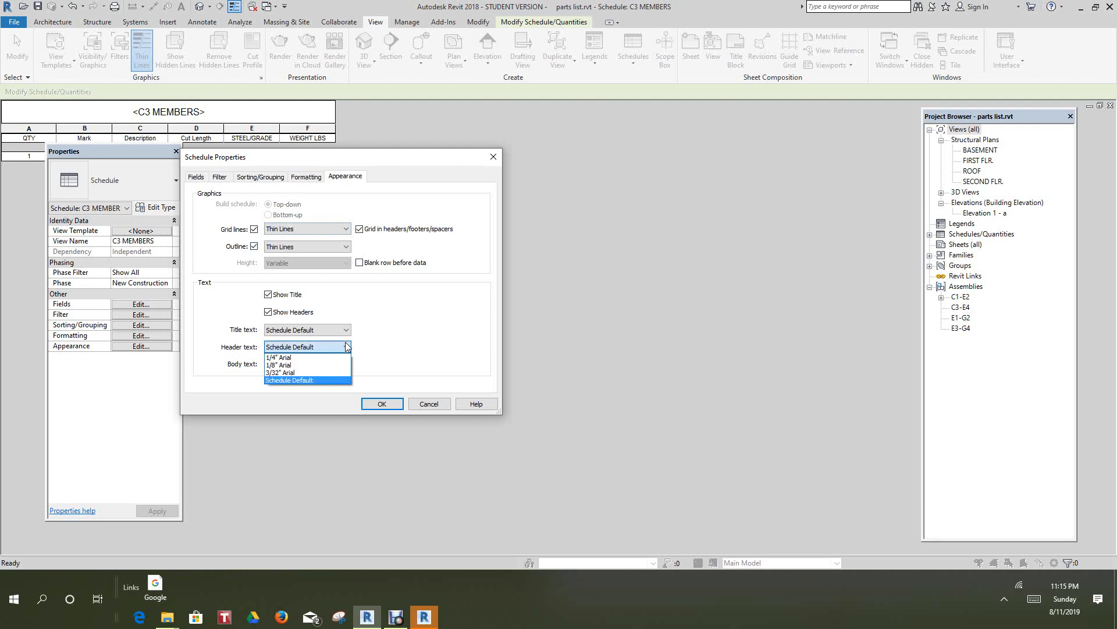
left_click(300, 365)
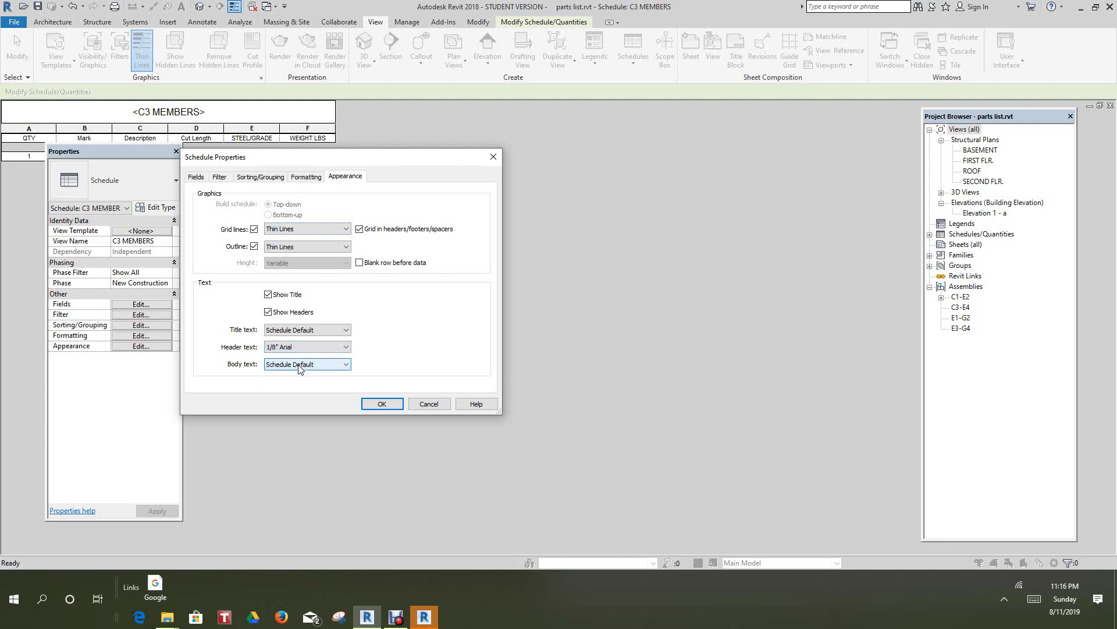
left_click(346, 366)
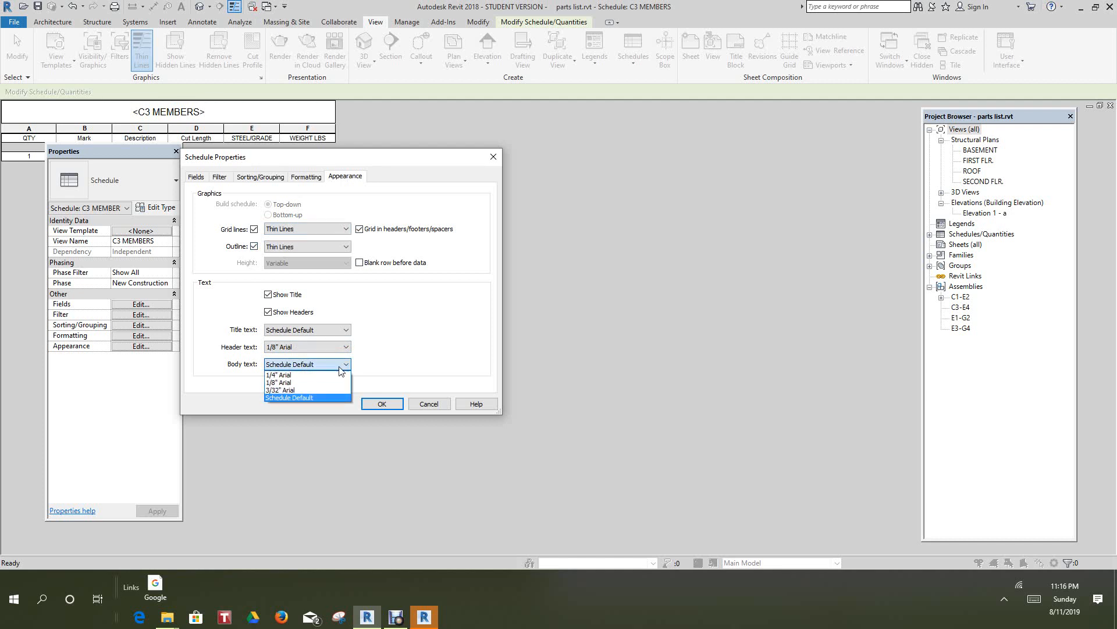
left_click(308, 382)
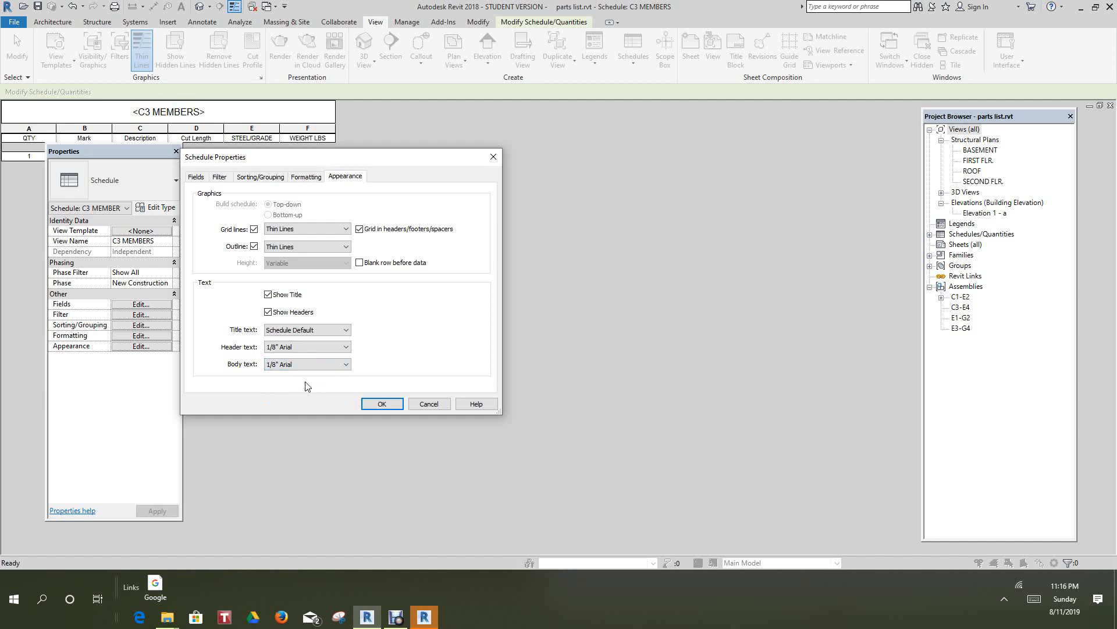
left_click(383, 404)
key("ctrl+Tab")
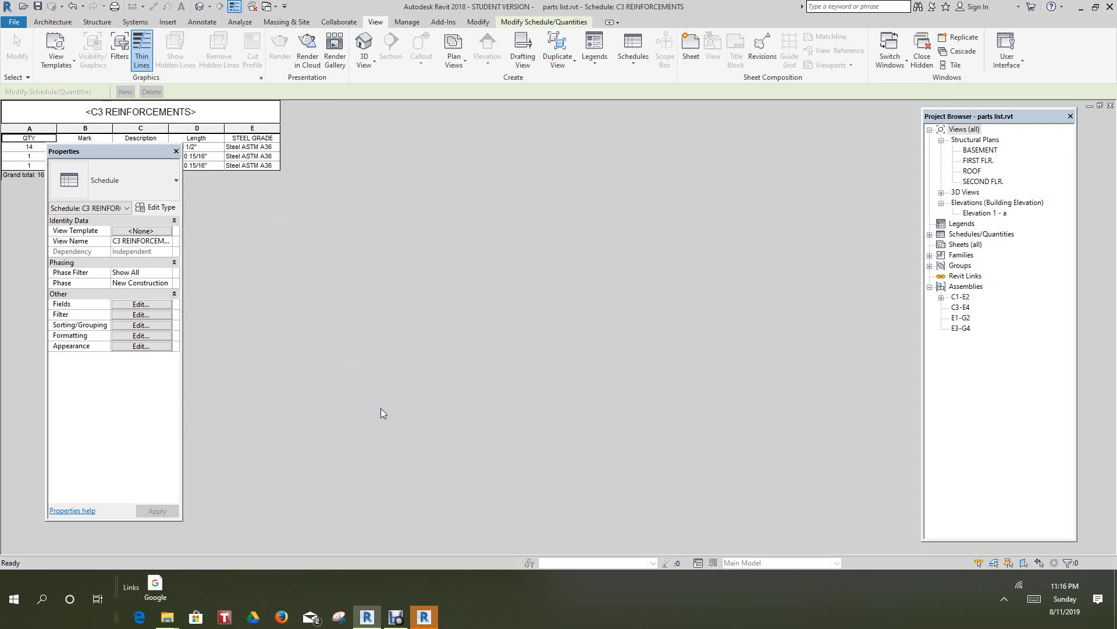
left_click_drag(130, 155, 191, 228)
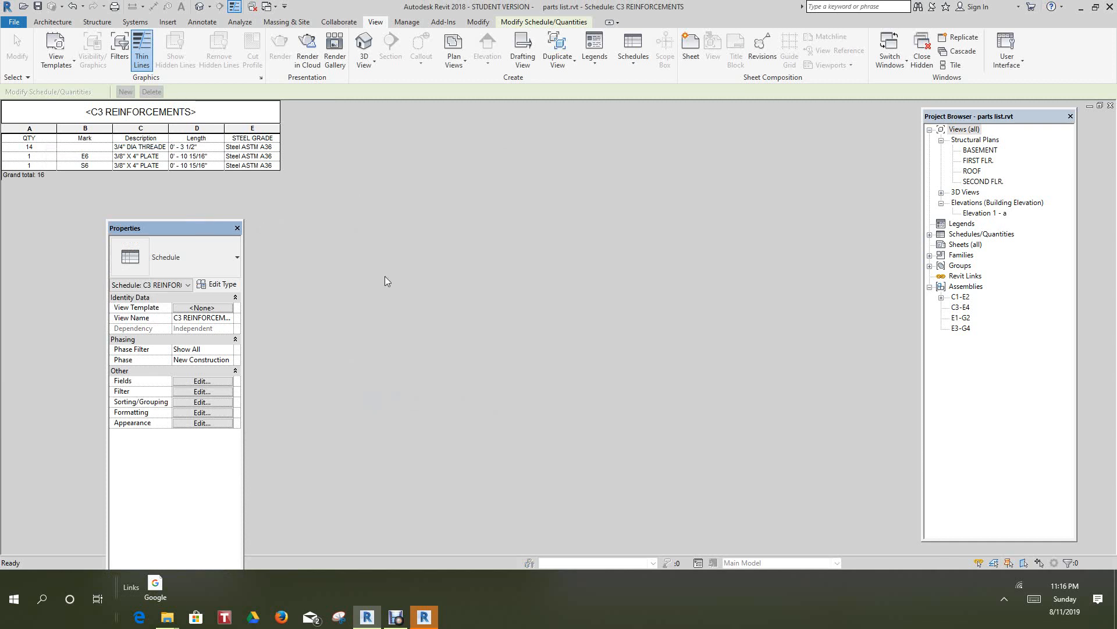
- Open sheet A101 of the C1-E2 assembly
double_click(959, 298)
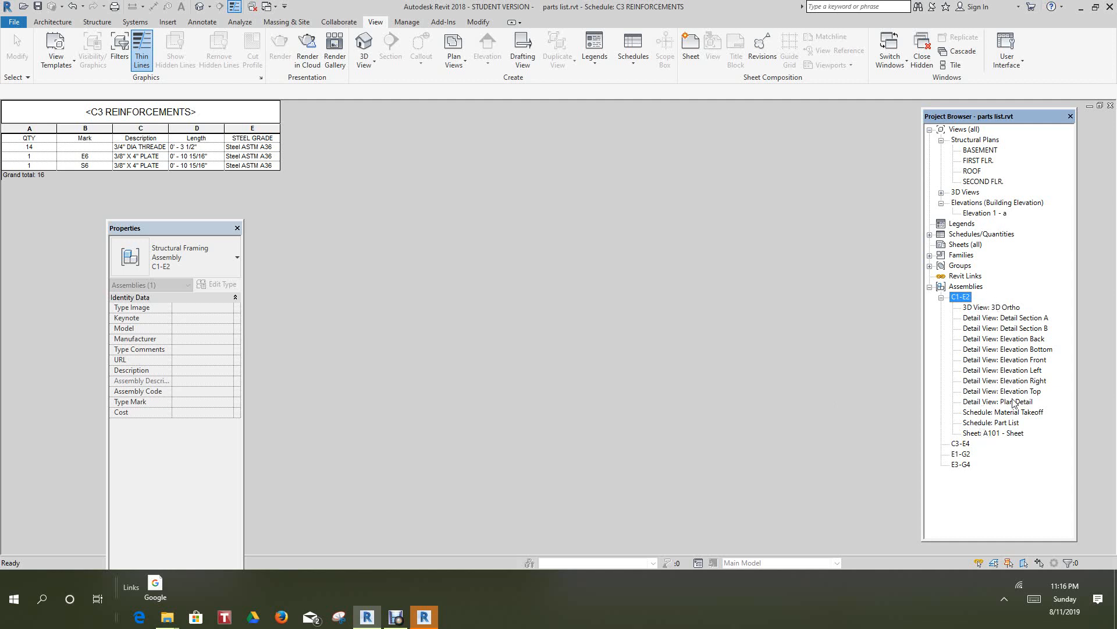
double_click(988, 434)
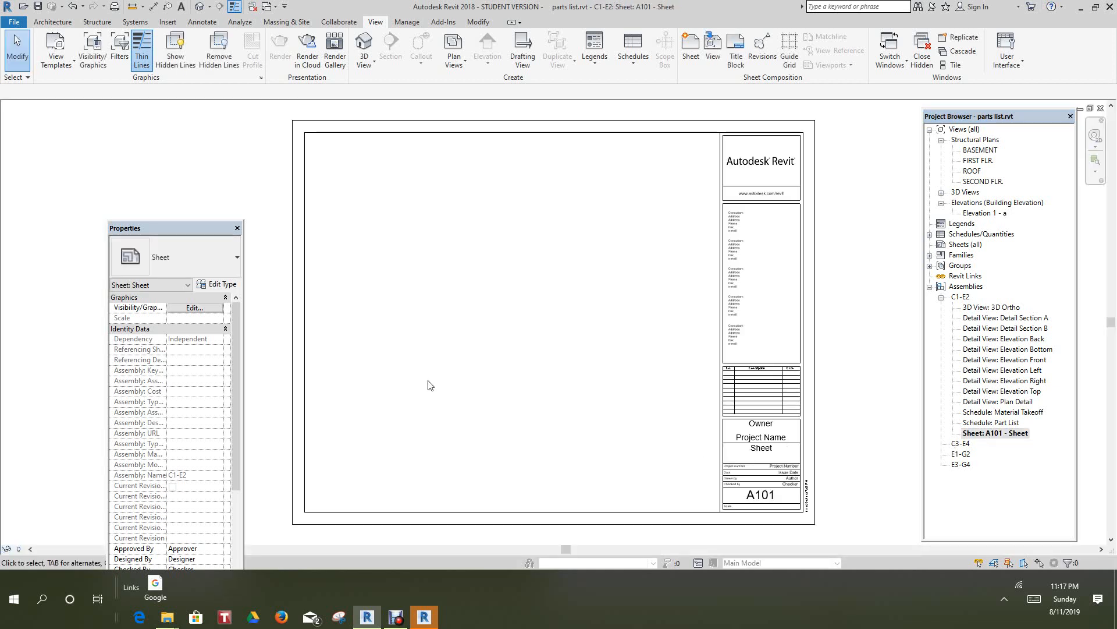
scroll(408, 398, "down", 1)
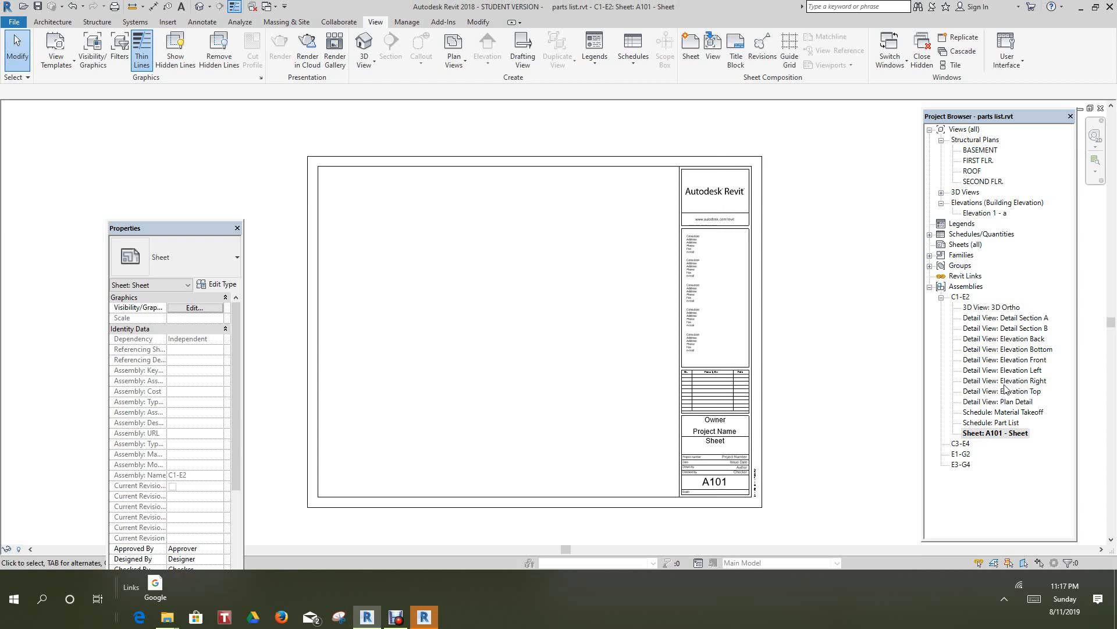
- Place the C1-E2 assembly's Plan Detail view on sheet A101
left_click(1010, 329)
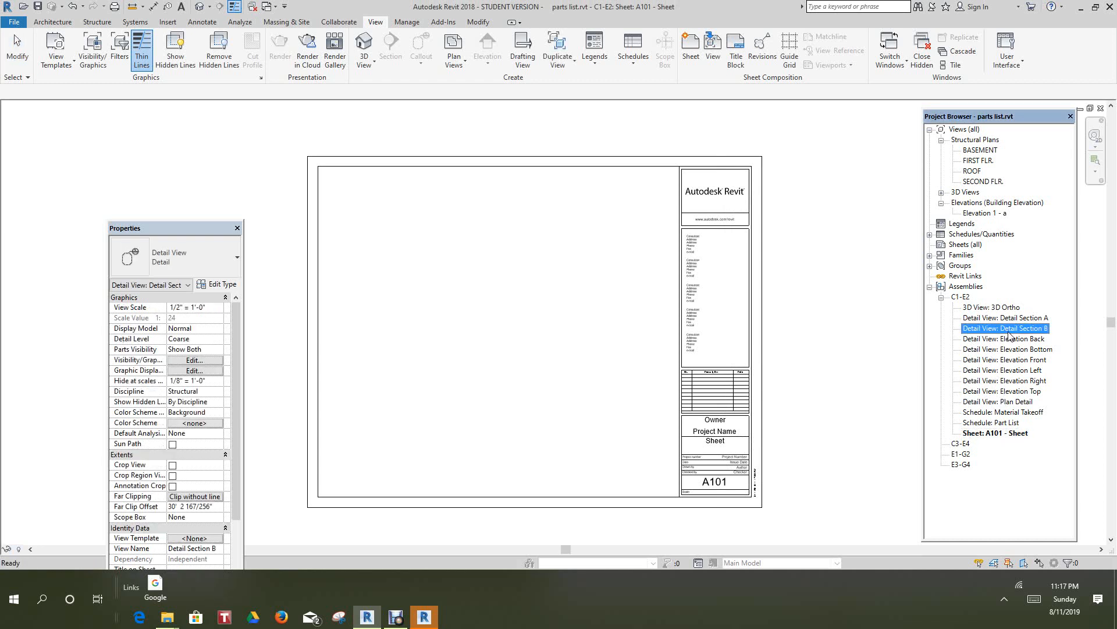
left_click(998, 401)
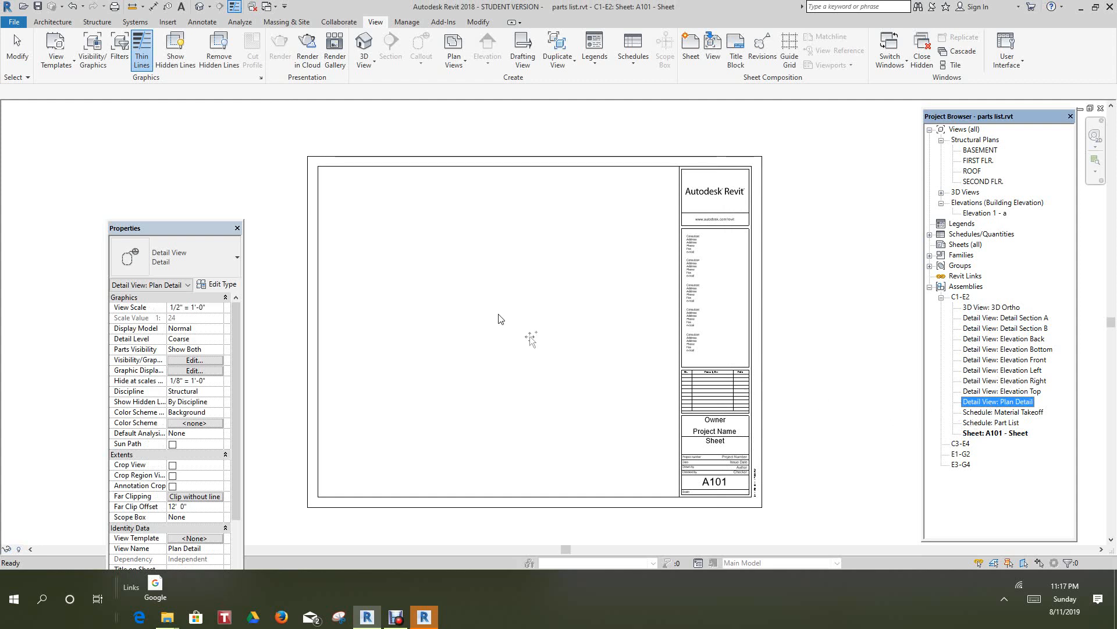
left_click_drag(423, 240, 425, 240)
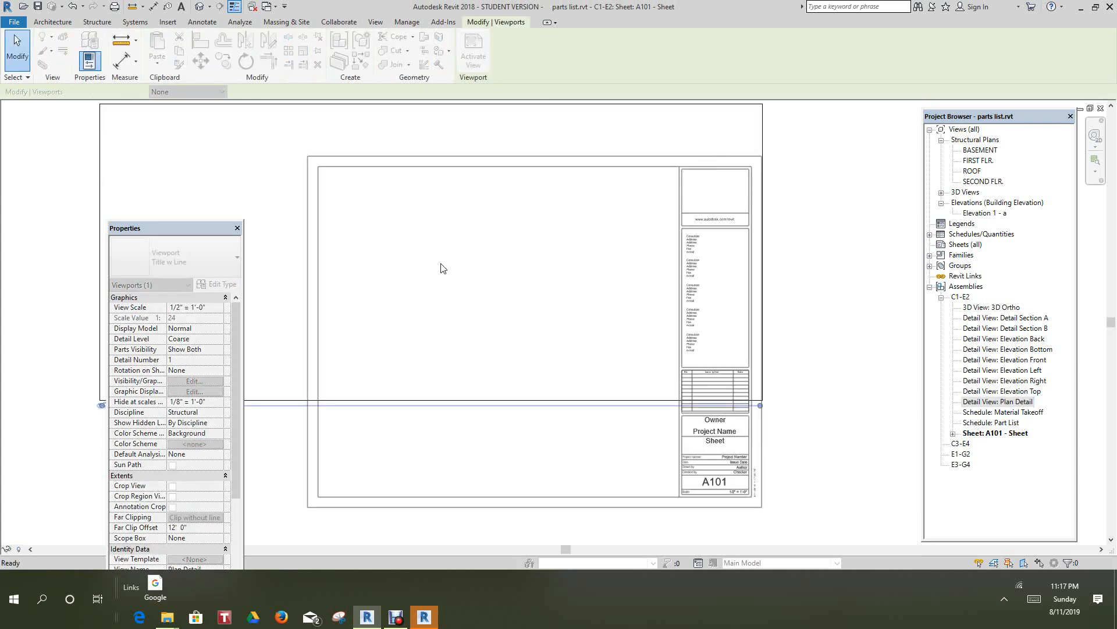
left_click(437, 257)
middle_click_drag(559, 278, 654, 274)
scroll(433, 357, "down", 1)
scroll(417, 354, "down", 1)
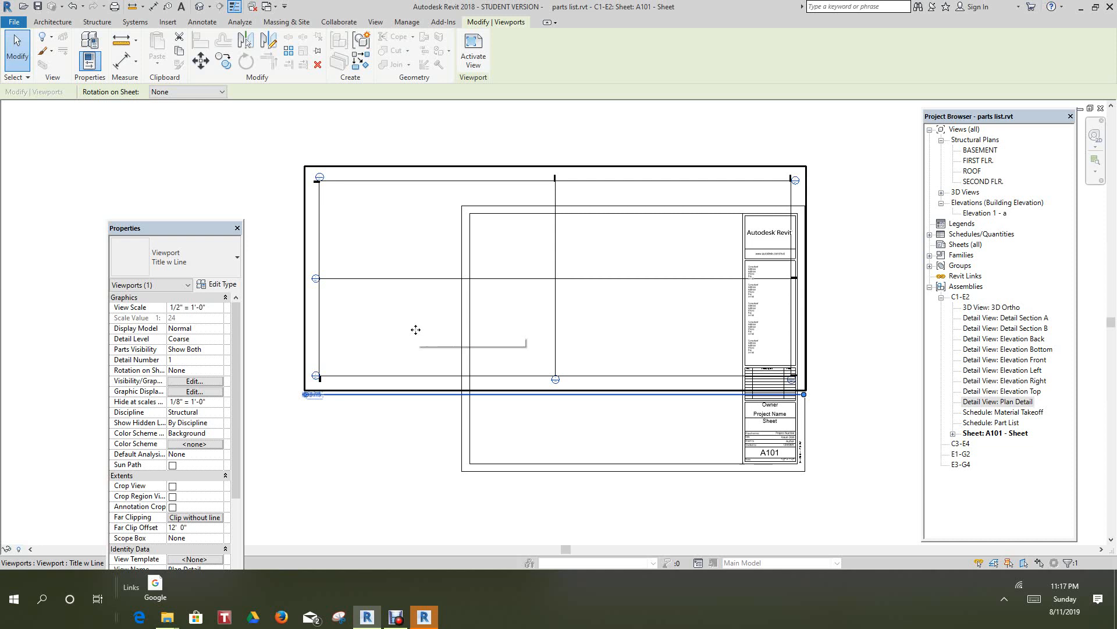
- Activate the Plan Detail viewport, set its scale to 1/4" = 1'-0", and deactivate the view
right_click(416, 330)
left_click(449, 92)
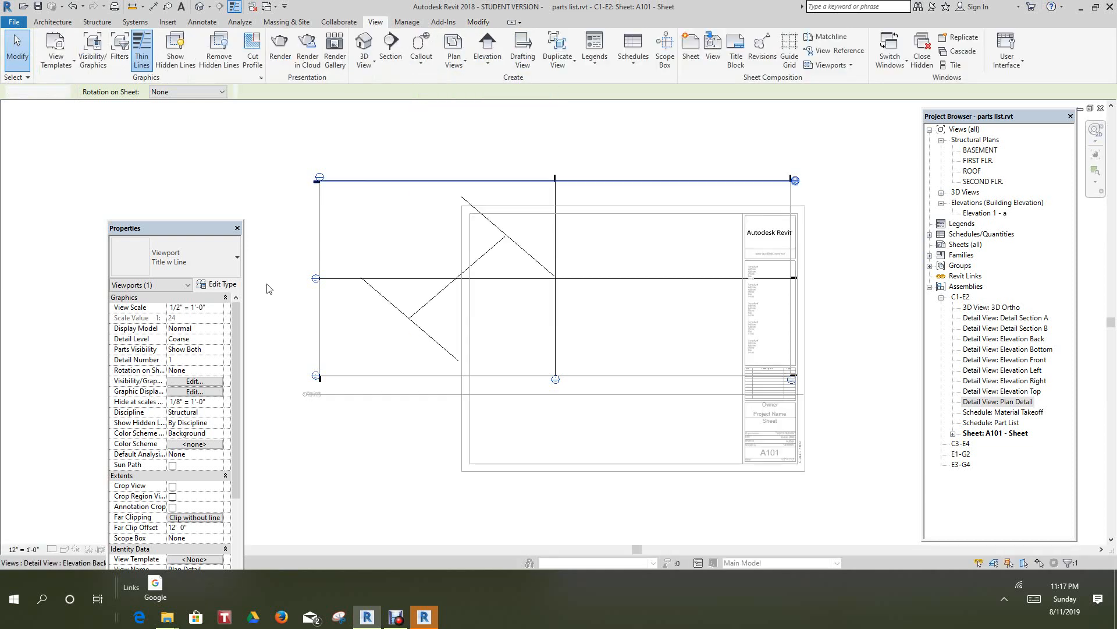
left_click(23, 550)
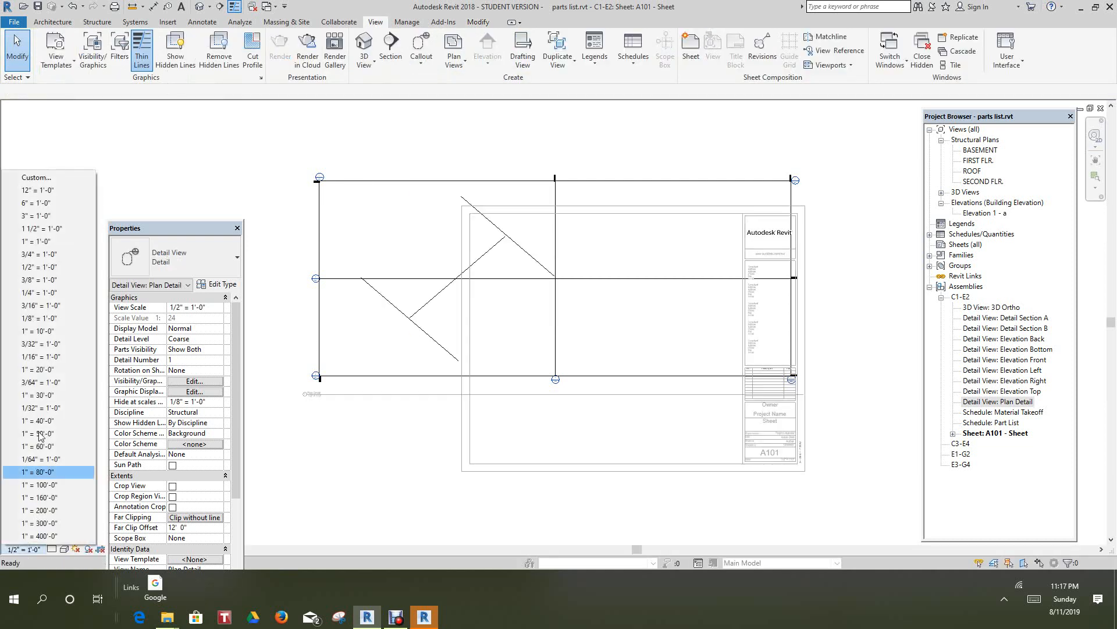
left_click(35, 293)
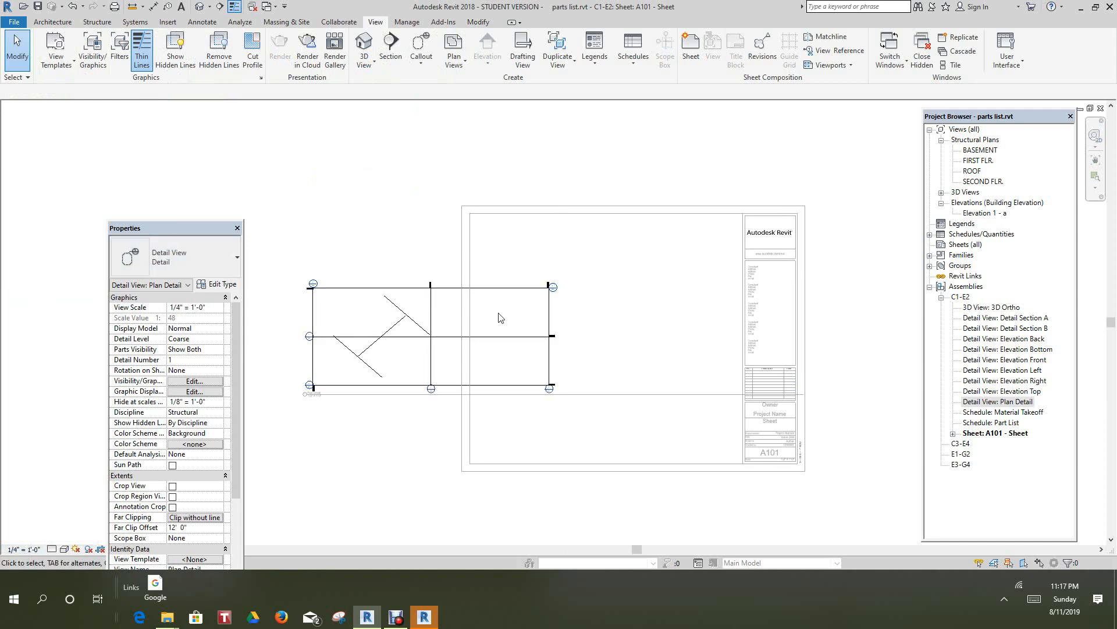
right_click(350, 235)
left_click(378, 282)
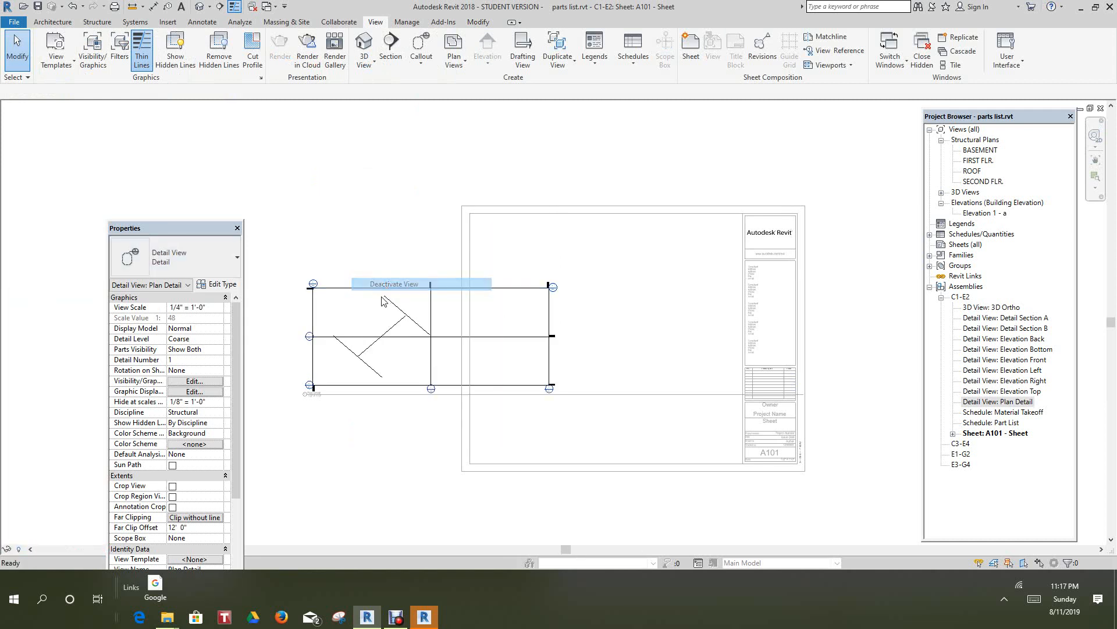
- Move the Plan Detail viewport inside the sheet border, into the upper drawing area
left_click(382, 301)
left_click_drag(496, 247, 563, 243)
left_click(339, 227)
middle_click_drag(624, 285, 617, 270)
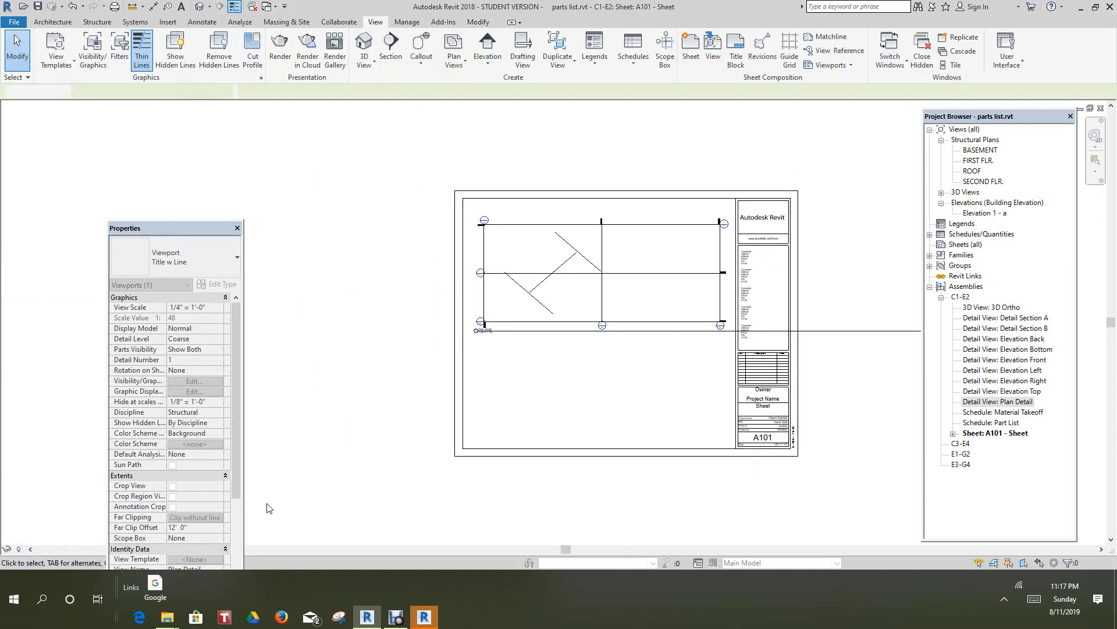
- Activate the Plan Detail viewport on the sheet and set its detail level to Fine
scroll(544, 299, "up", 2)
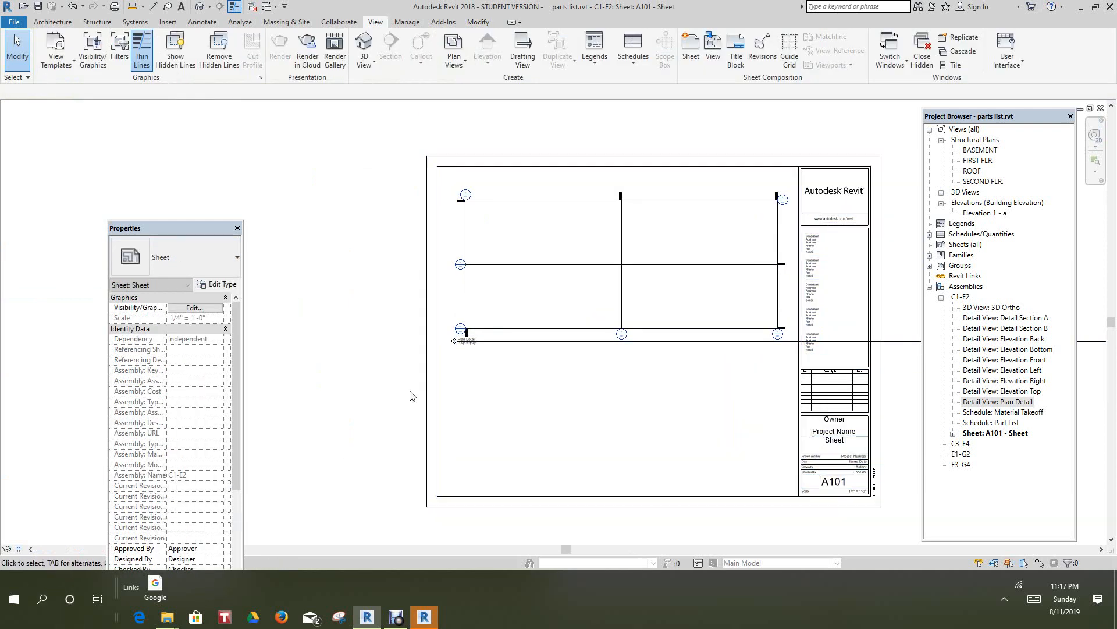
right_click(513, 279)
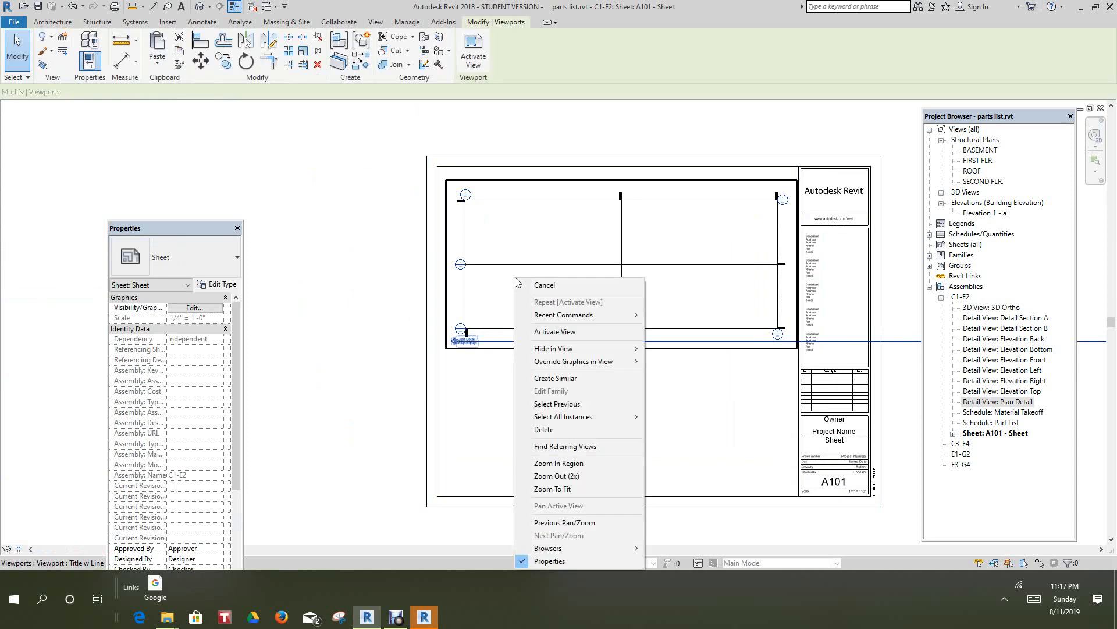
left_click(564, 332)
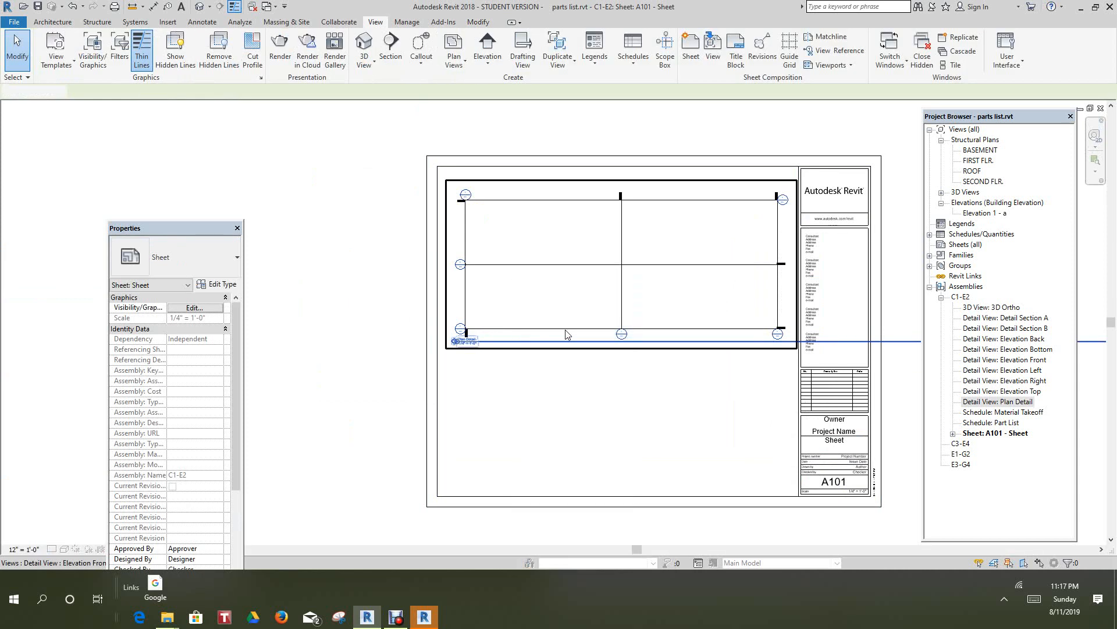
left_click(53, 548)
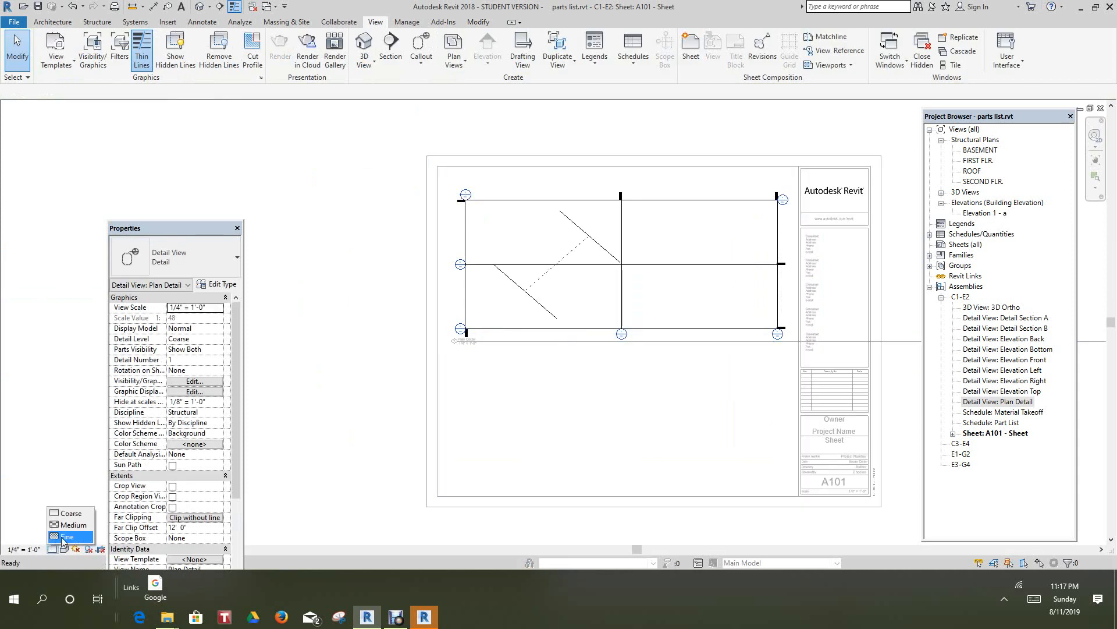
left_click(63, 537)
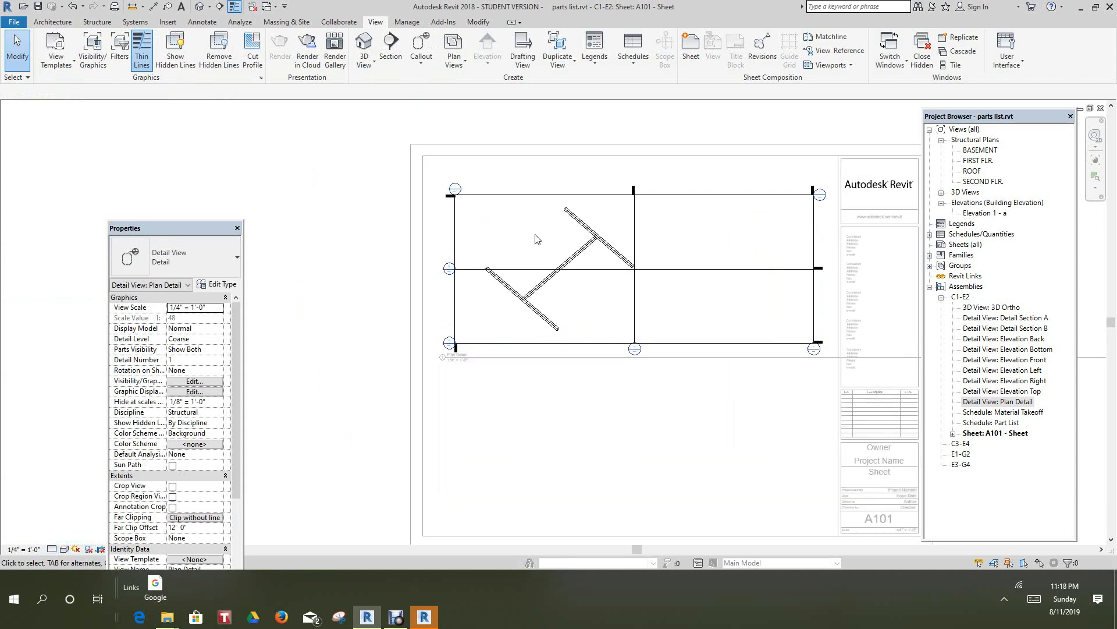
scroll(581, 288, "up", 1)
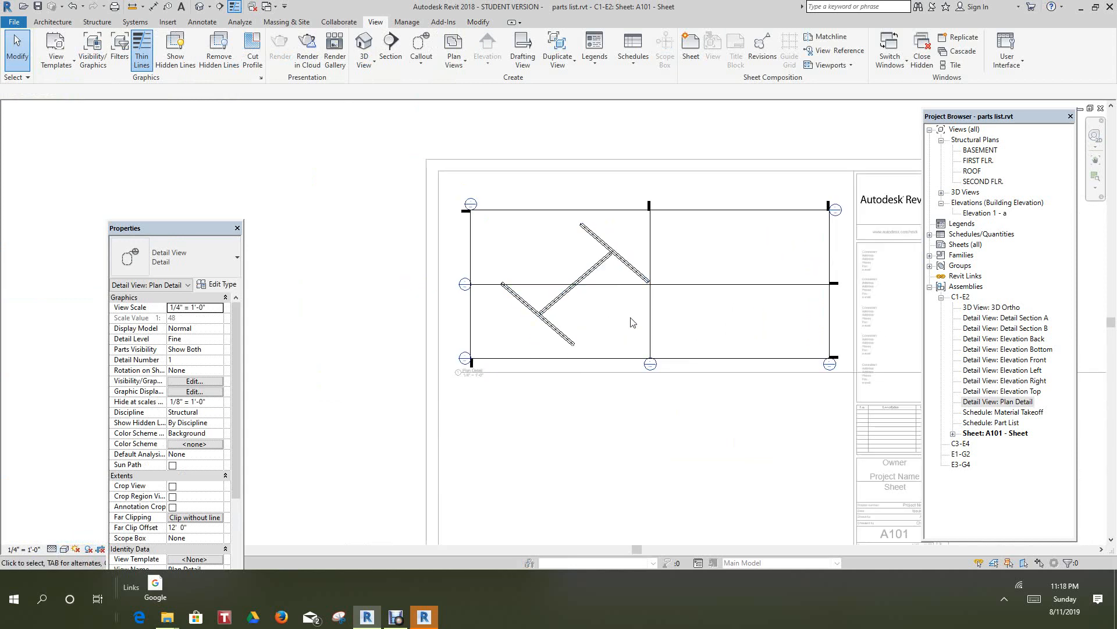
middle_click_drag(653, 336, 639, 286)
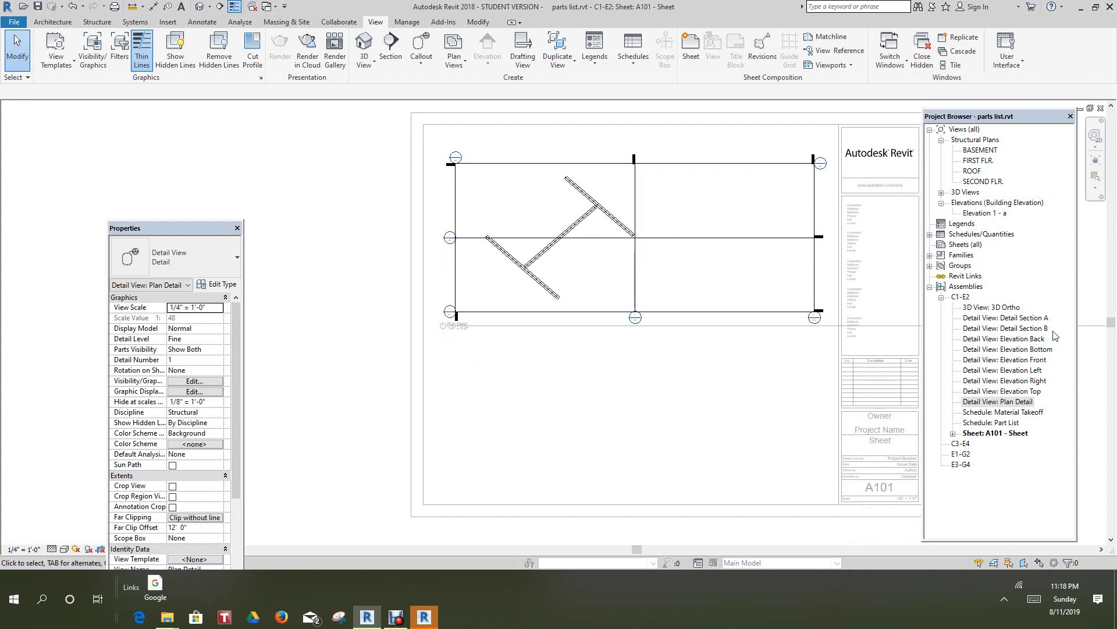
- Expand the project's schedules list and deactivate the Plan Detail viewport on sheet A101
left_click(929, 235)
left_click(964, 245)
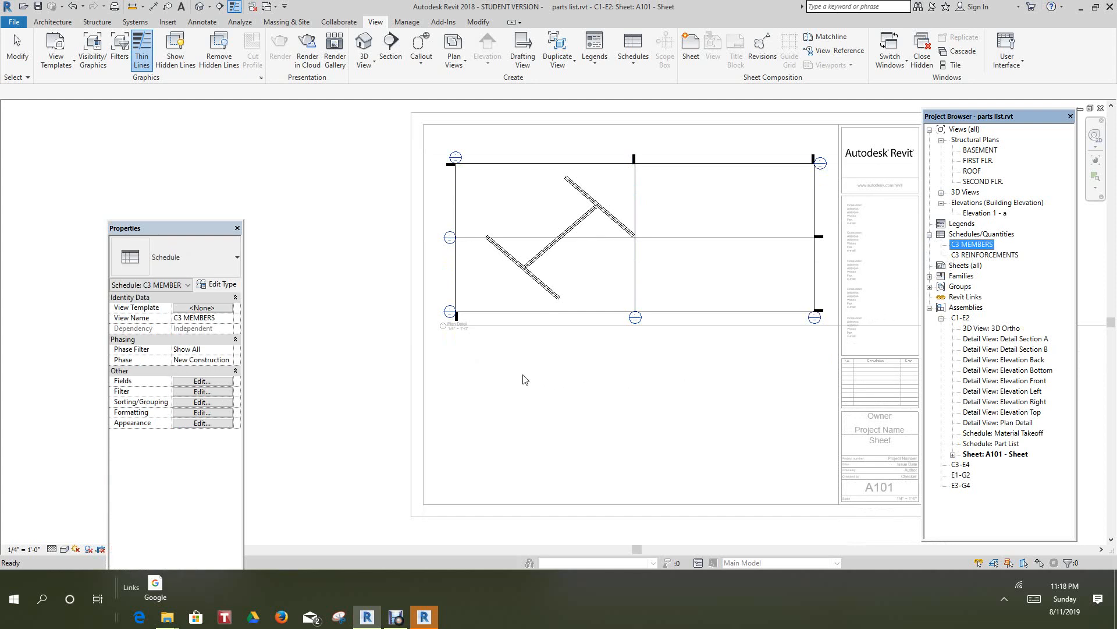
right_click(528, 281)
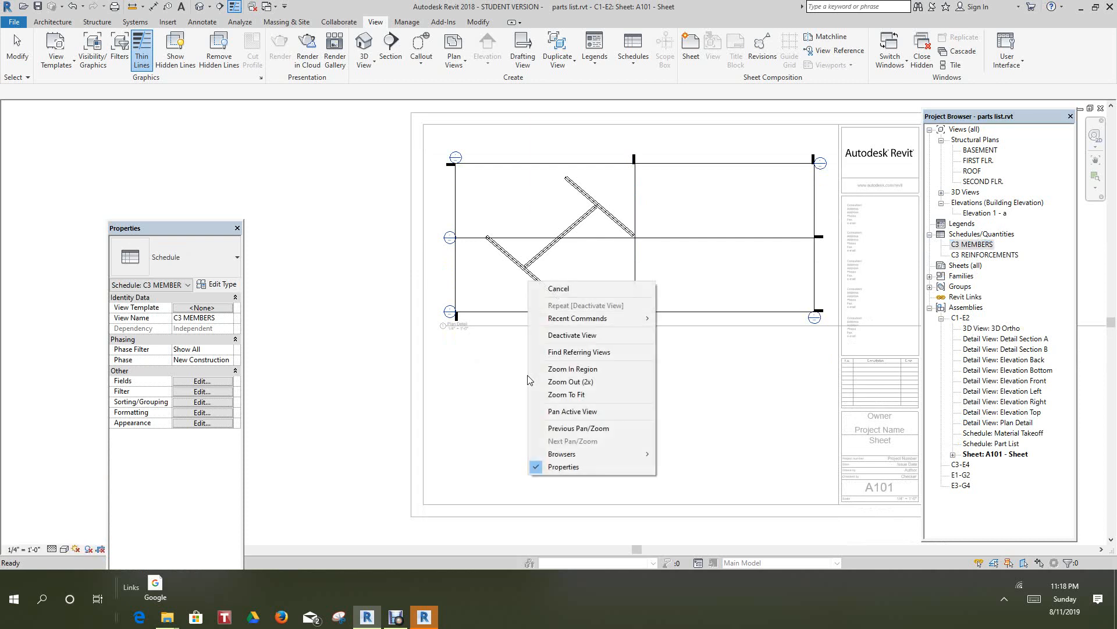
left_click(563, 336)
right_click(527, 376)
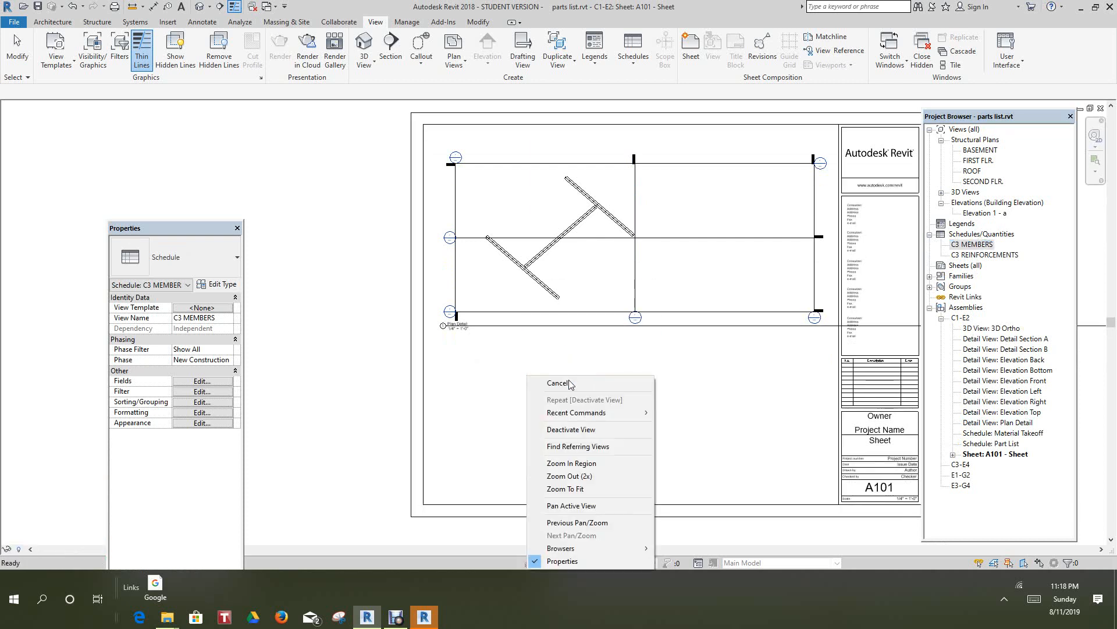
left_click(578, 446)
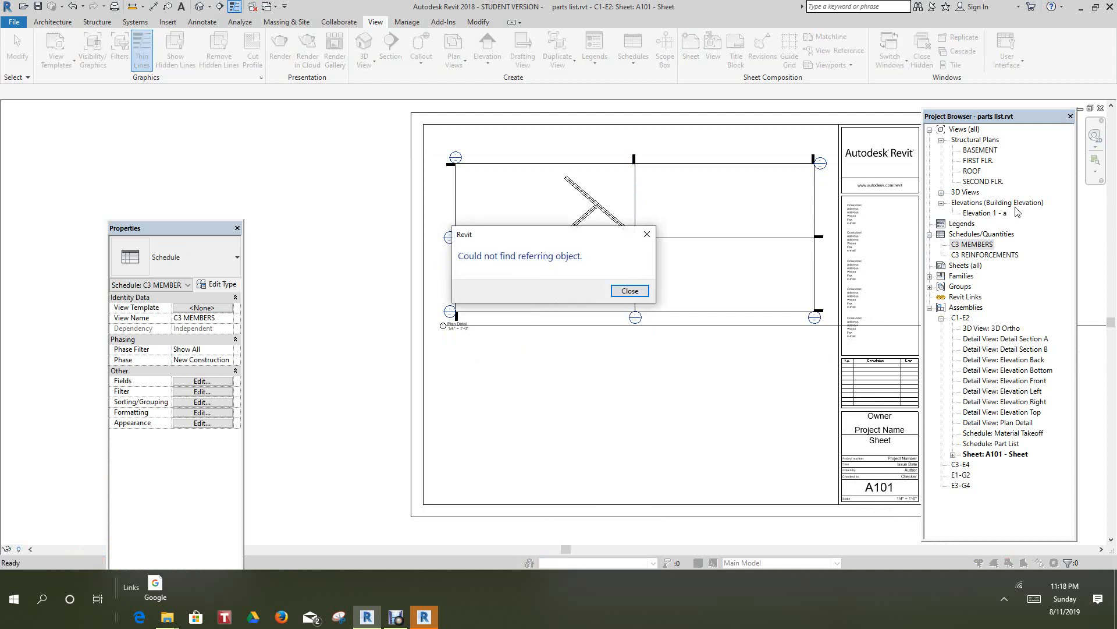
left_click(630, 291)
- Place the C3 MEMBERS schedule directly below the Plan Detail viewport and widen its columns so each heading fits on one line
left_click(972, 244)
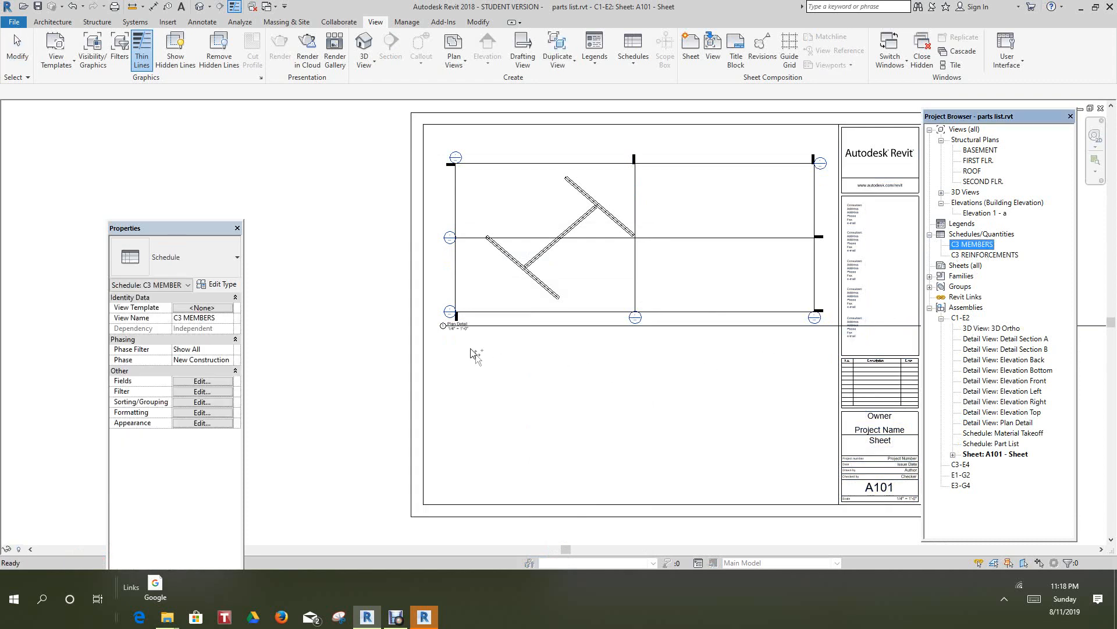
left_click_drag(471, 354, 471, 352)
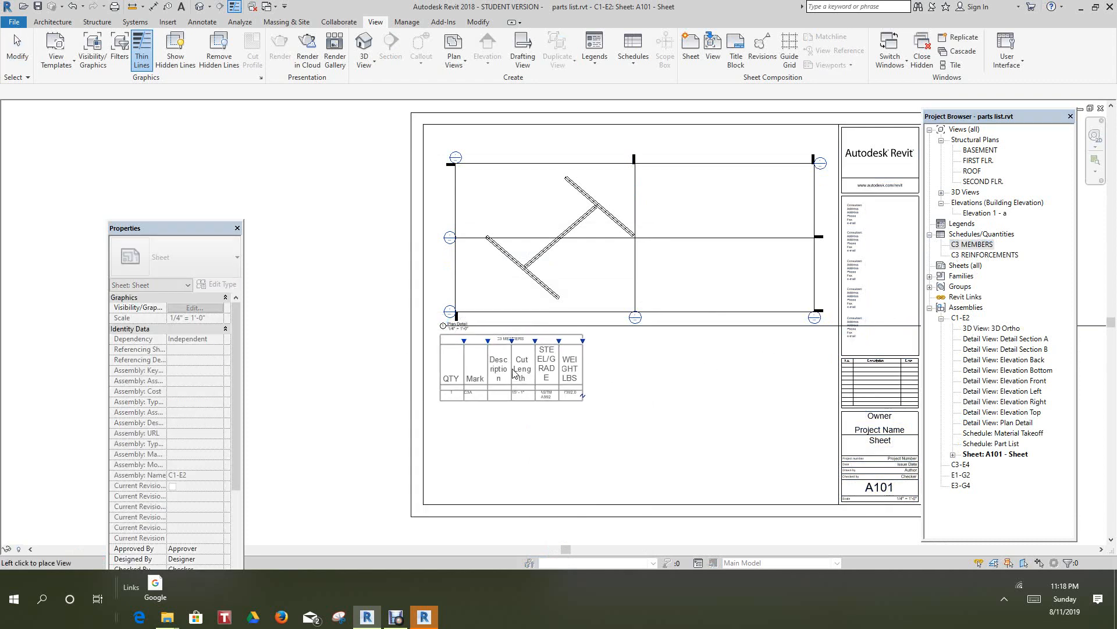
left_click(514, 374)
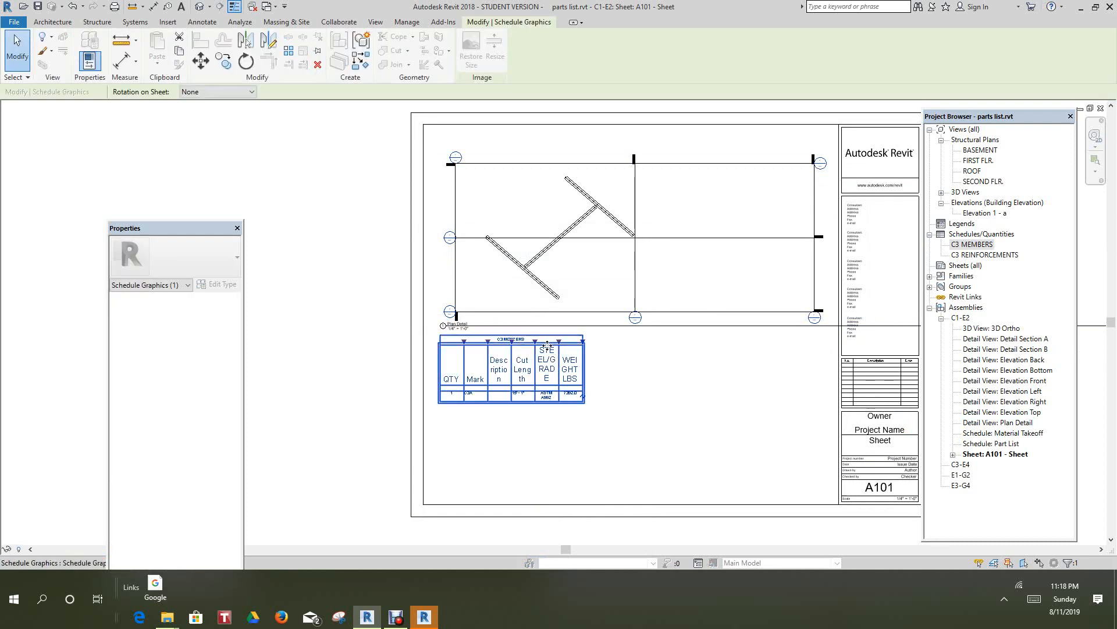
left_click_drag(520, 343, 725, 338)
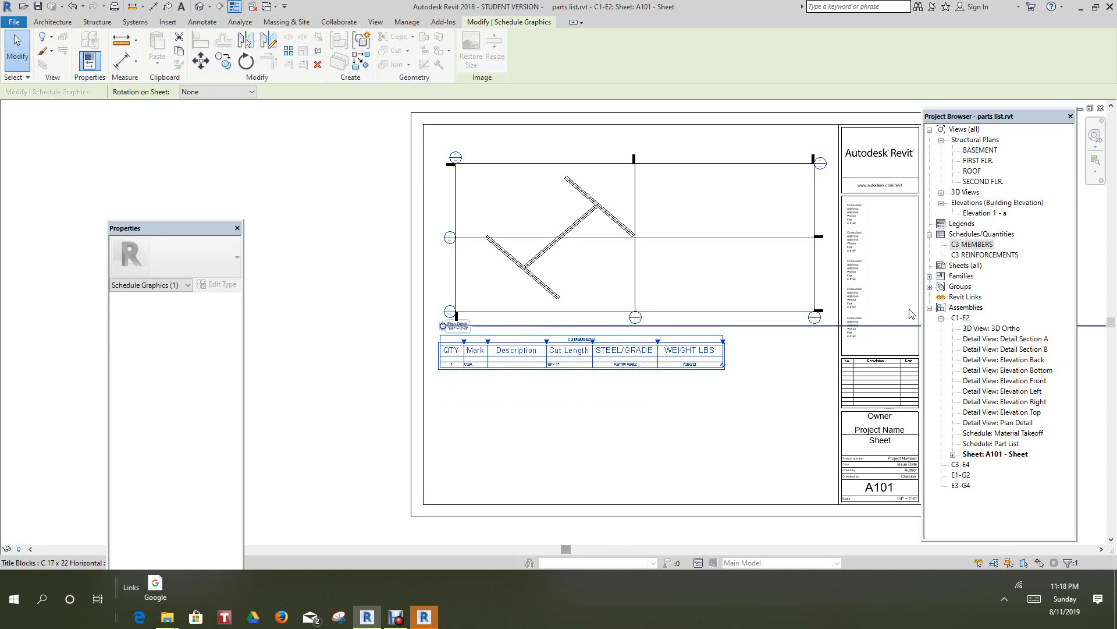
- Place the C3 REINFORCEMENTS schedule below the C3 MEMBERS schedule, aligned with its edge
left_click(983, 255)
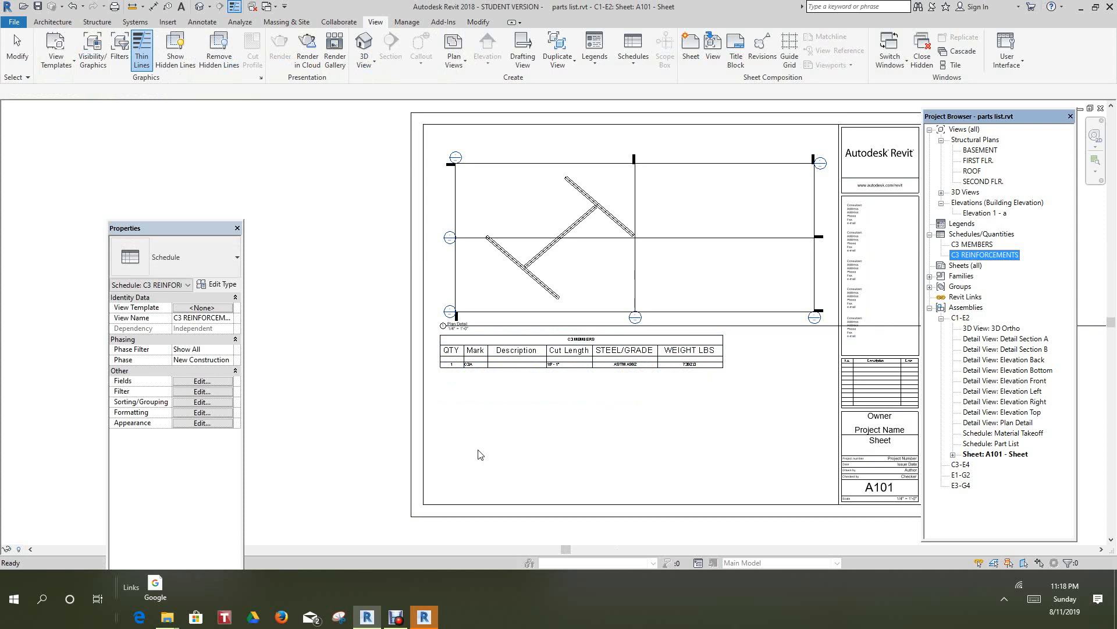
left_click_drag(480, 455, 479, 455)
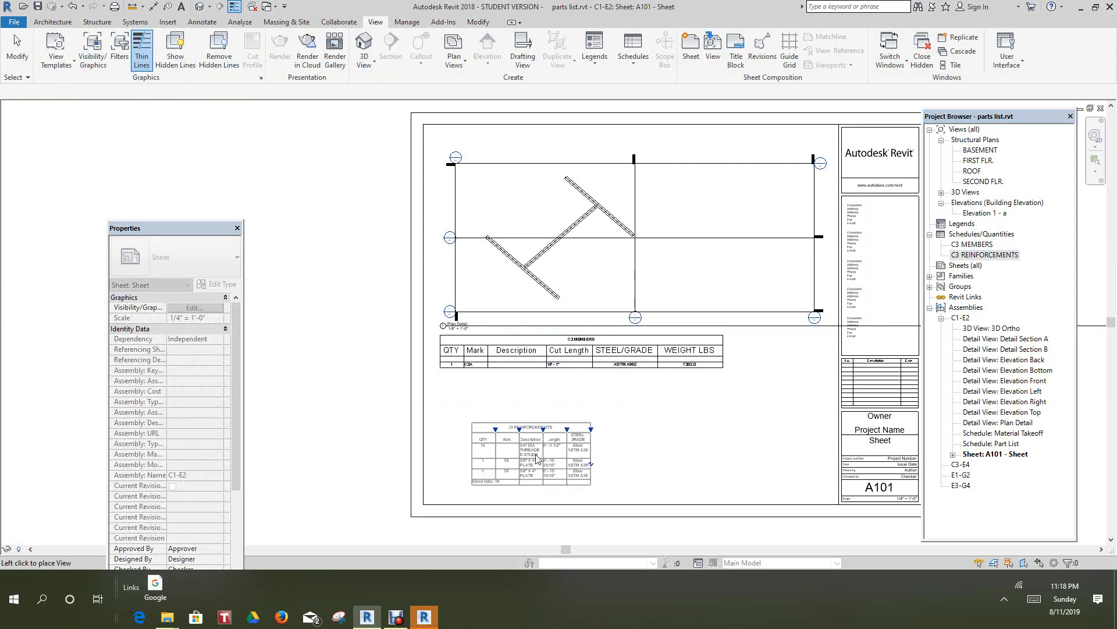
left_click(501, 433)
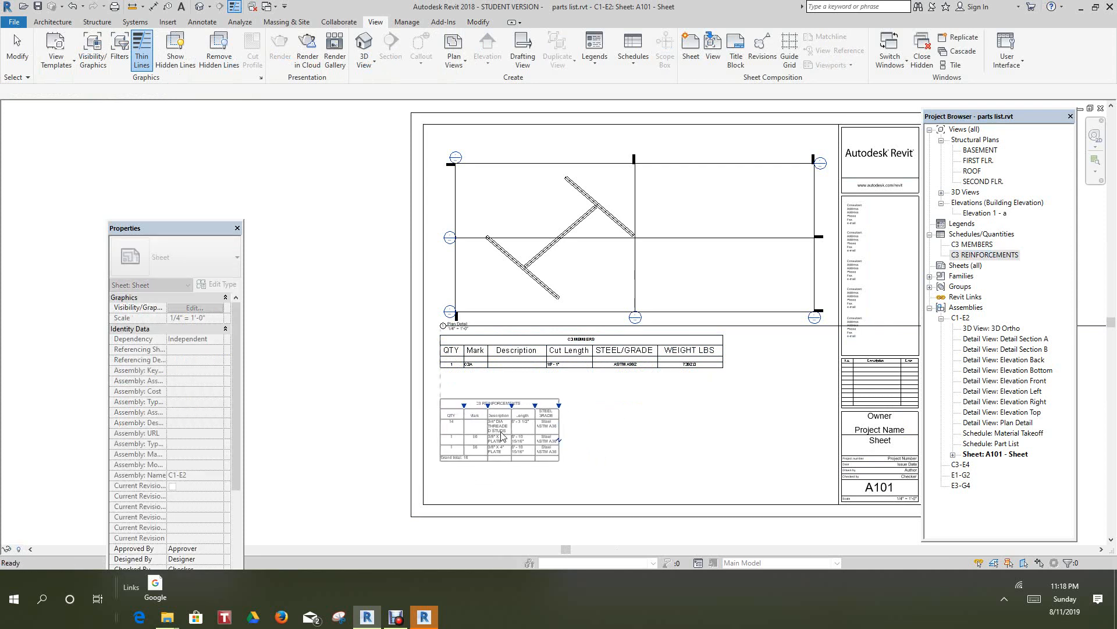
- Adjust the Description, Length and STEEL GRADE column widths of the C3 REINFORCEMENTS schedule so its entries fit on single lines
left_click_drag(563, 414, 730, 397)
left_click_drag(536, 406, 613, 397)
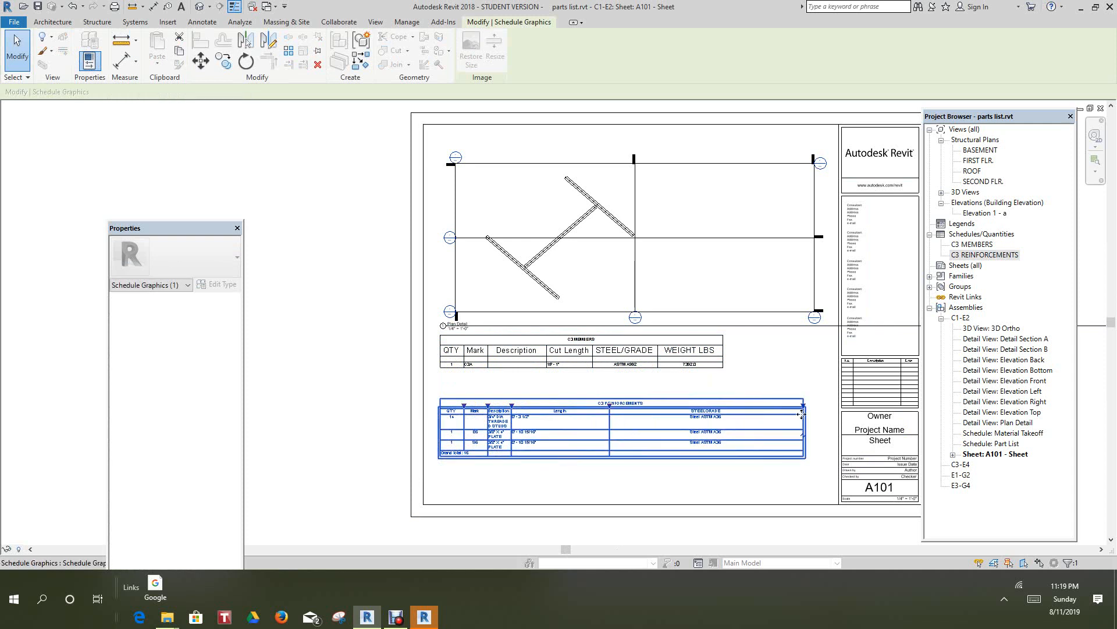
left_click_drag(726, 402, 644, 392)
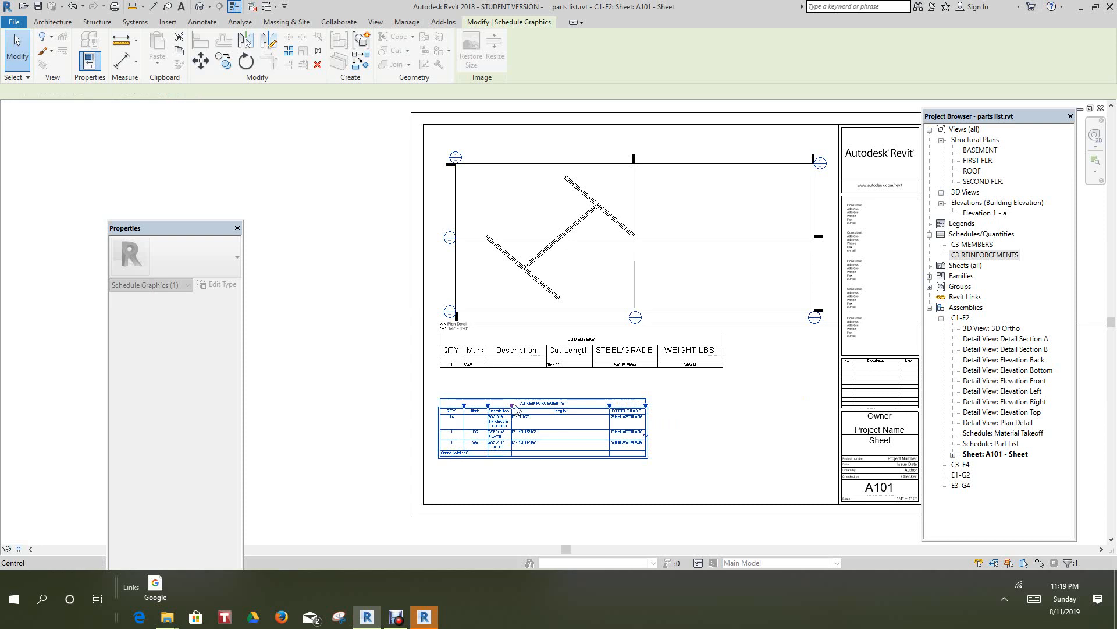
left_click_drag(513, 408, 557, 403)
left_click(535, 504)
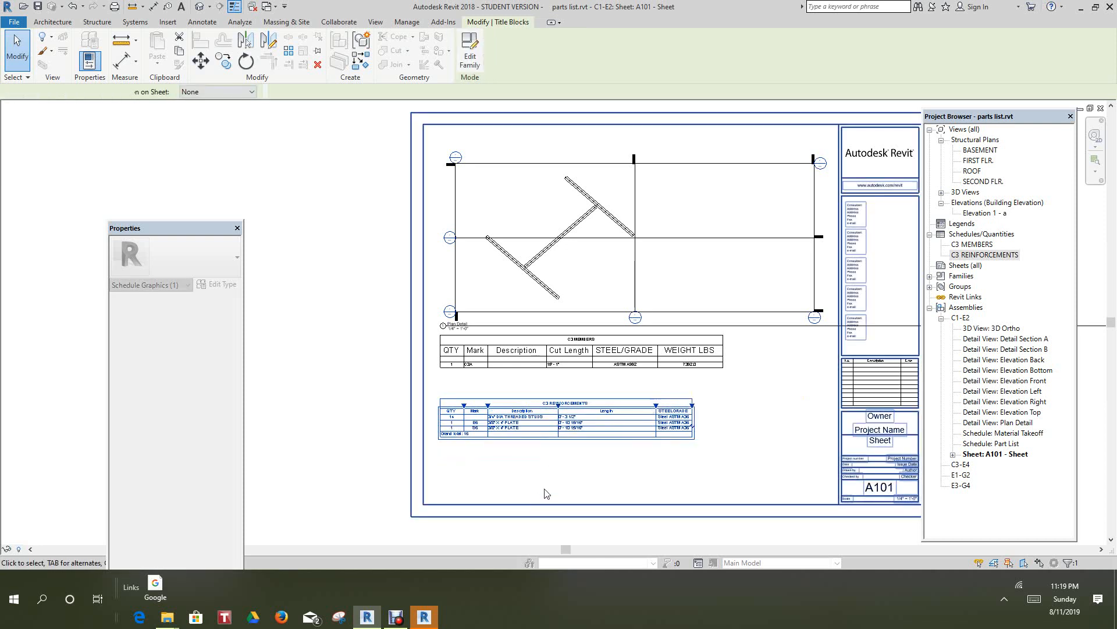
scroll(551, 467, "up", 2)
scroll(549, 463, "up", 2)
scroll(540, 450, "down", 1)
middle_click_drag(527, 454, 497, 457)
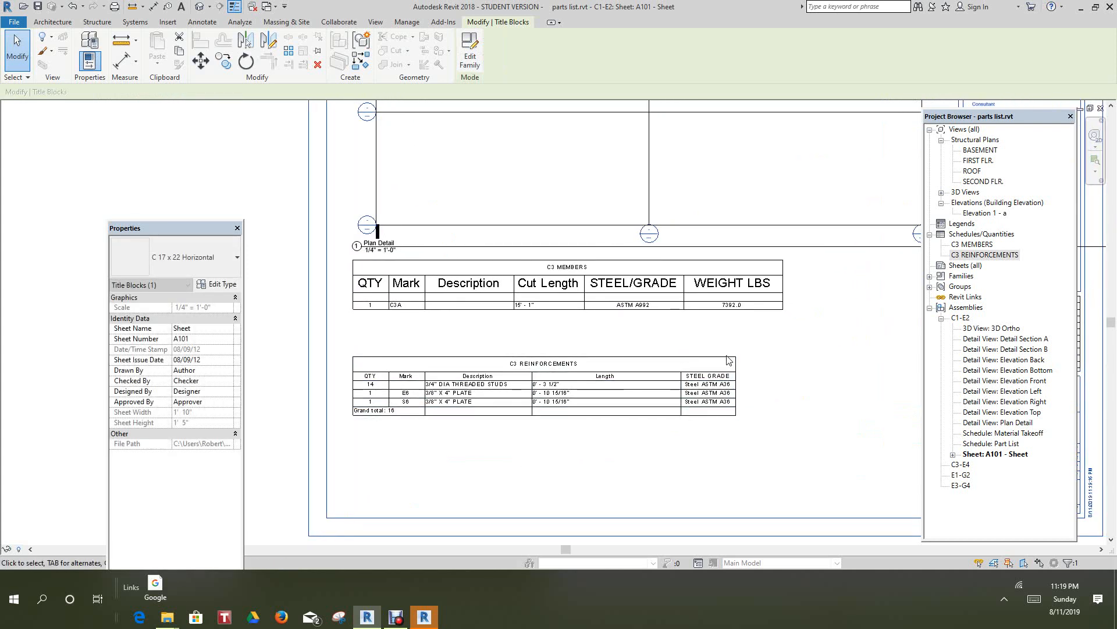
scroll(570, 454, "down", 2)
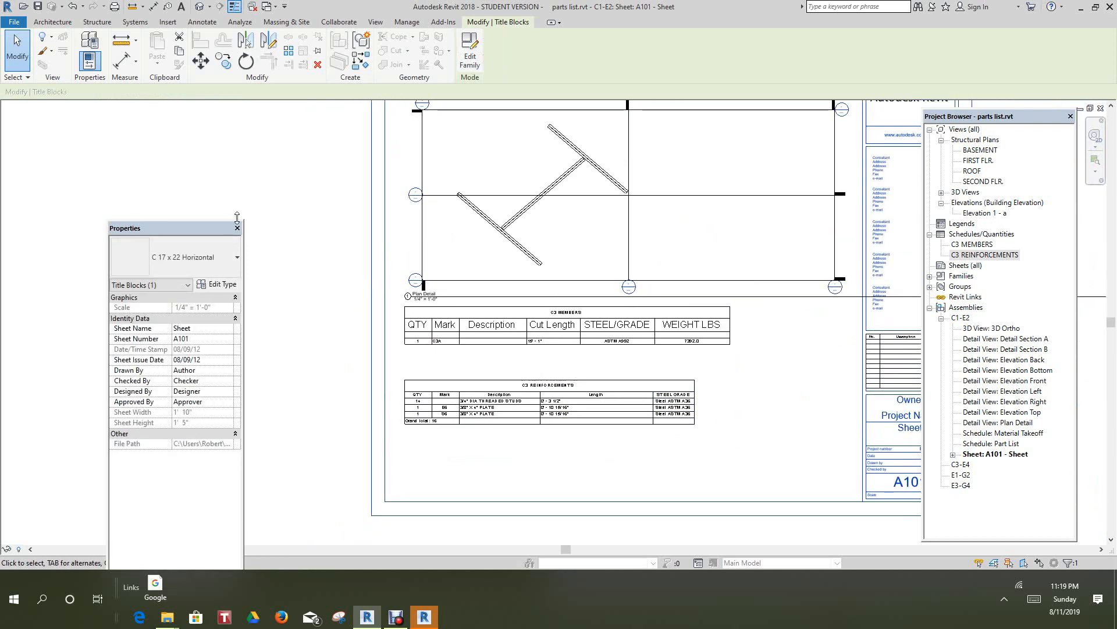
scroll(231, 164, "down", 1)
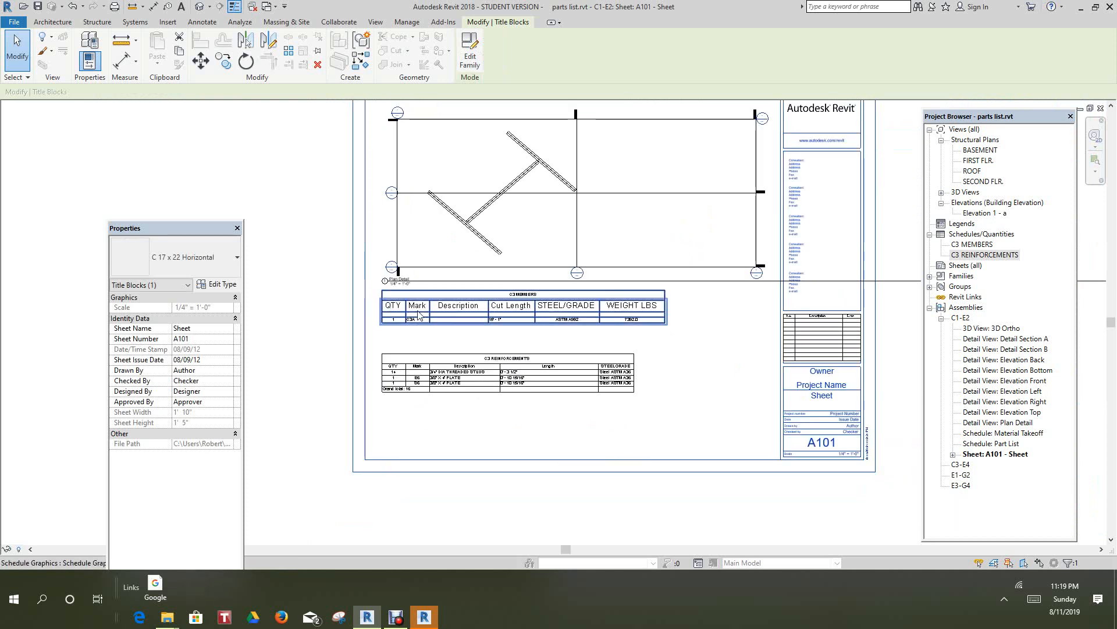
- Open the default 3D view and bring the steel frame's roof-level end bay into sight
left_click(200, 7)
middle_click_drag(576, 251, 492, 139)
scroll(679, 238, "down", 1)
middle_click_drag(679, 238, 633, 195)
scroll(524, 266, "down", 1)
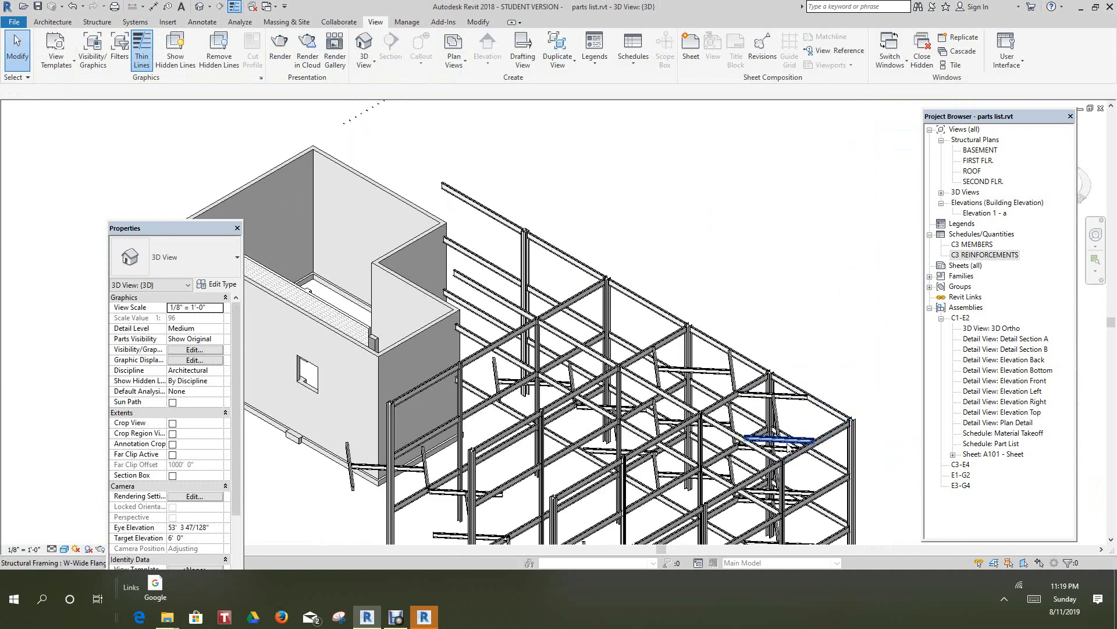
- Set the Mark of the W12x26 joist in the roof's end bay to C3B
left_click(779, 439)
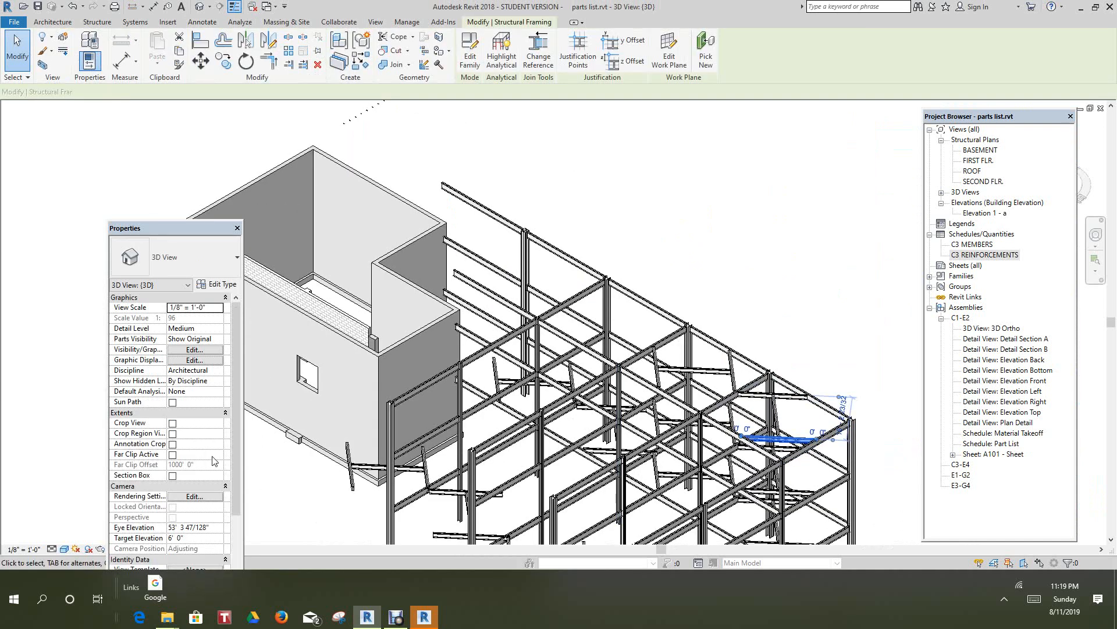
scroll(237, 466, "down", 5)
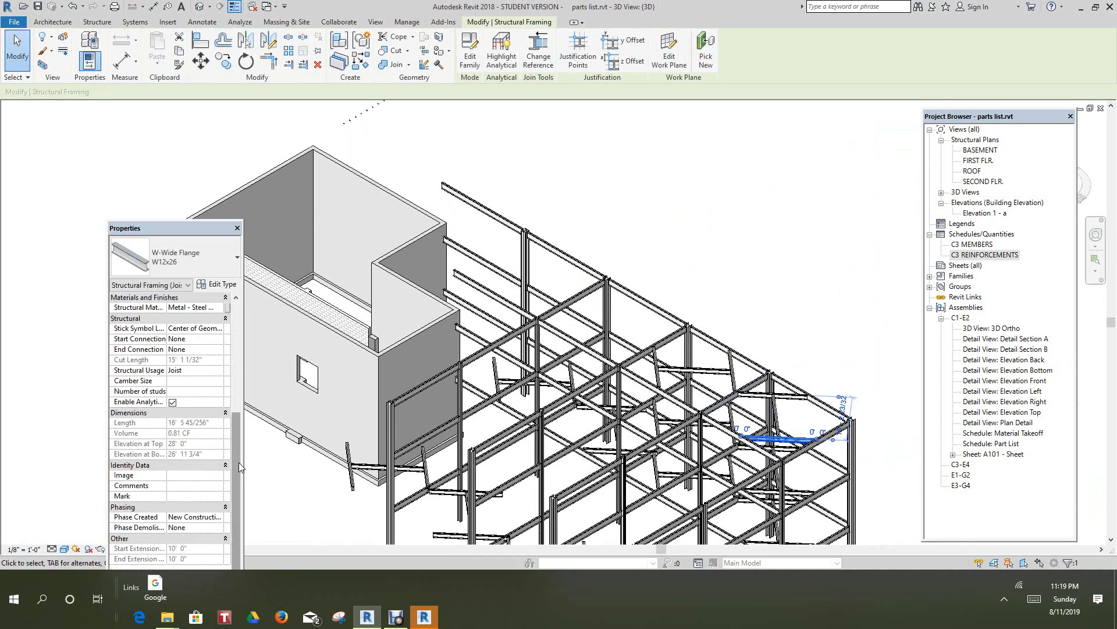
left_click_drag(180, 227, 132, 122)
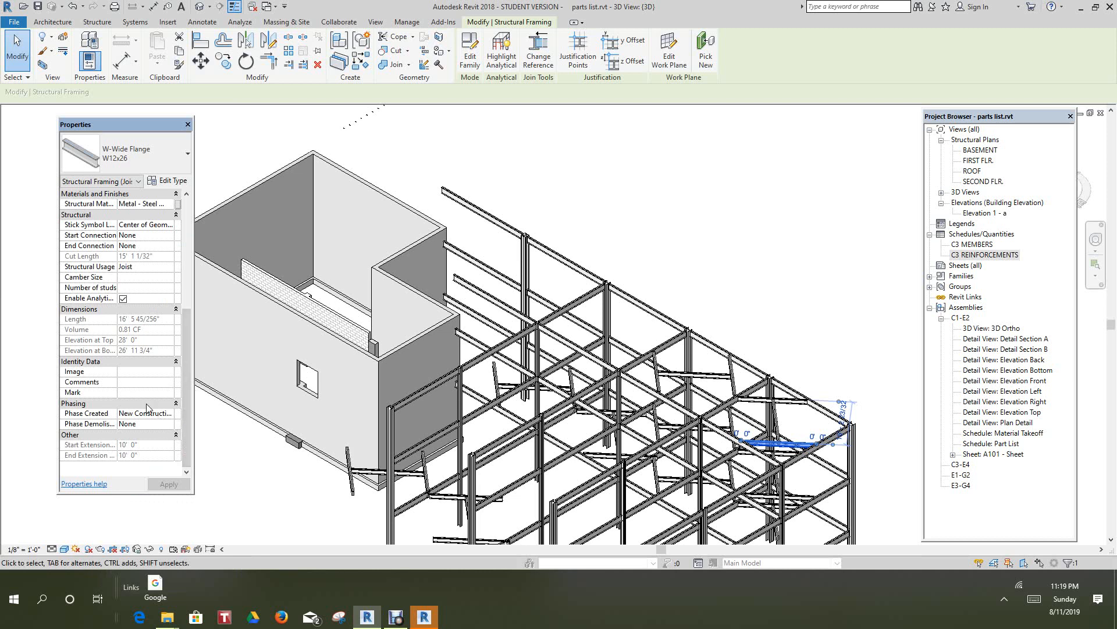
left_click(128, 394)
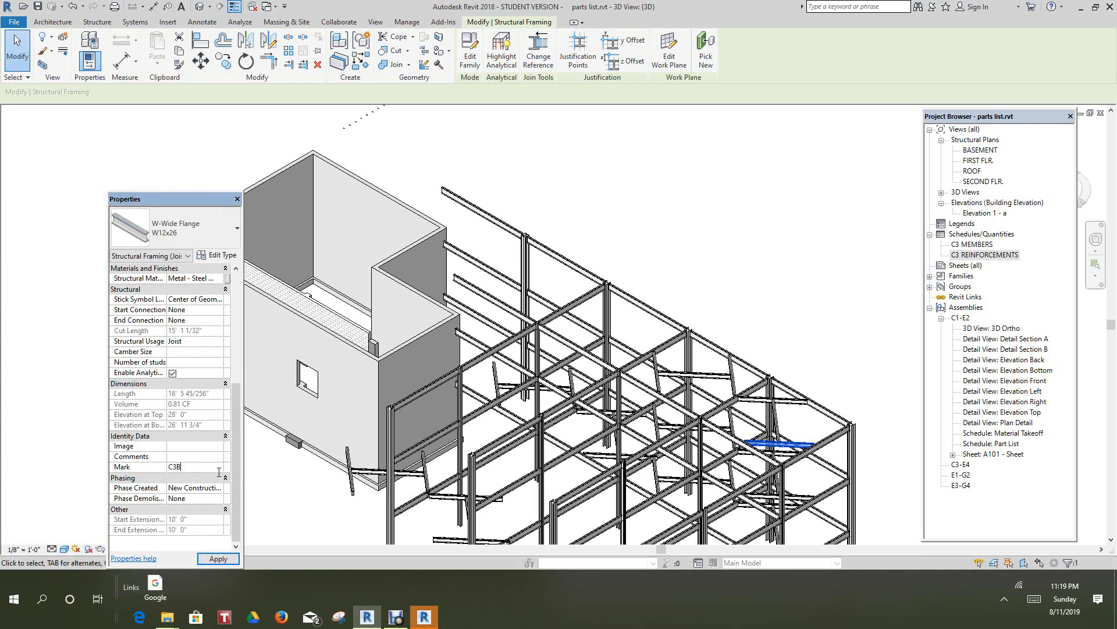
left_click(788, 300)
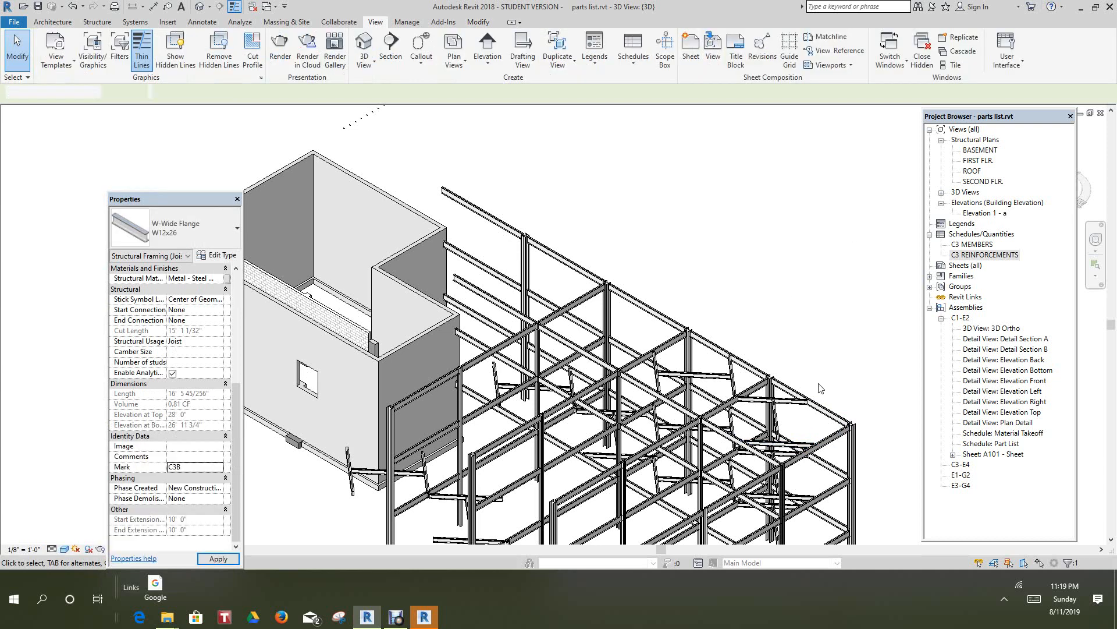
- Set the Mark of the W18X35 girder along the end bay's outer roof edge to C3C
left_click(825, 410)
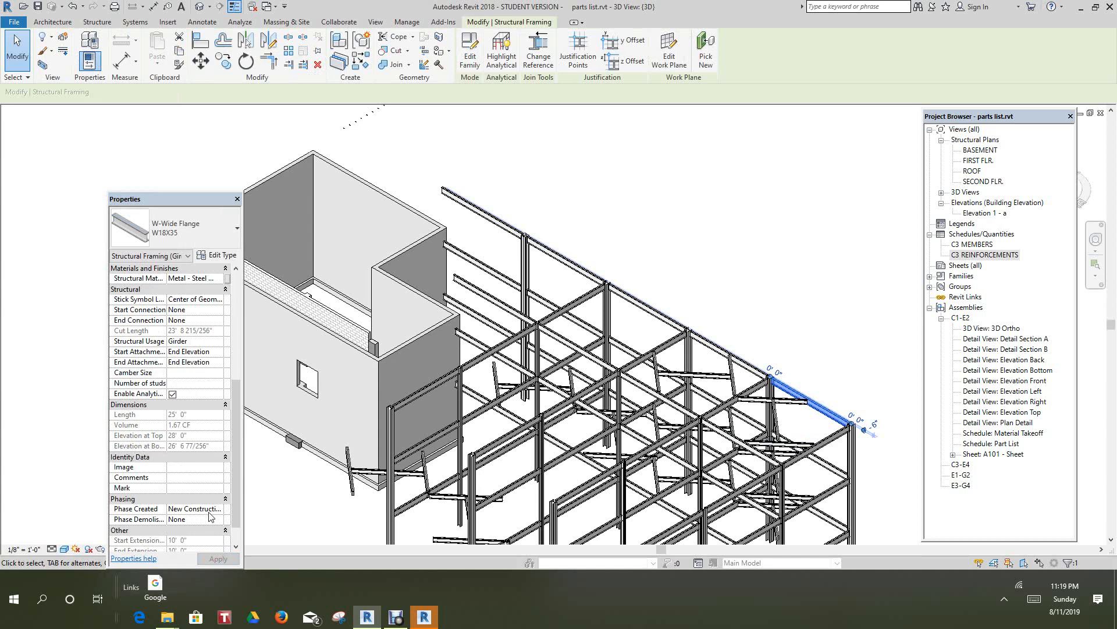
left_click(177, 489)
left_click(745, 267)
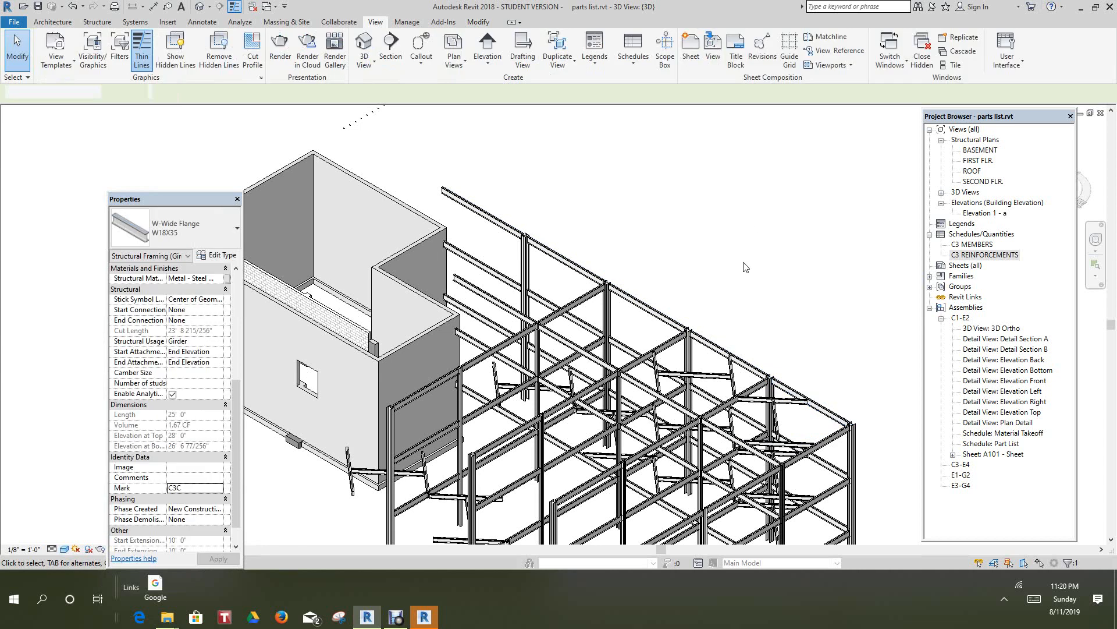
- Set the Mark of the W18X35 roof girder running inward from the outer edge beside the end bay to C34
left_click(731, 406)
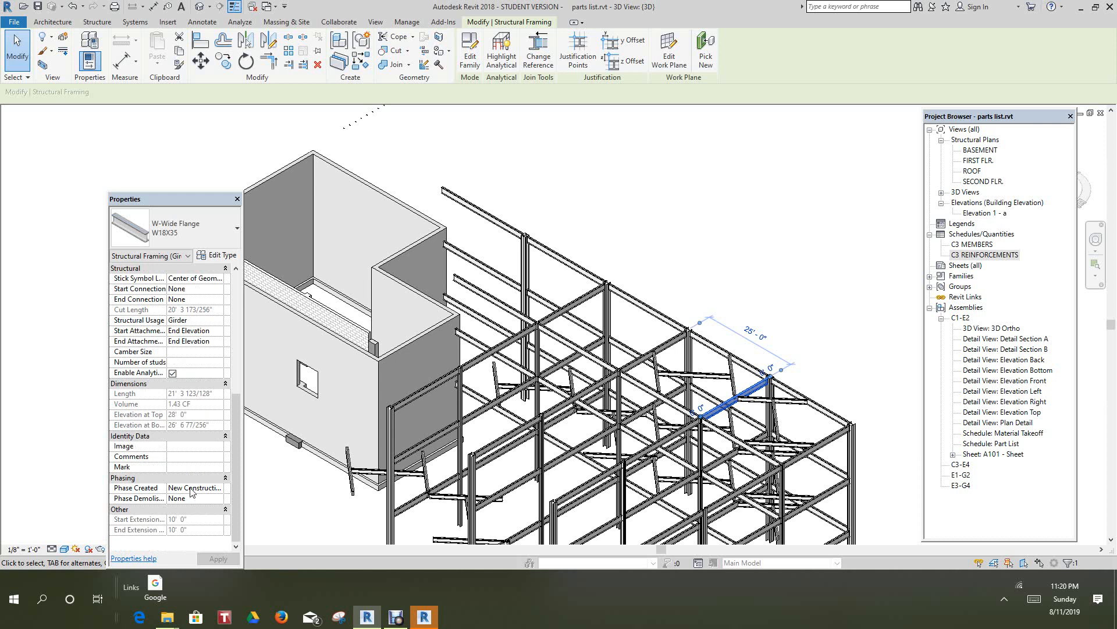
left_click(179, 467)
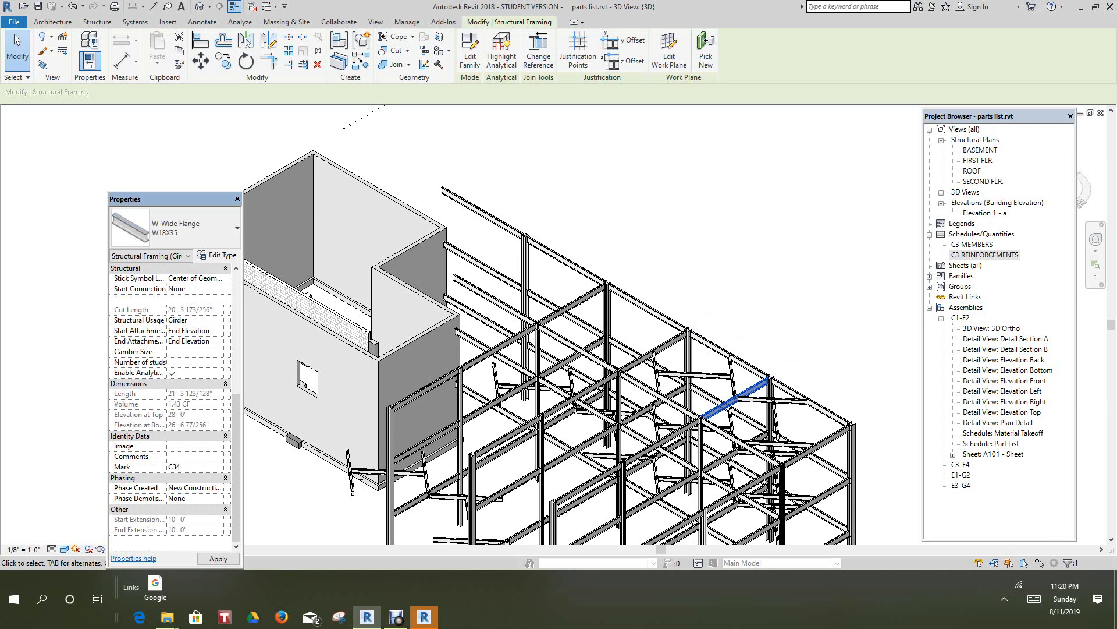
left_click(649, 245)
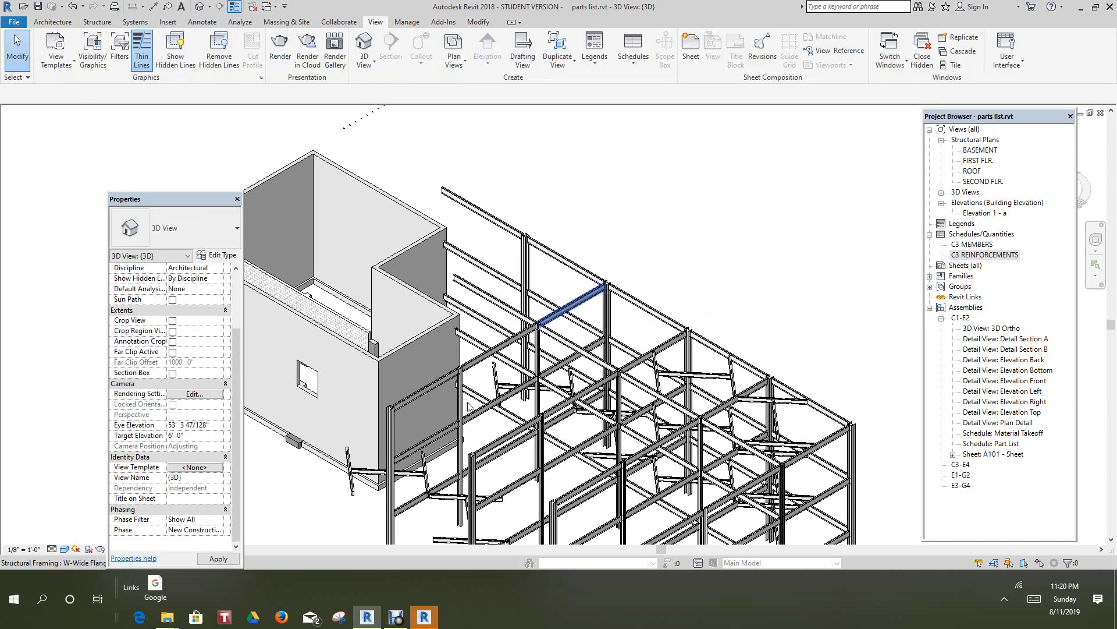
- Tile all open view windows and zoom every view to fit
middle_click_drag(442, 407, 767, 315, "shift")
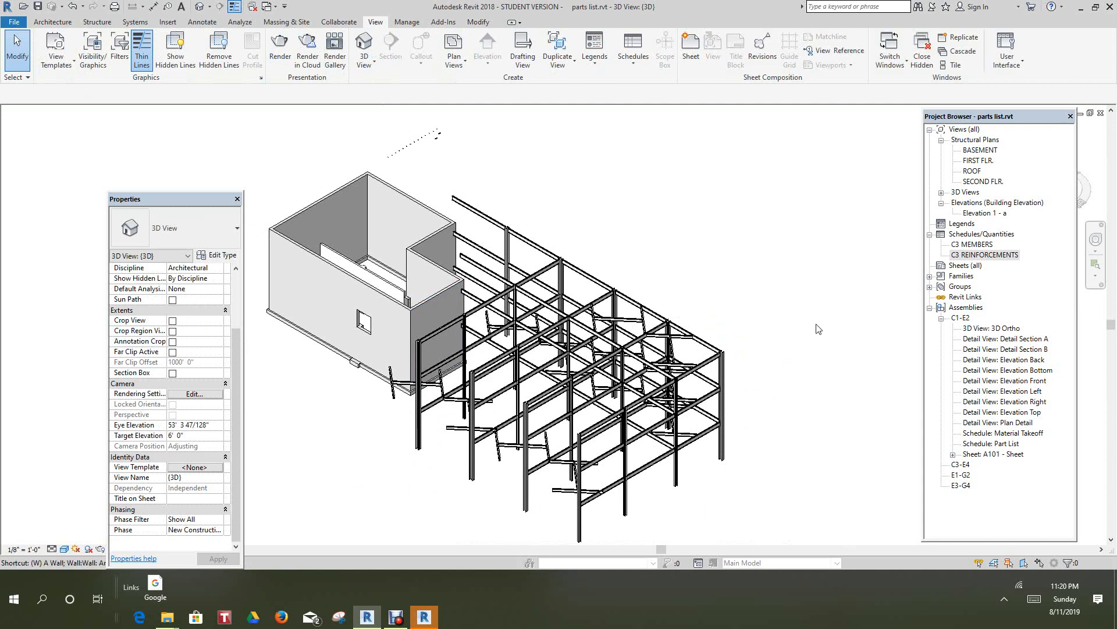
key("t")
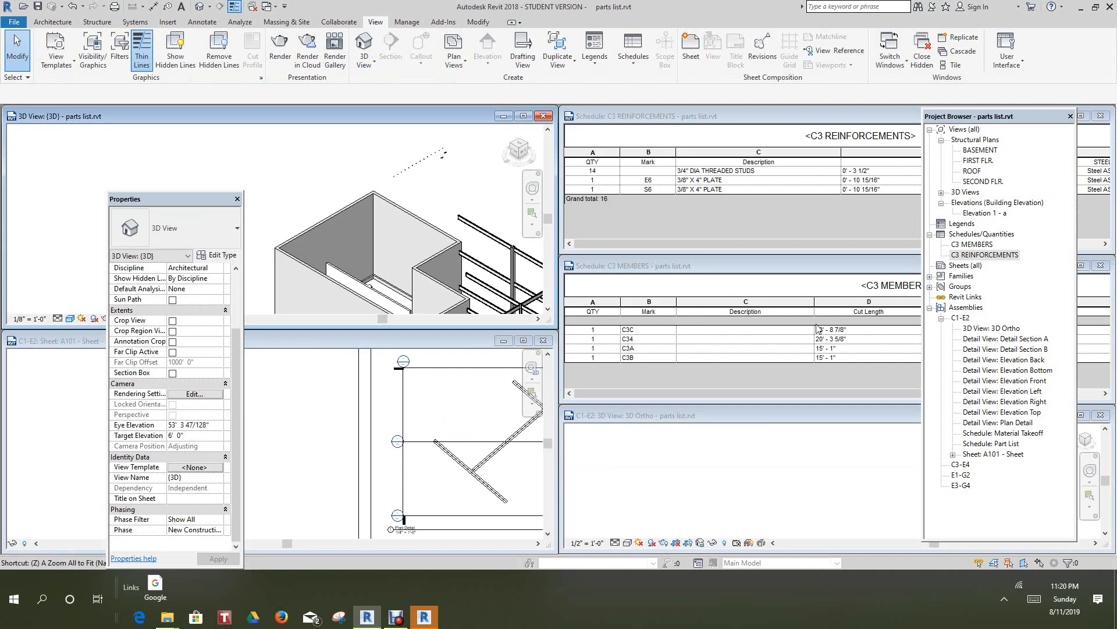
key("z")
key("a")
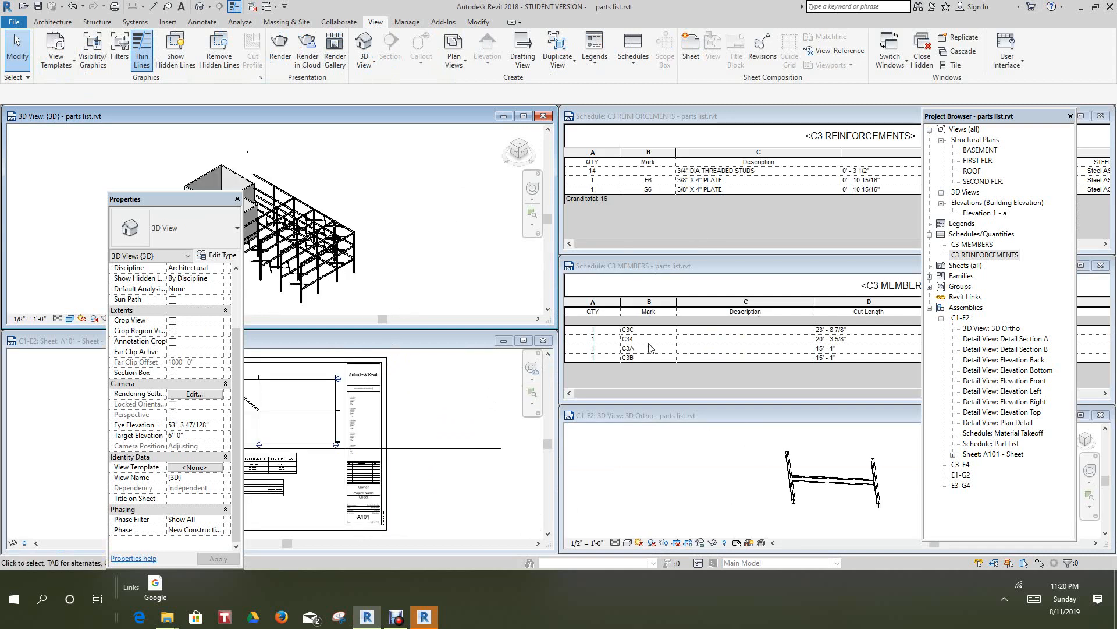
- Maximize the sheet A101 window and examine the C3 MEMBERS and C3 REINFORCEMENTS schedules up close
left_click_drag(460, 338, 728, 226)
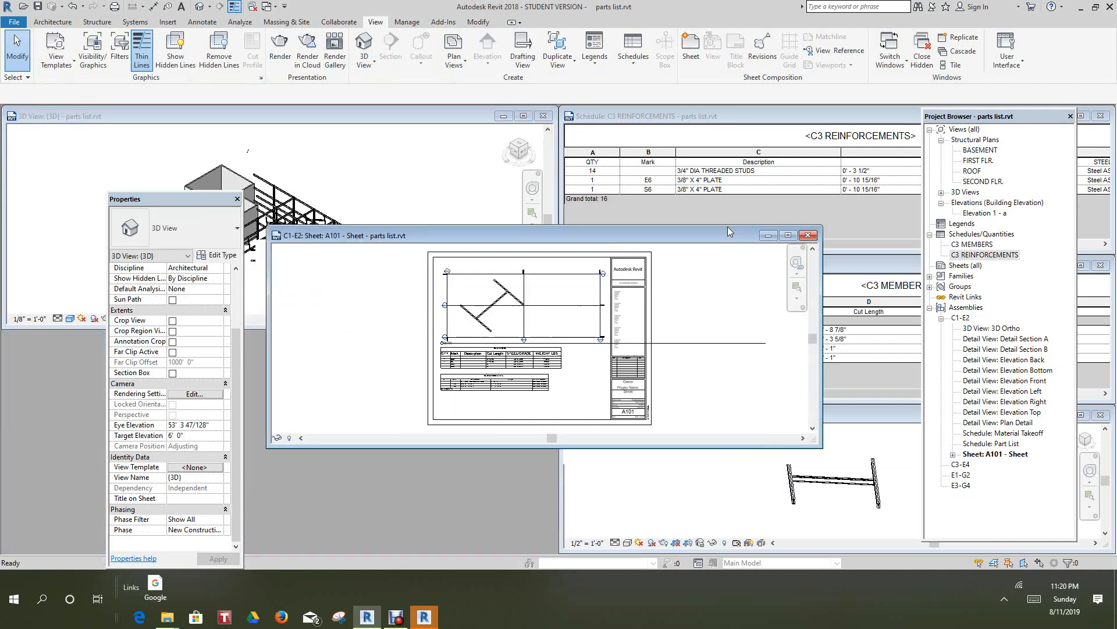
left_click(792, 230)
key("z")
key("a")
scroll(544, 344, "up", 8)
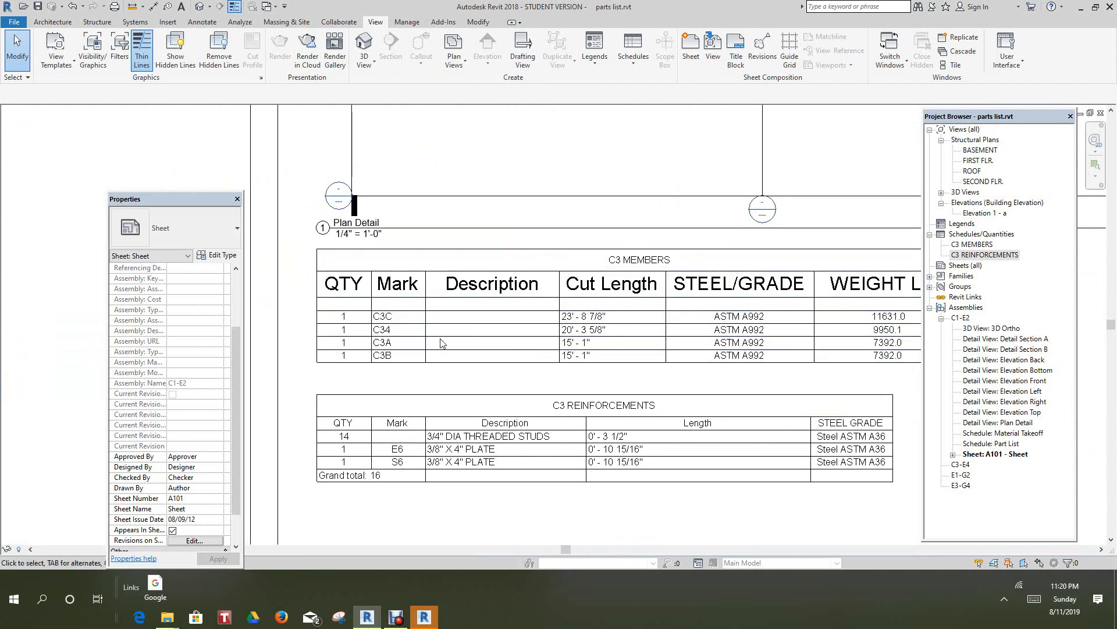
scroll(388, 341, "down", 1)
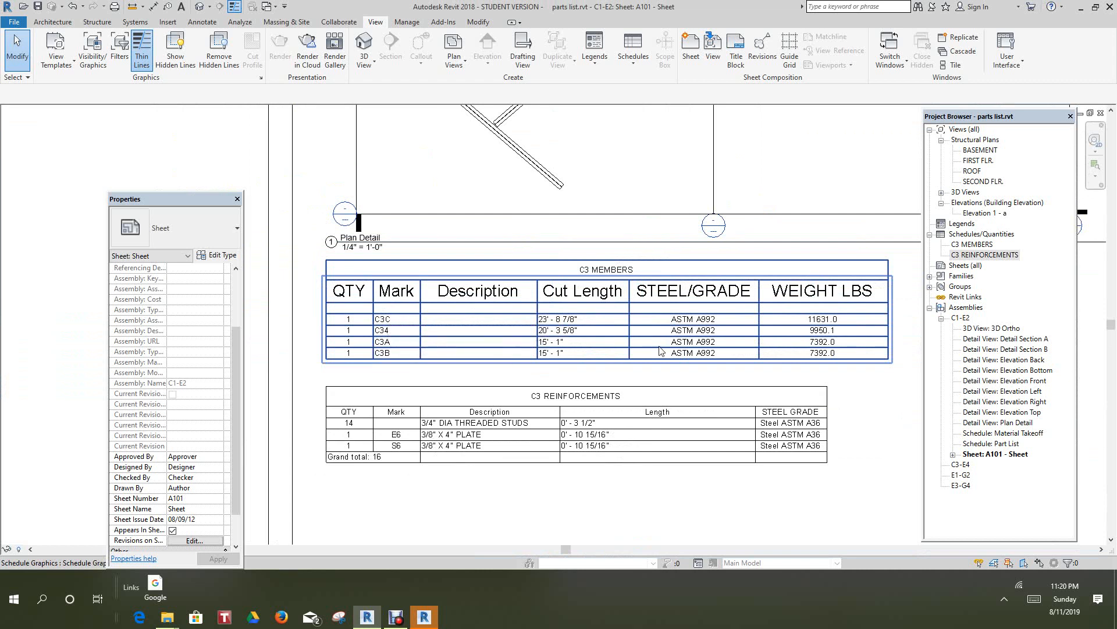
scroll(650, 355, "down", 2)
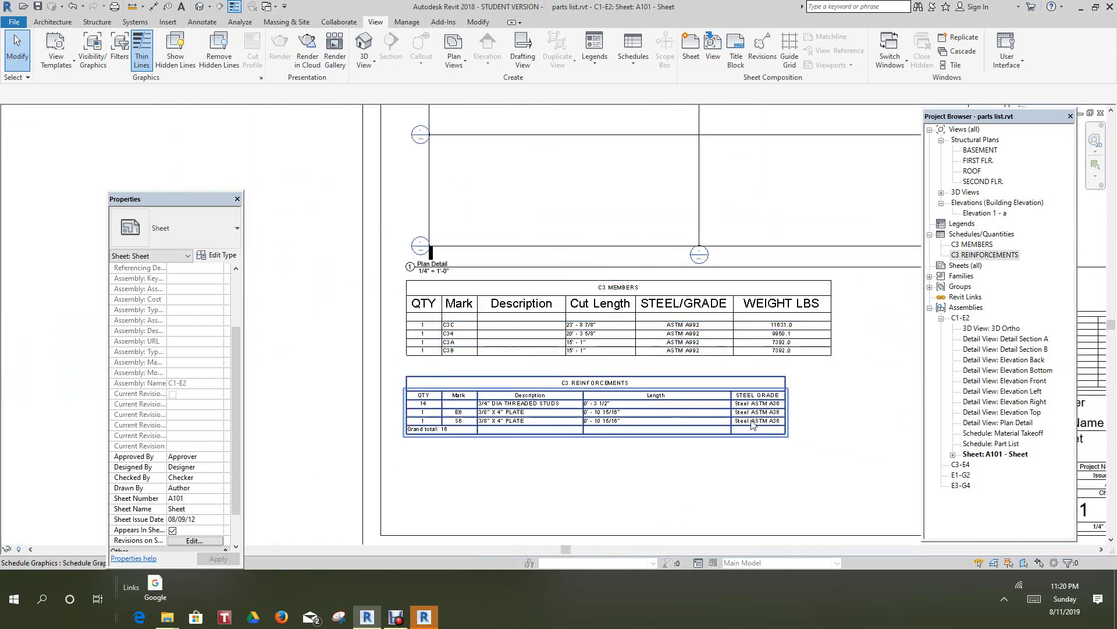
- Narrow the Length column of the C3 REINFORCEMENTS schedule on sheet A101 by moving its boundary with the STEEL GRADE column inward
left_click(734, 388)
left_click_drag(732, 388, 669, 389)
left_click(672, 476)
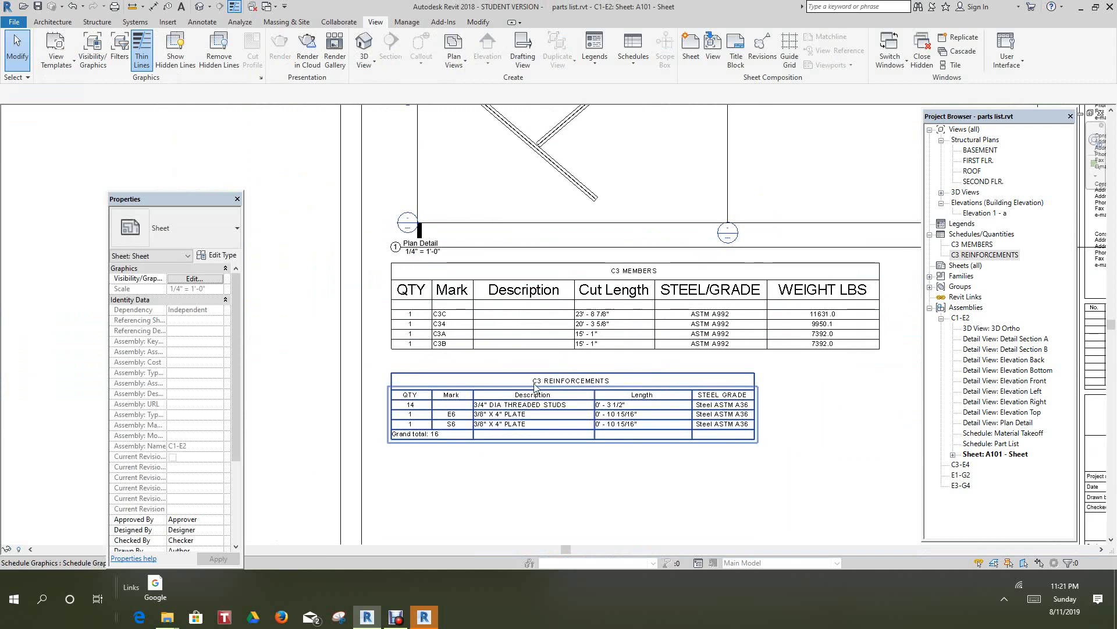
- Examine the C3 MEMBERS and C3 REINFORCEMENTS schedules and their placement beneath the plan detail within the full A101 sheet layout
scroll(619, 368, "up", 2)
scroll(619, 367, "down", 4)
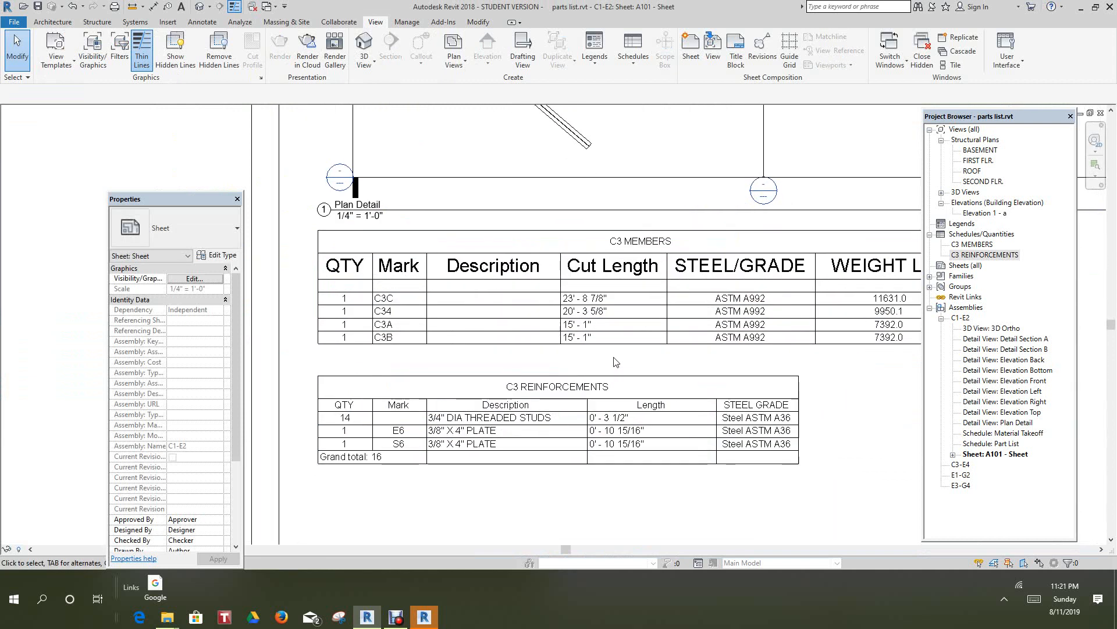
middle_click_drag(608, 365, 579, 371)
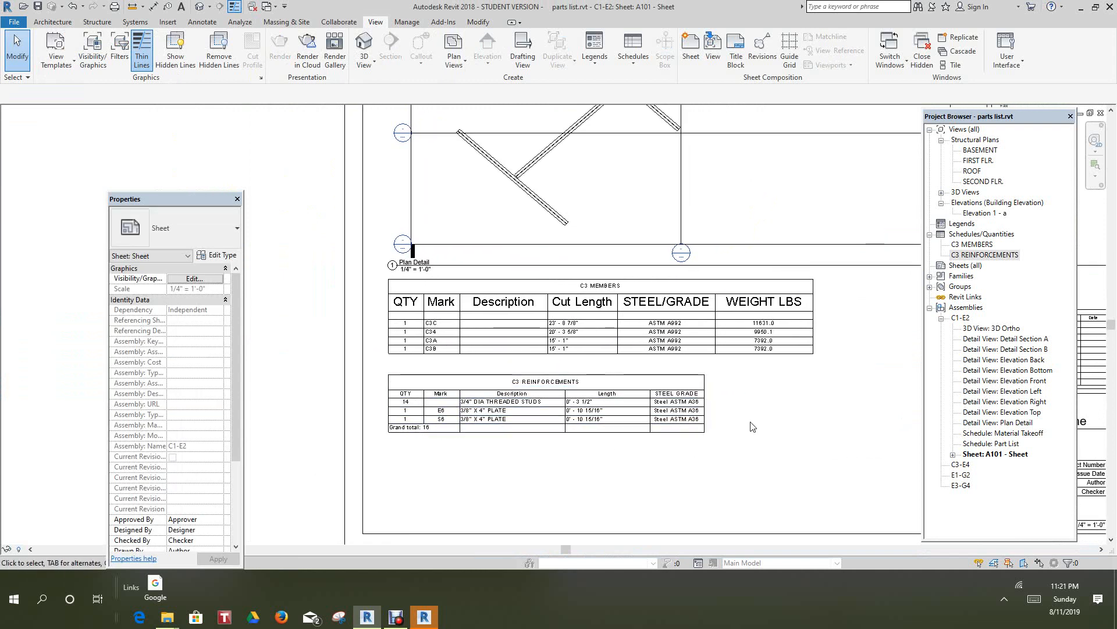
scroll(777, 419, "down", 2)
middle_click_drag(779, 425, 660, 469)
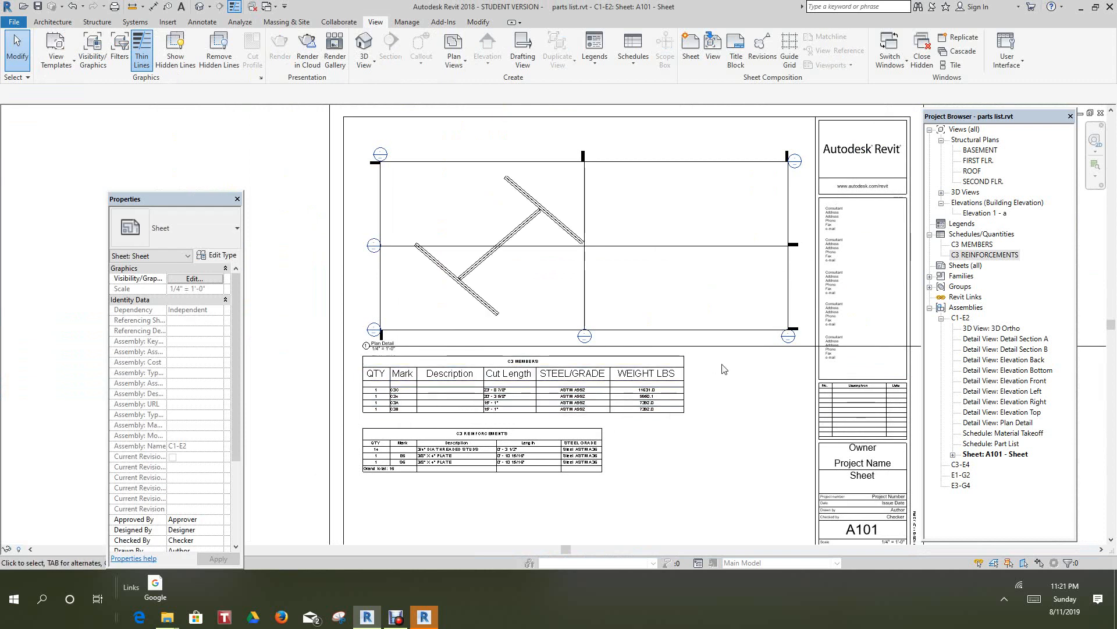
scroll(722, 371, "down", 1)
scroll(722, 385, "up", 1)
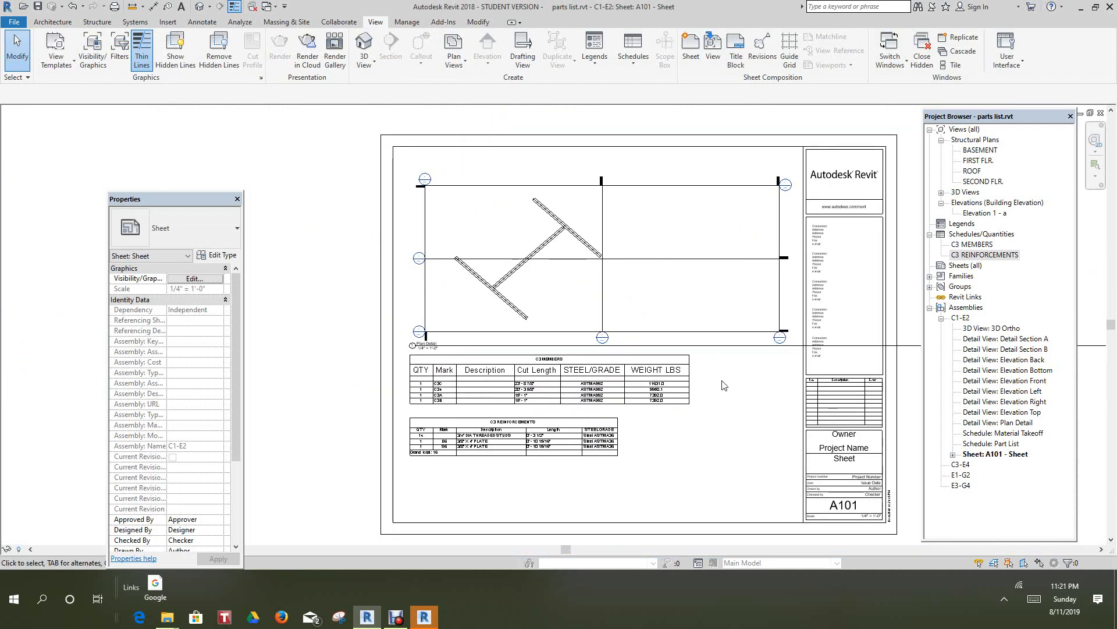
scroll(588, 463, "up", 2)
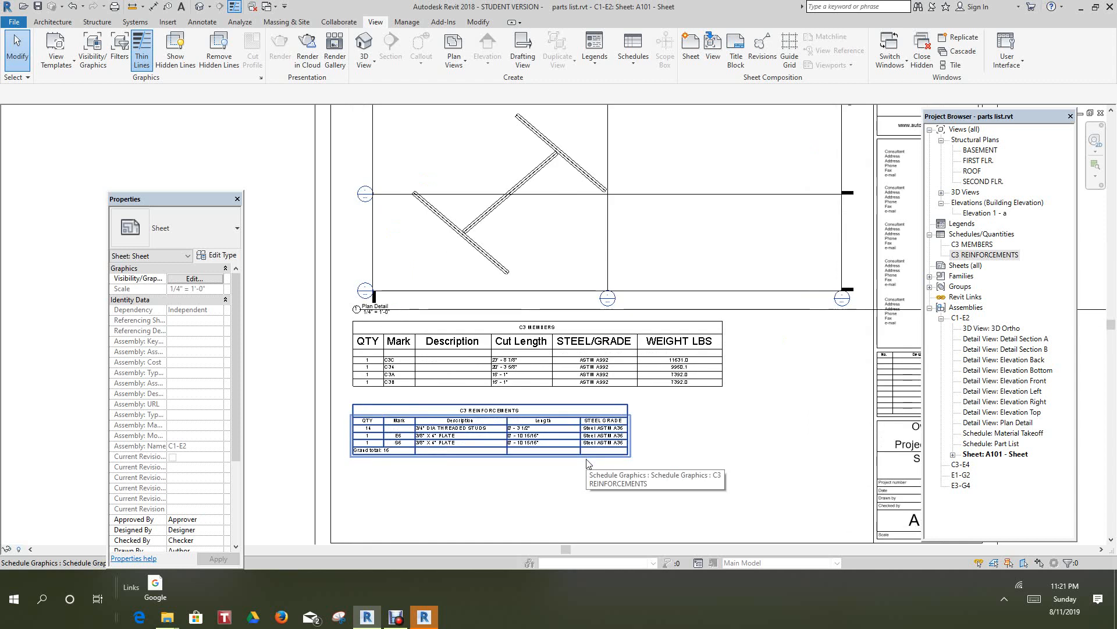
scroll(587, 463, "up", 1)
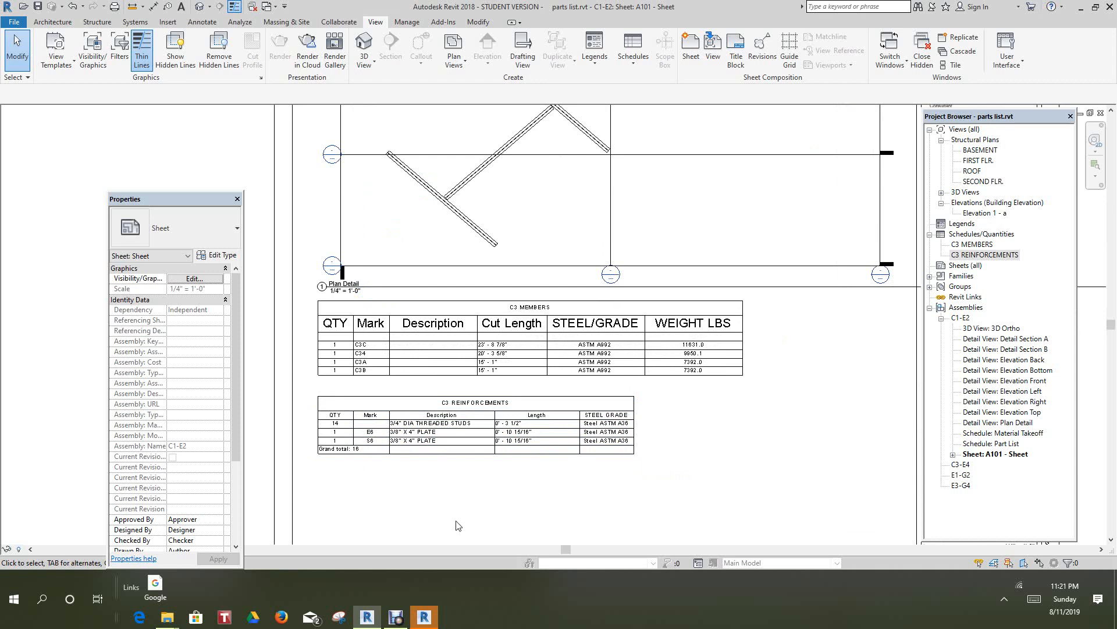
left_click(396, 617)
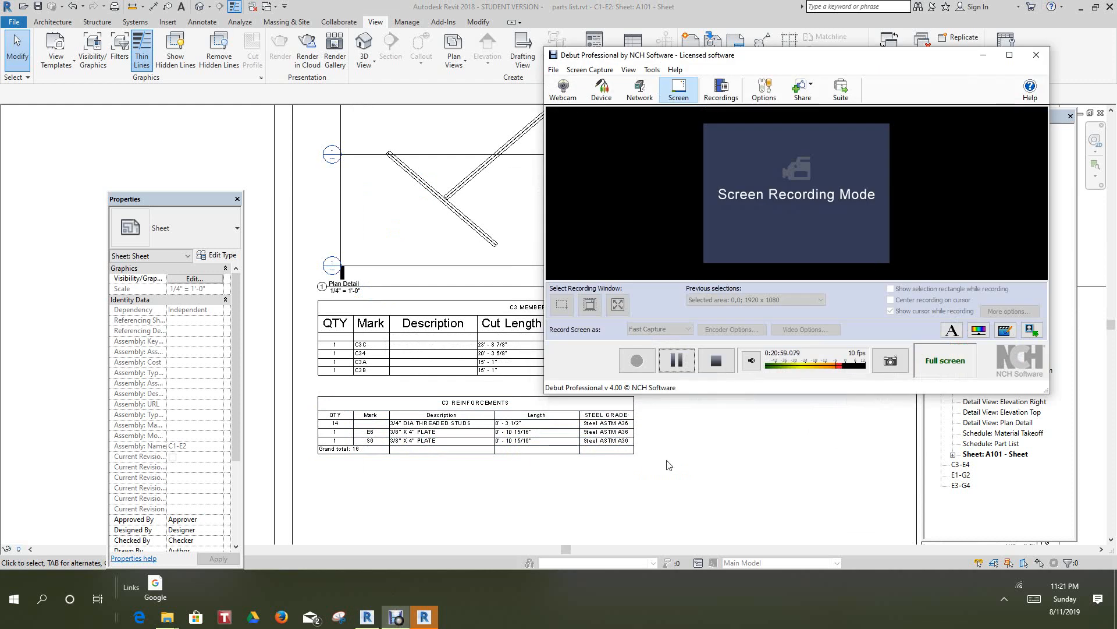